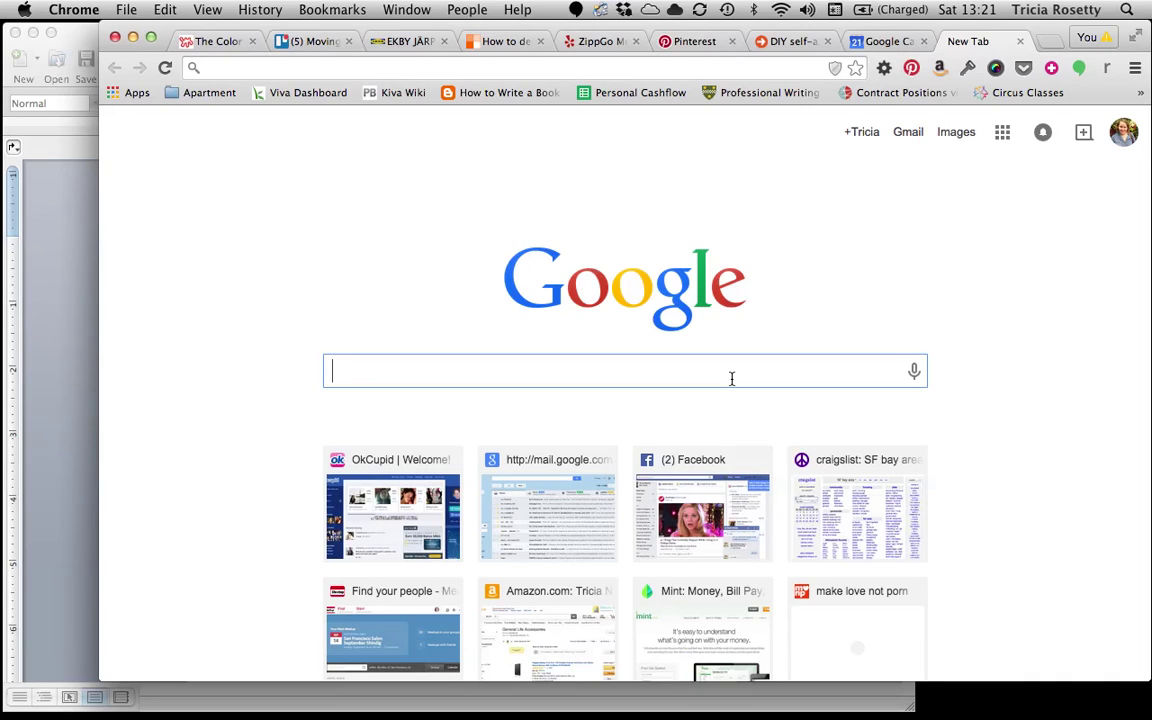
Step: Search Google for "puppies" and switch to the image results
{"action": "type", "text": "puppi"}
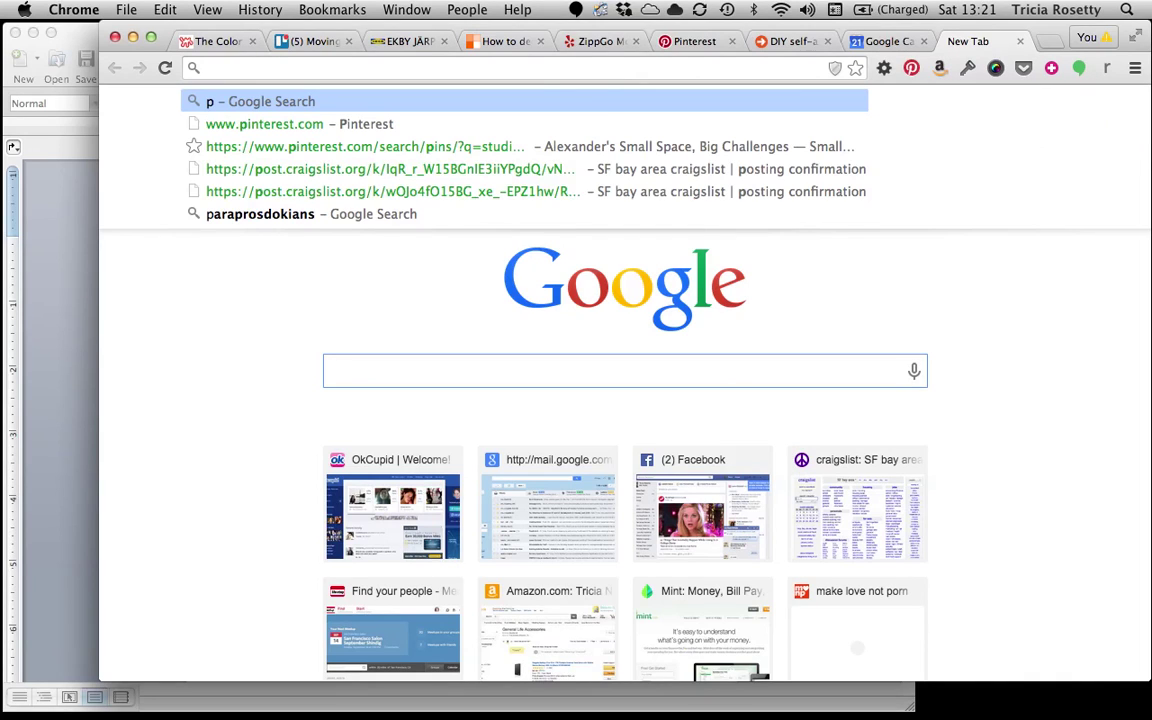
{"action": "type", "text": "es"}
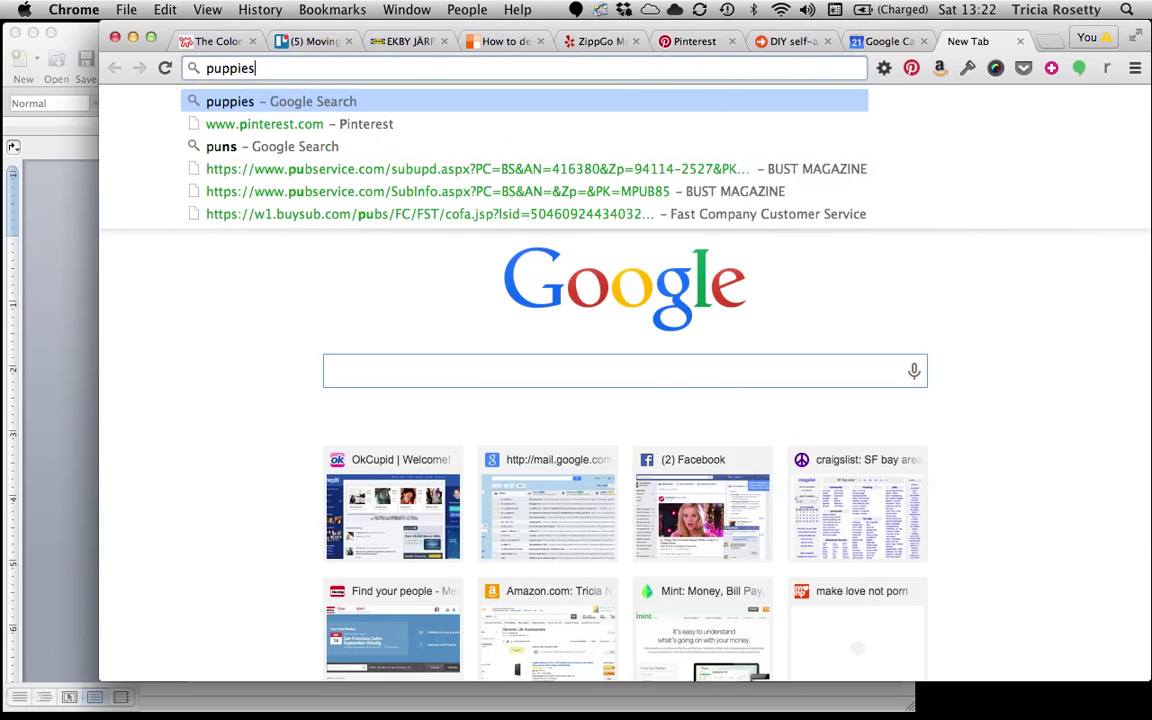
{"action": "key", "text": "Return"}
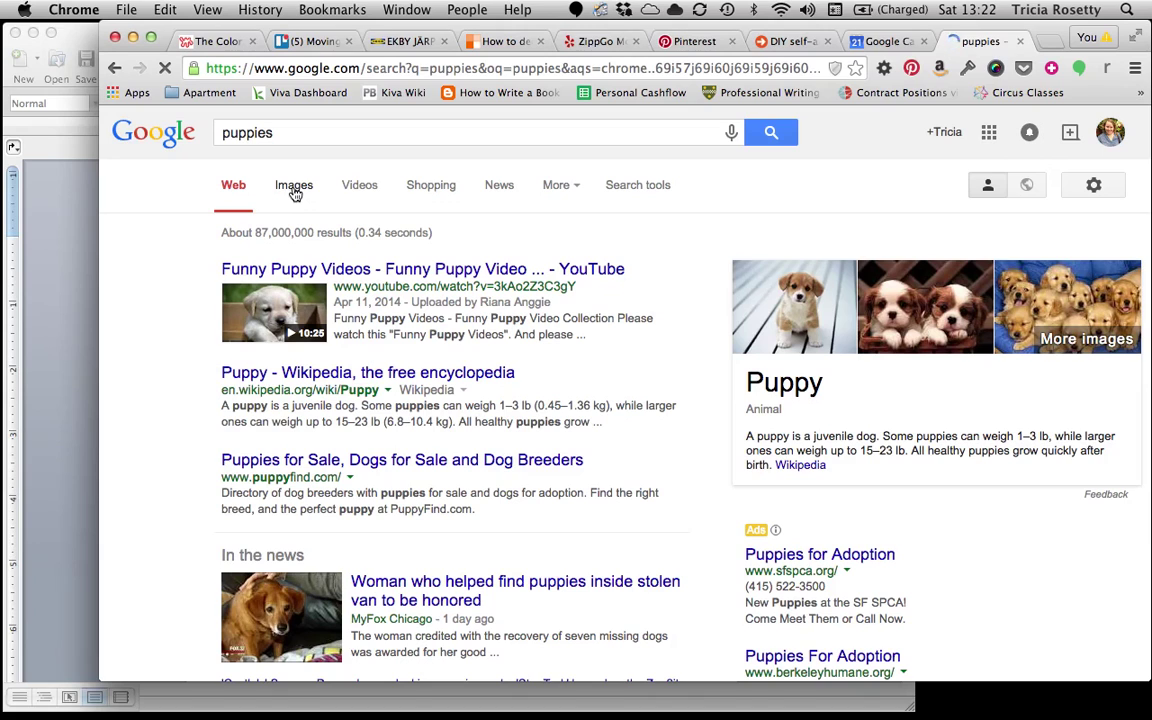
{"action": "left_click", "coordinate": [294, 188]}
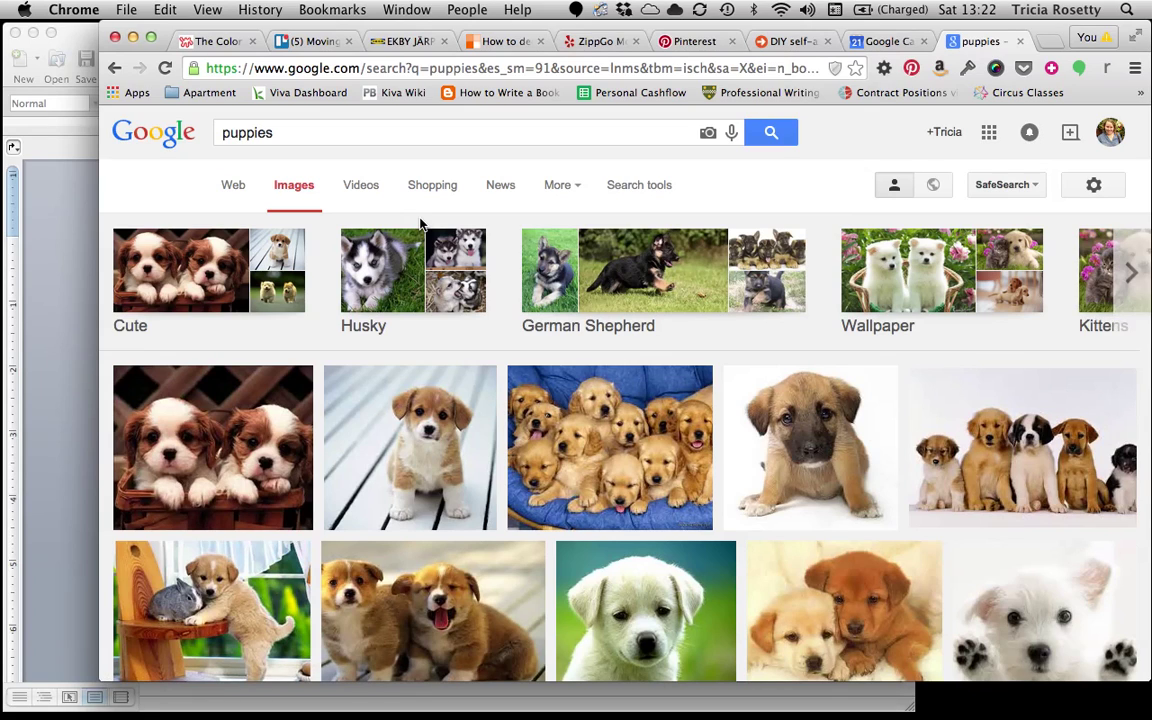
Step: Filter the puppy image results to Medium size
{"action": "left_click", "coordinate": [571, 186]}
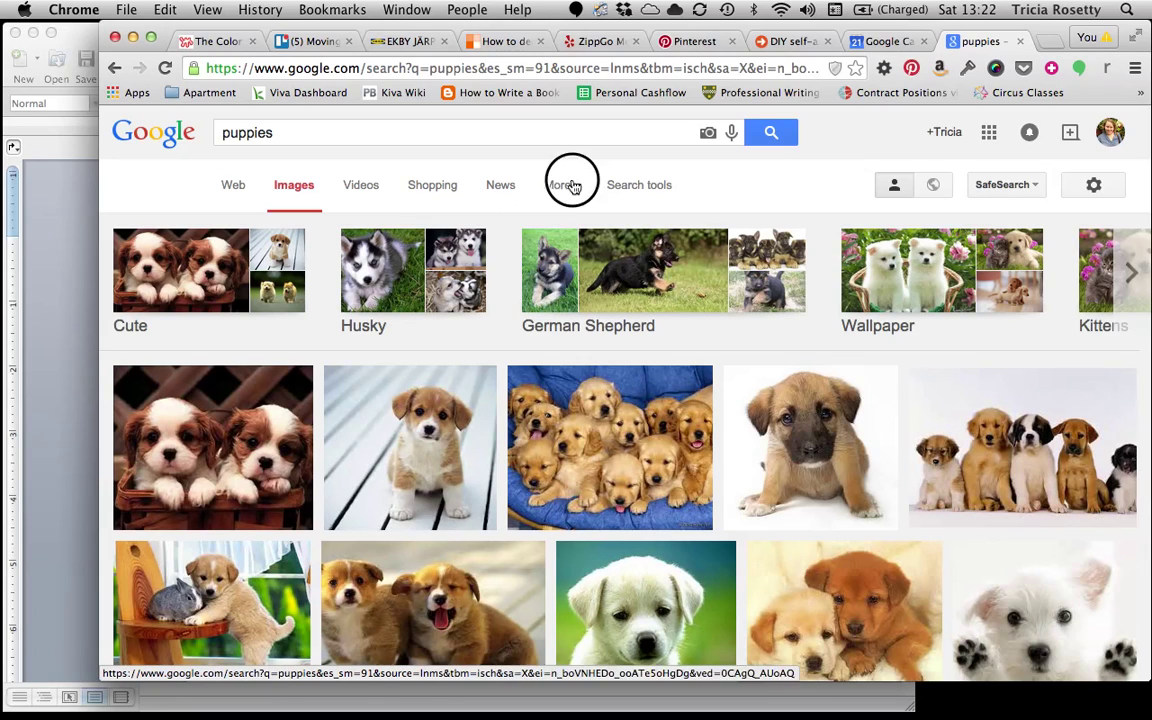
{"action": "left_click", "coordinate": [643, 186]}
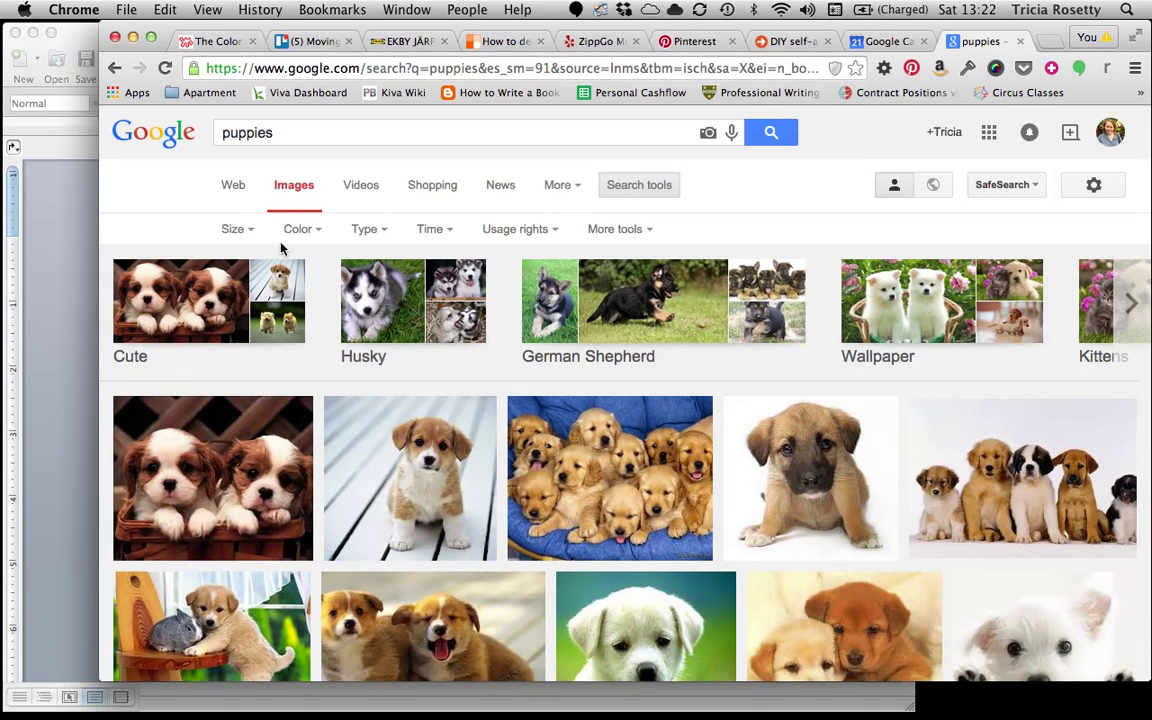
{"action": "left_click", "coordinate": [236, 230]}
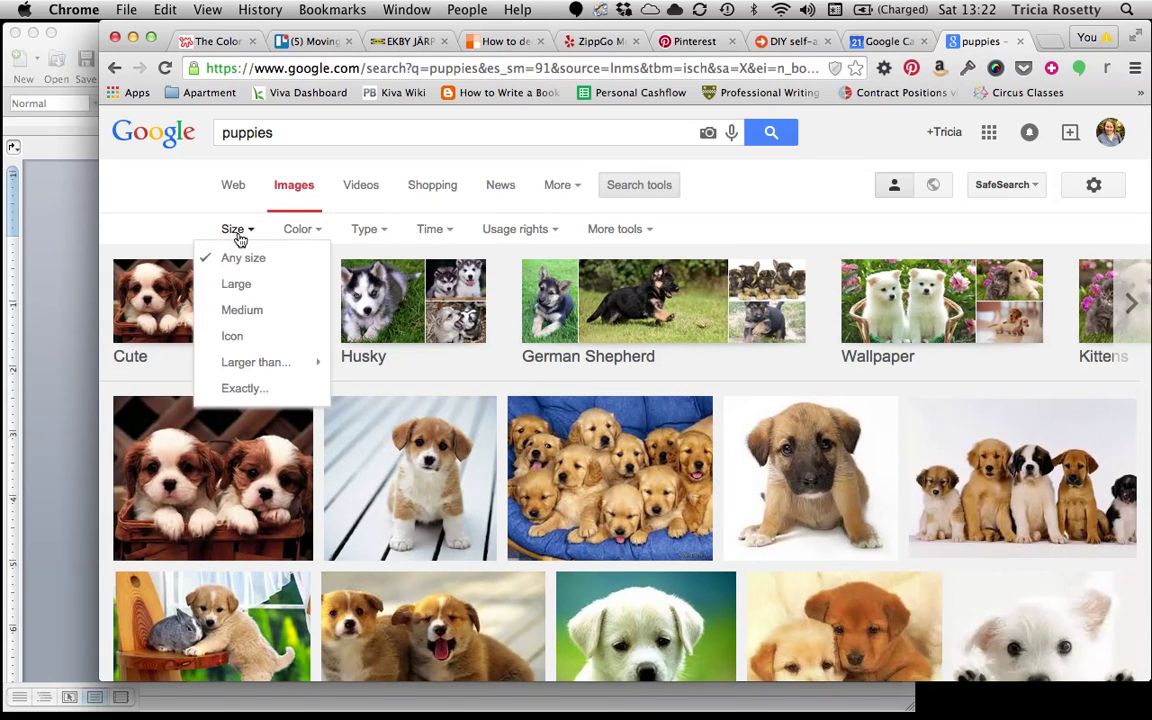
{"action": "left_click", "coordinate": [249, 319]}
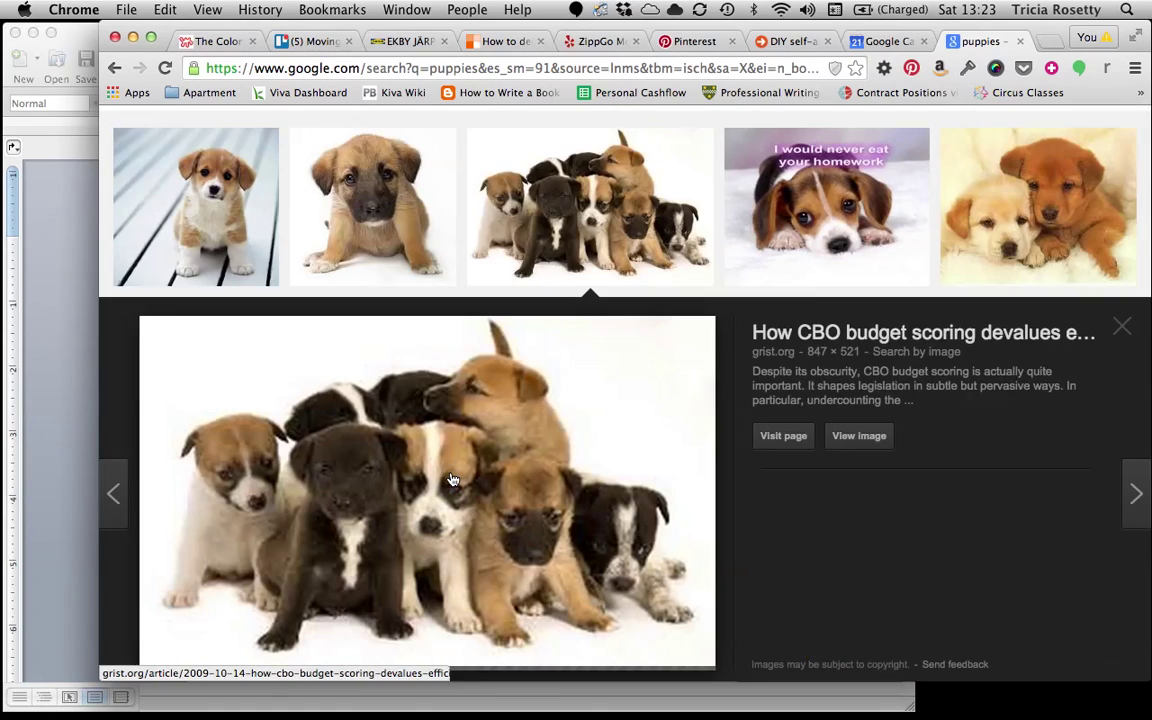
Step: Open the full-size image of the golden retriever puppies on the blue cushion from the image results
{"action": "scroll", "coordinate": [452, 481], "scroll_direction": "down", "scroll_amount": 1}
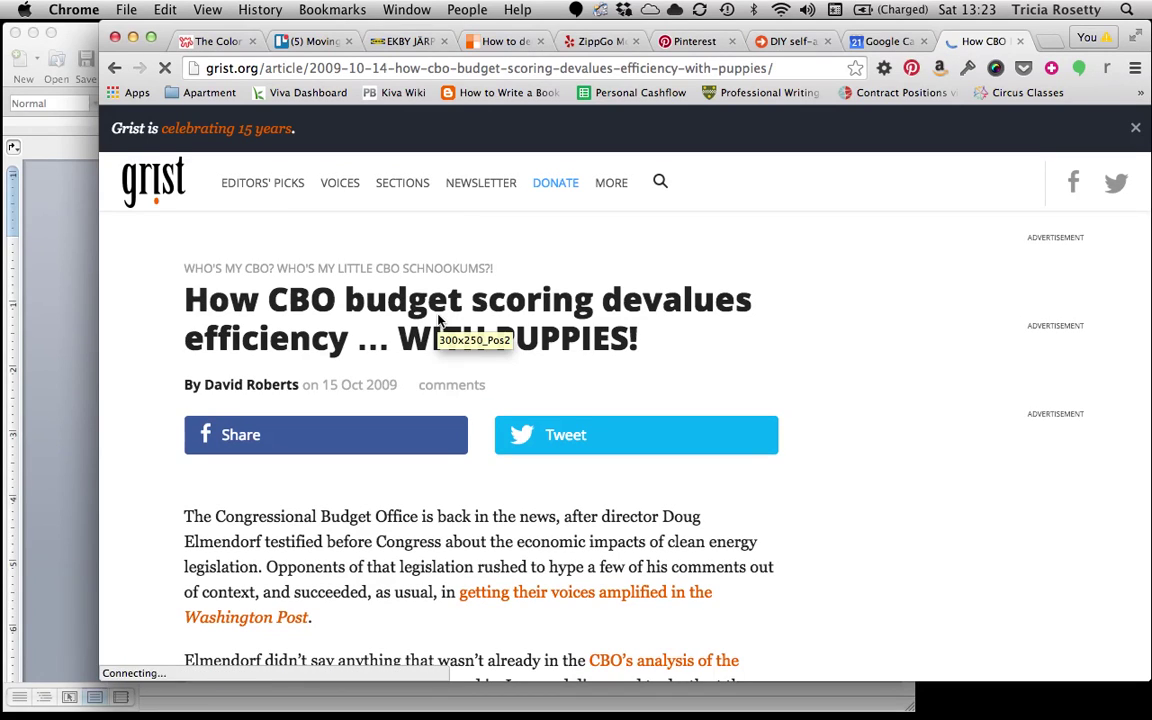
{"action": "left_click", "coordinate": [114, 70]}
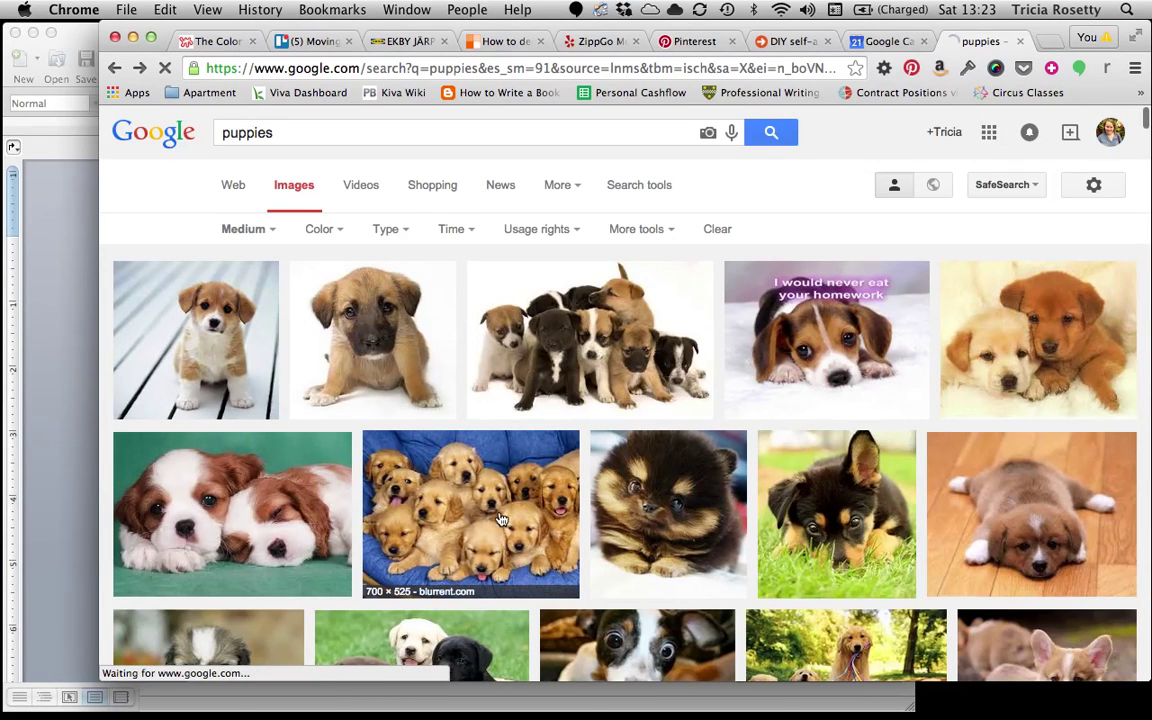
{"action": "left_click", "coordinate": [723, 427]}
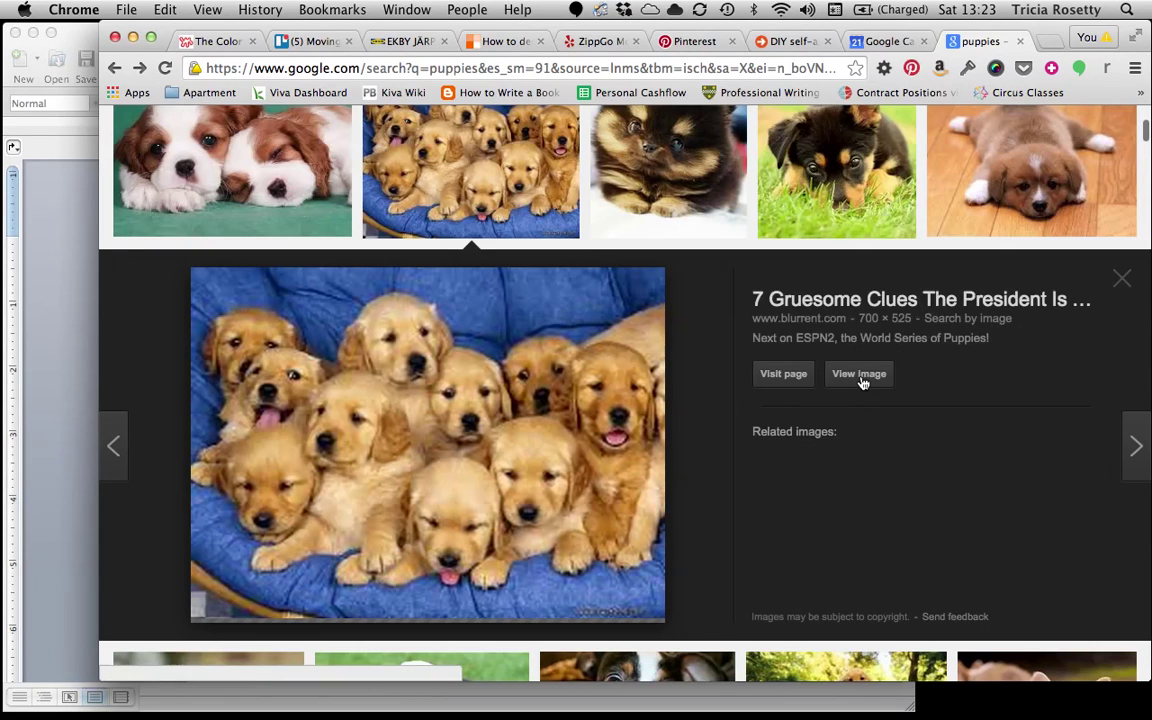
{"action": "left_click", "coordinate": [862, 377]}
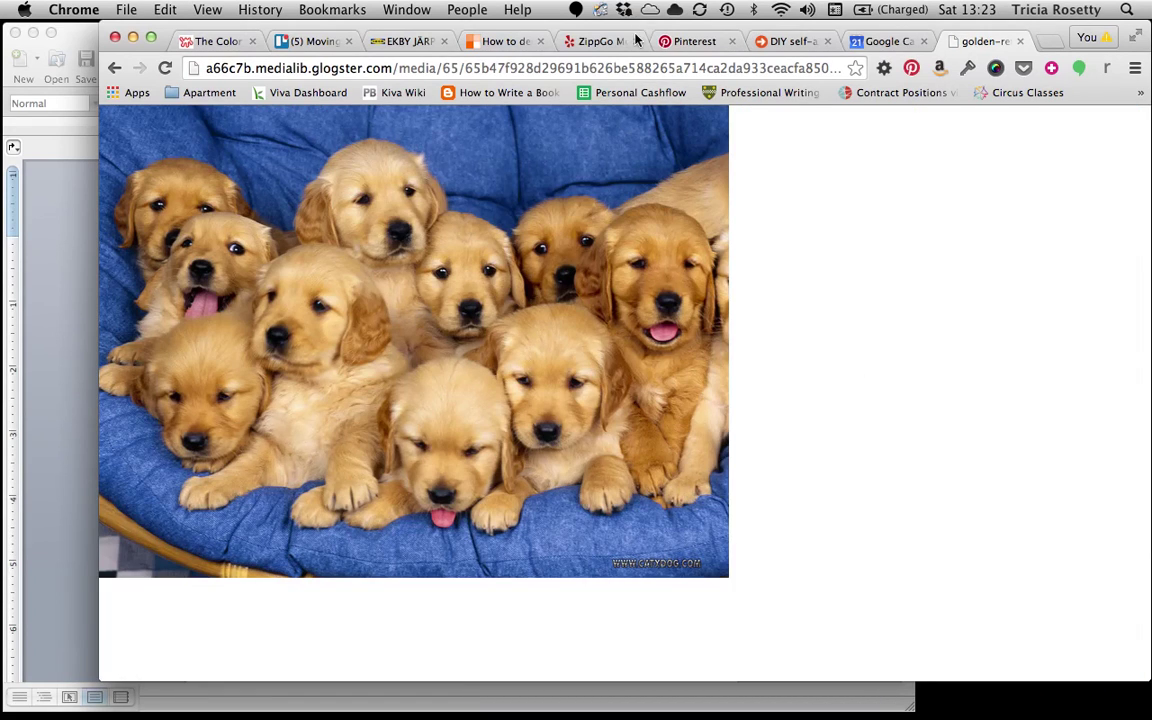
Step: Move the browser window aside to uncover the Word document and try to place the puppy image directly into it
{"action": "left_click_drag", "start_coordinate": [631, 30], "coordinate": [968, 20]}
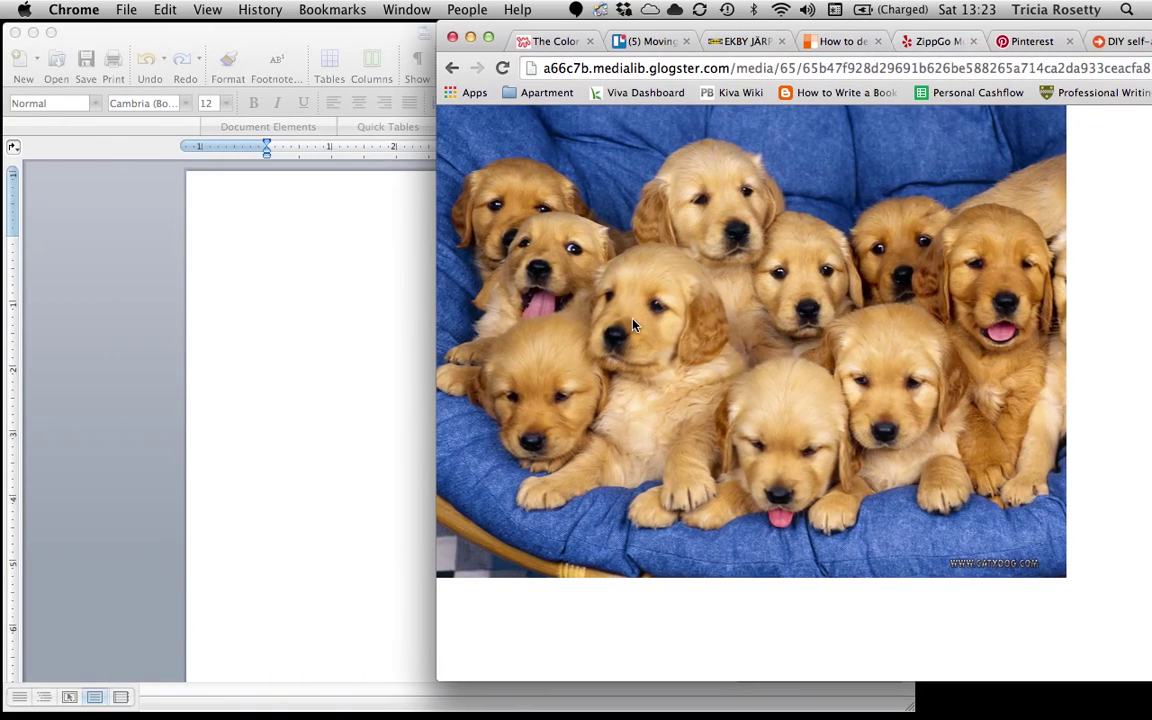
{"action": "left_click_drag", "start_coordinate": [256, 429], "coordinate": [328, 400]}
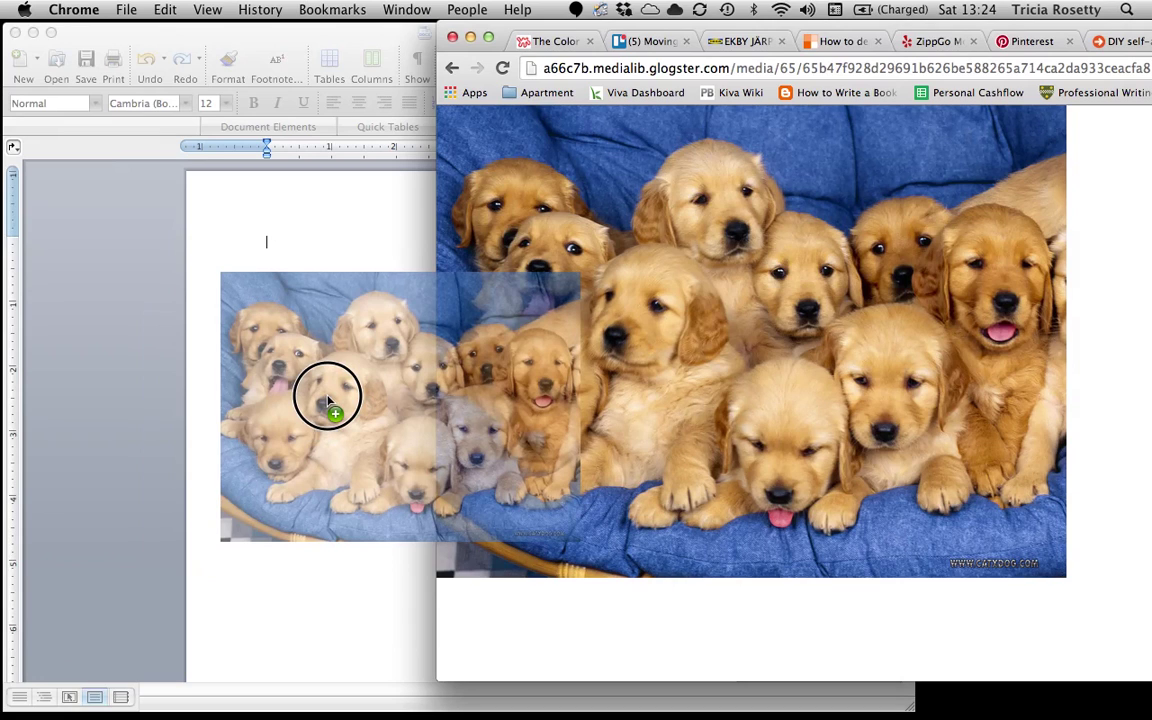
{"action": "left_click_drag", "start_coordinate": [328, 400], "coordinate": [789, 330]}
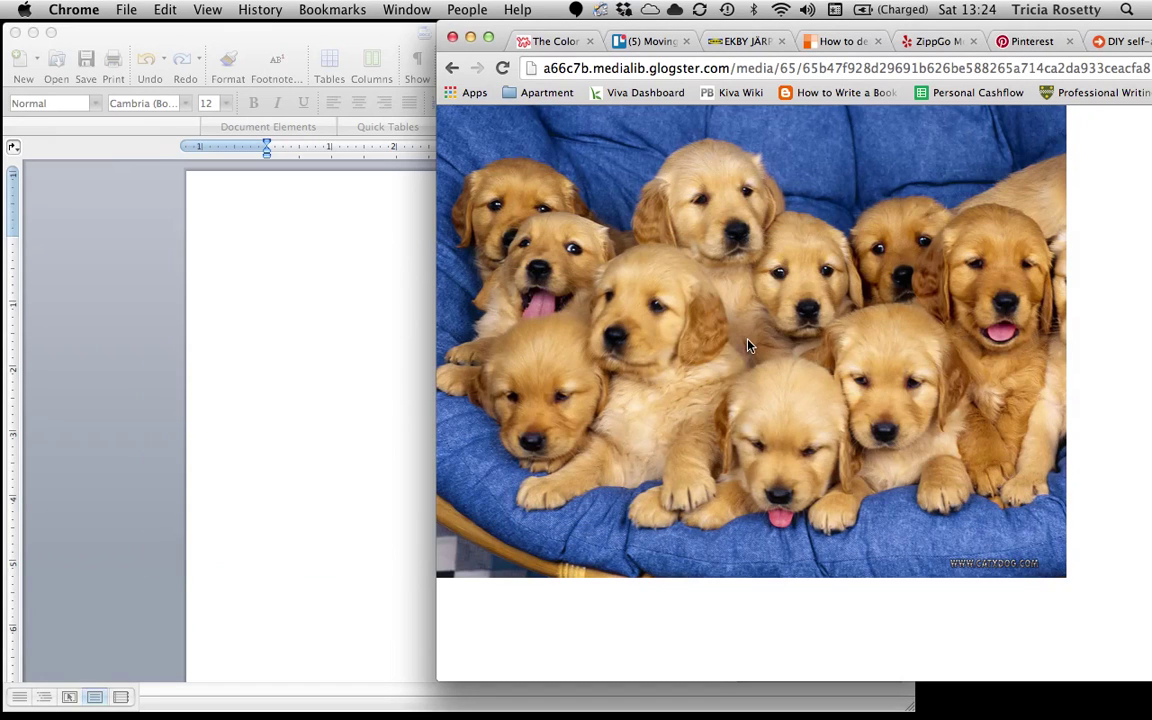
Step: Save the puppy image to the Desktop as golden-retriever-puppies.jpg and minimize the browser window
{"action": "right_click", "coordinate": [704, 258]}
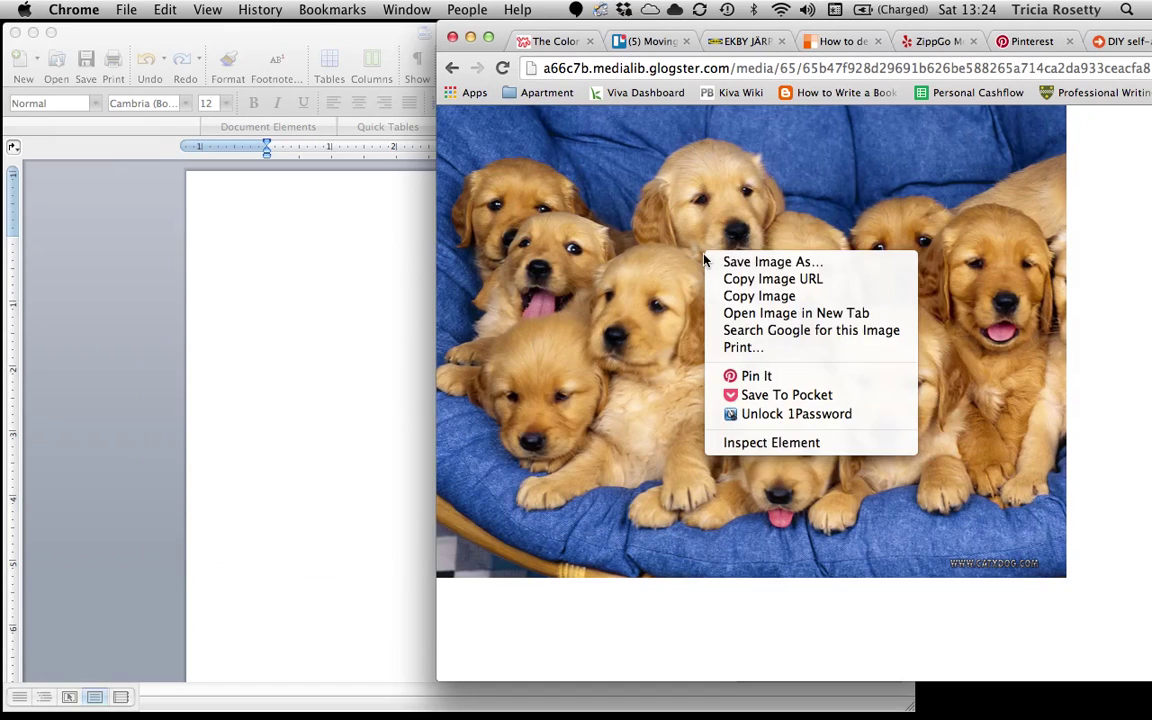
{"action": "left_click", "coordinate": [855, 262]}
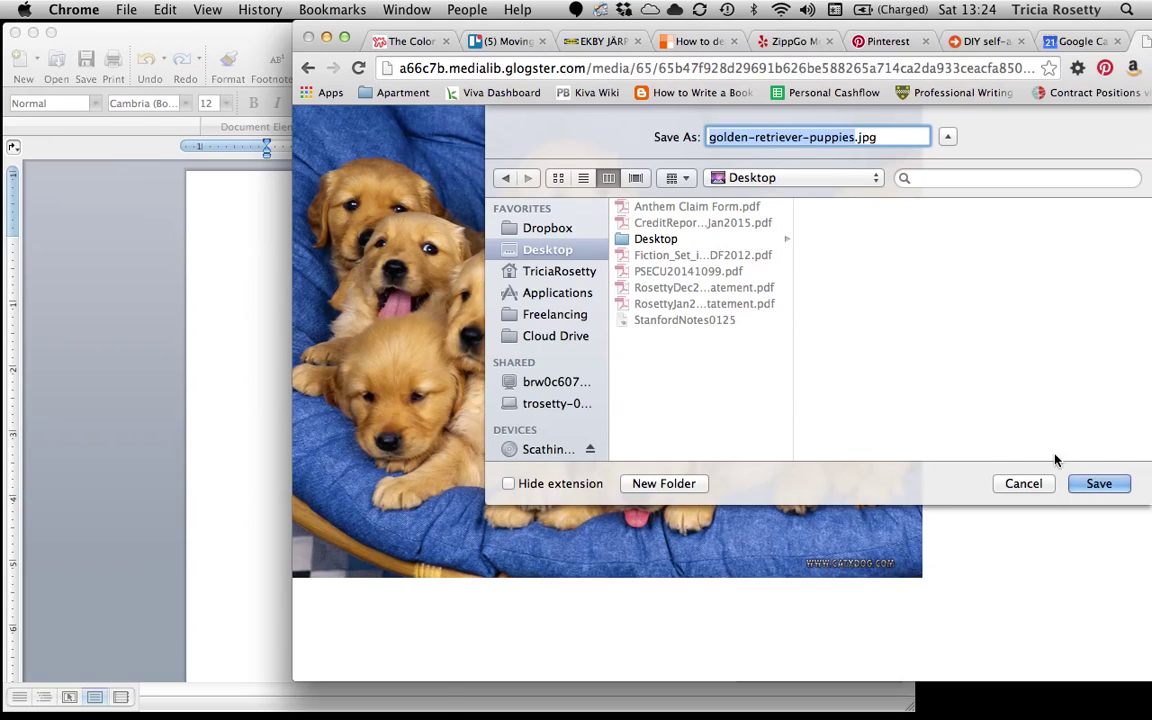
{"action": "left_click", "coordinate": [1099, 483]}
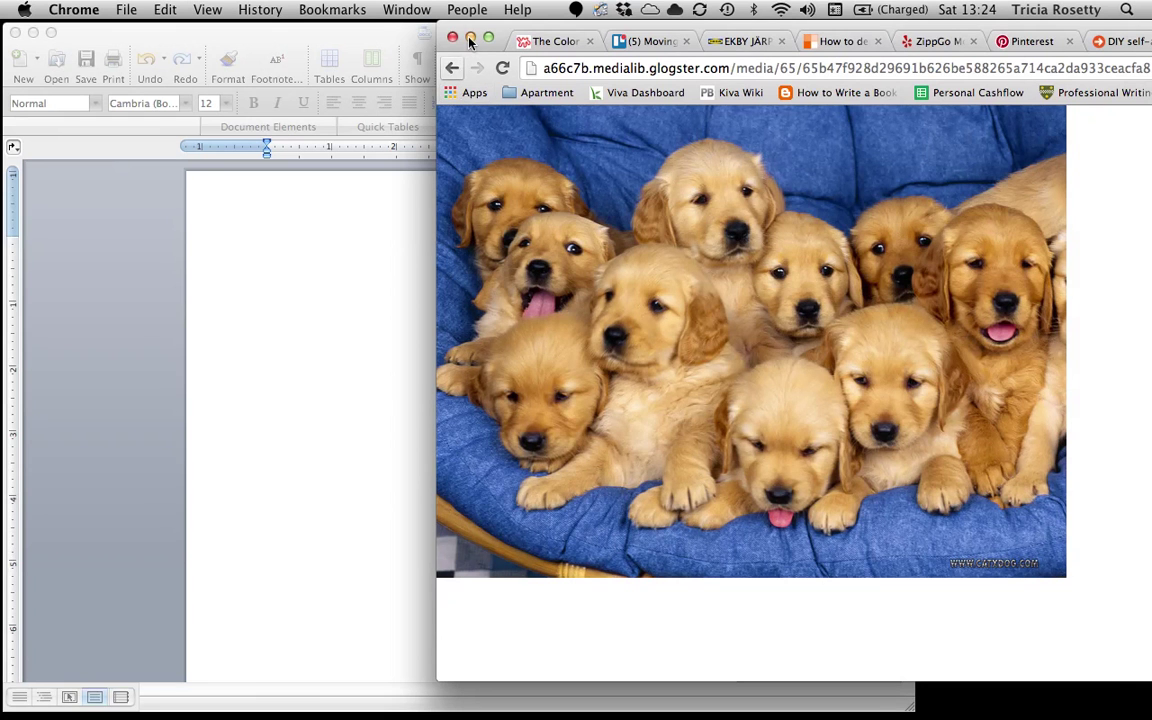
{"action": "left_click", "coordinate": [470, 42]}
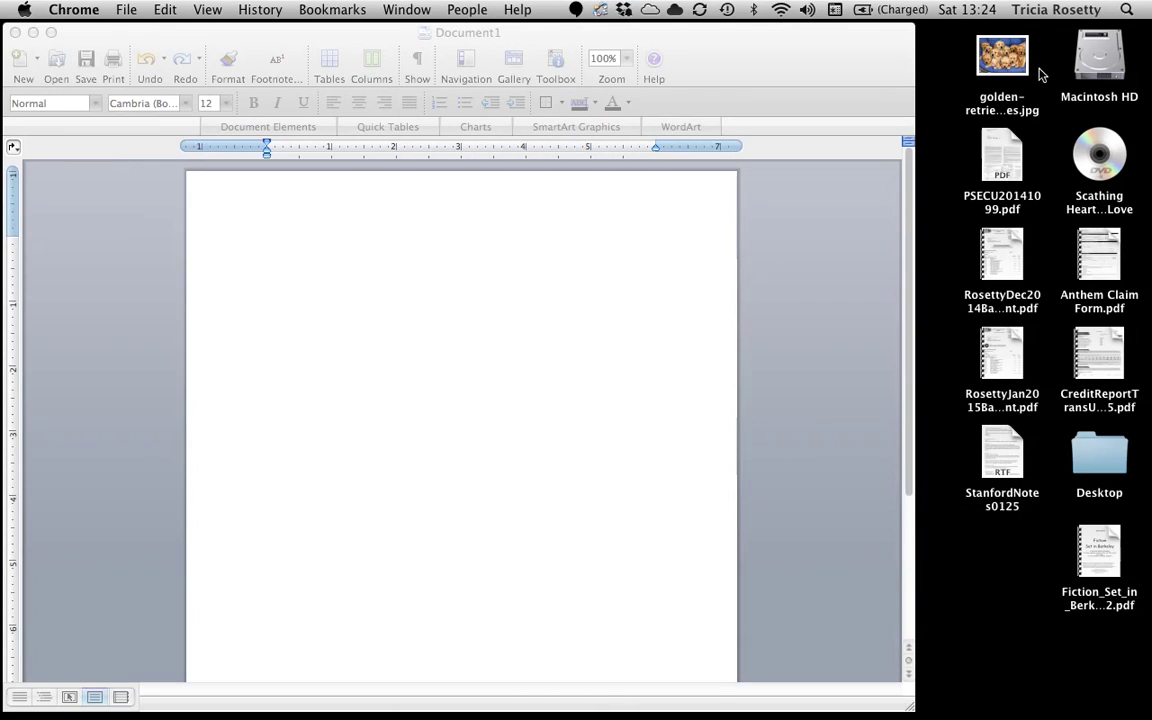
Step: Switch to the blank Word document and reposition its window partly over the desktop icons
{"action": "left_click", "coordinate": [670, 286]}
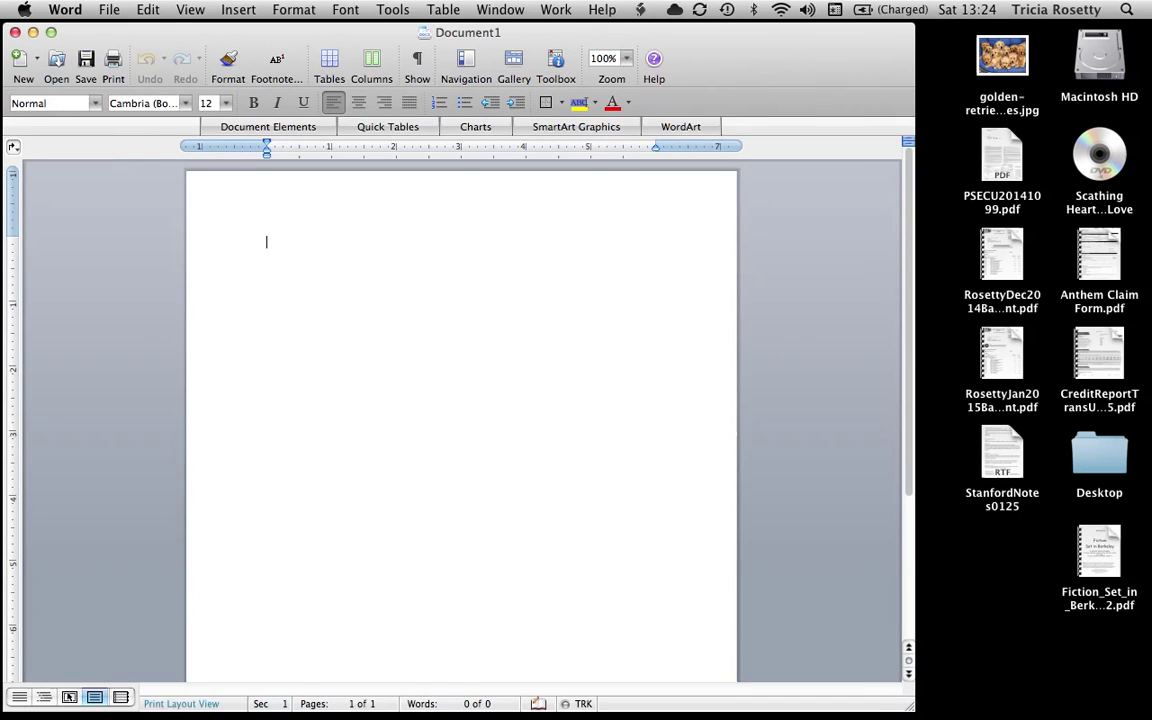
{"action": "left_click", "coordinate": [215, 10]}
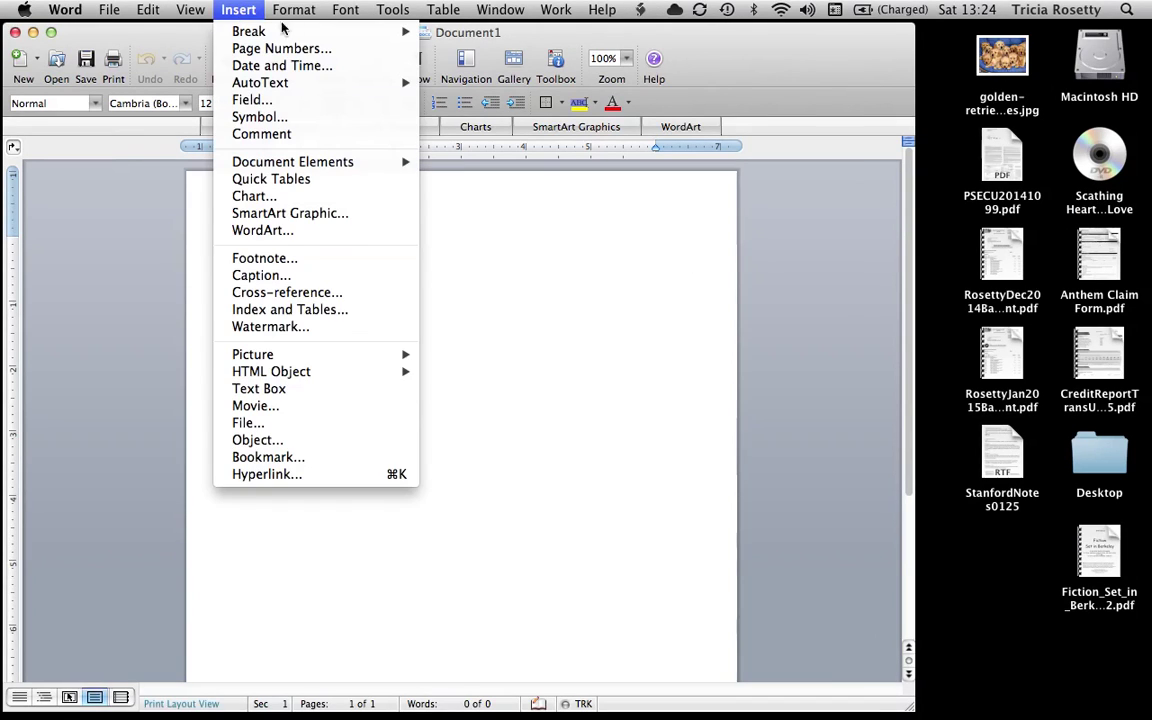
{"action": "left_click", "coordinate": [828, 18]}
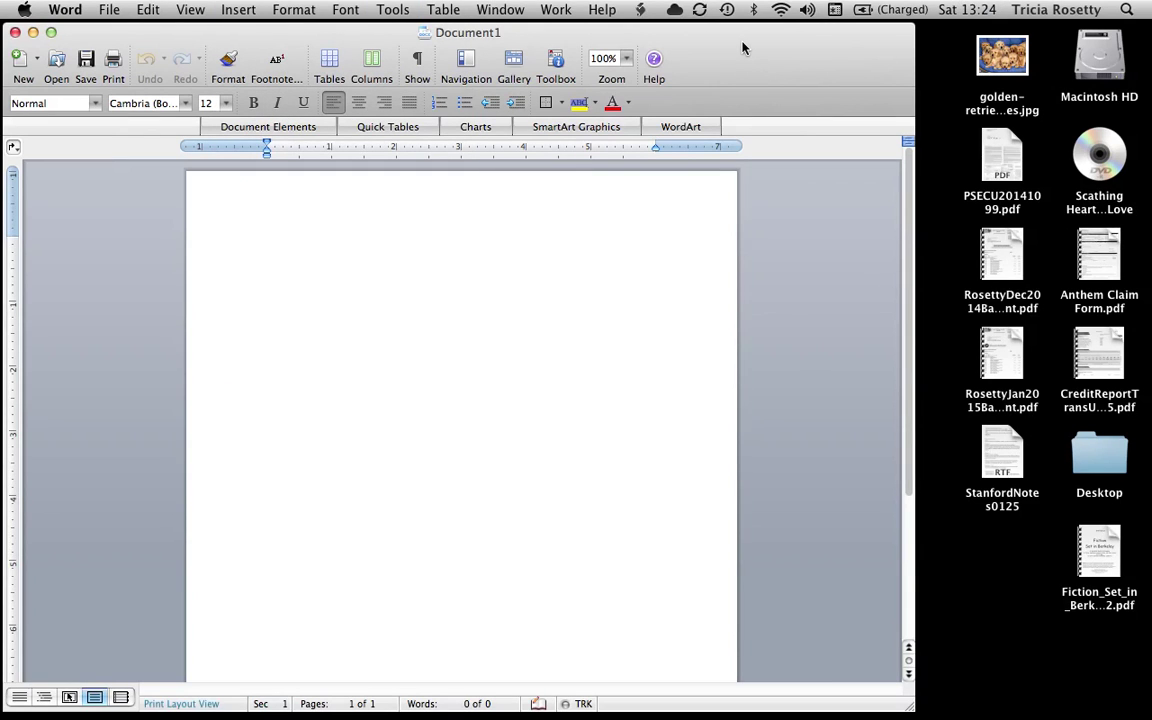
{"action": "left_click_drag", "start_coordinate": [710, 44], "coordinate": [912, 38]}
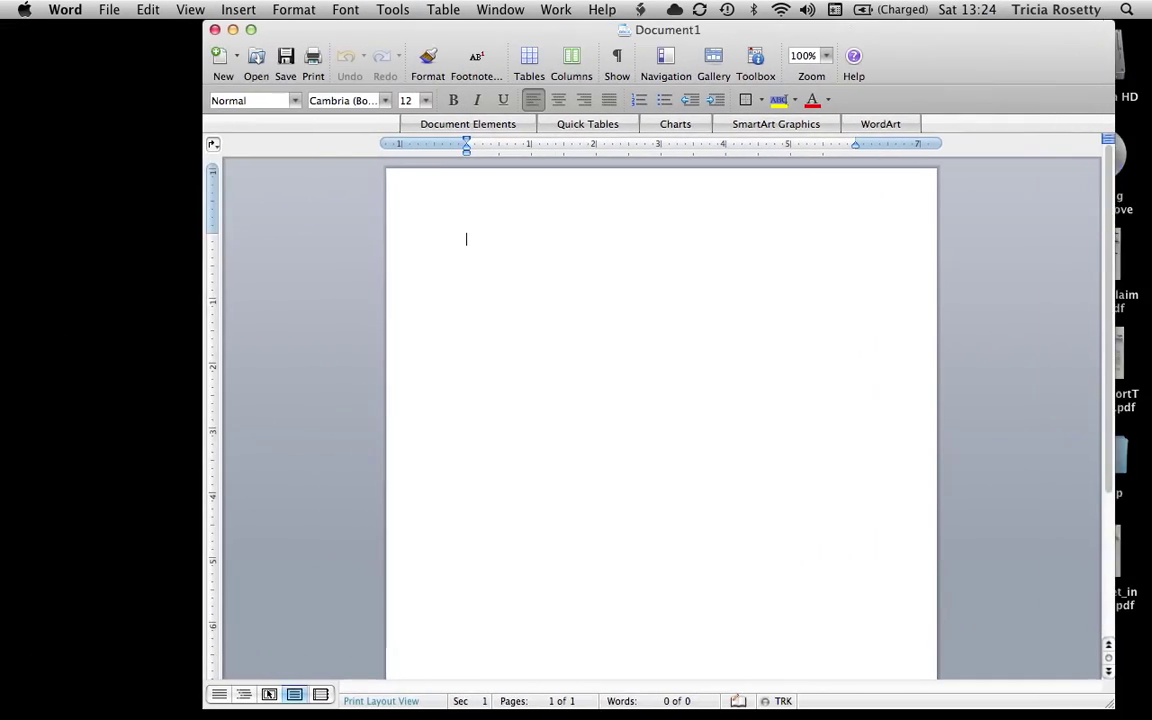
{"action": "left_click", "coordinate": [238, 9]}
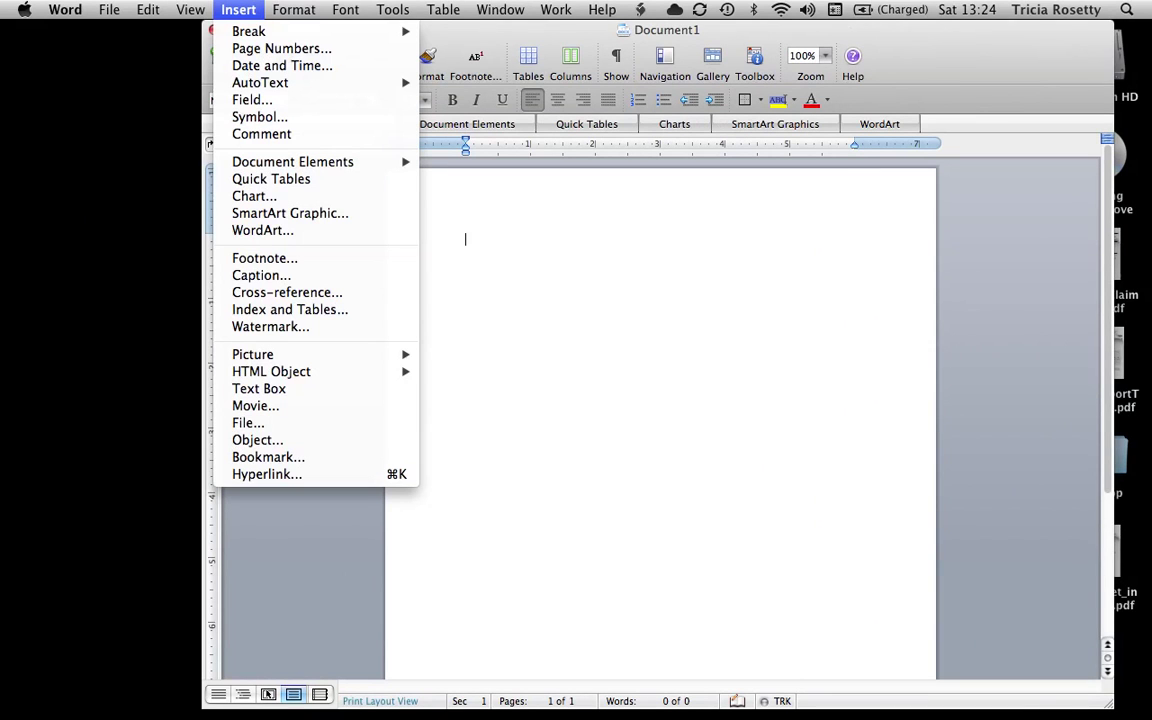
{"action": "left_click", "coordinate": [211, 38]}
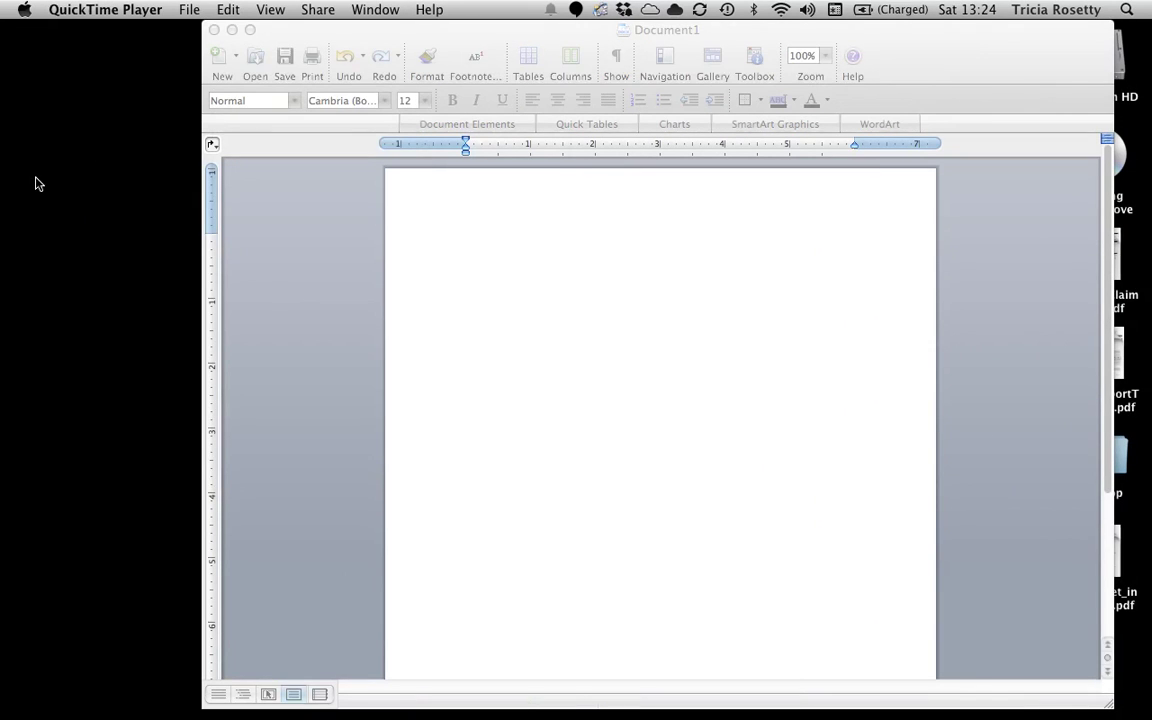
{"action": "left_click", "coordinate": [416, 45]}
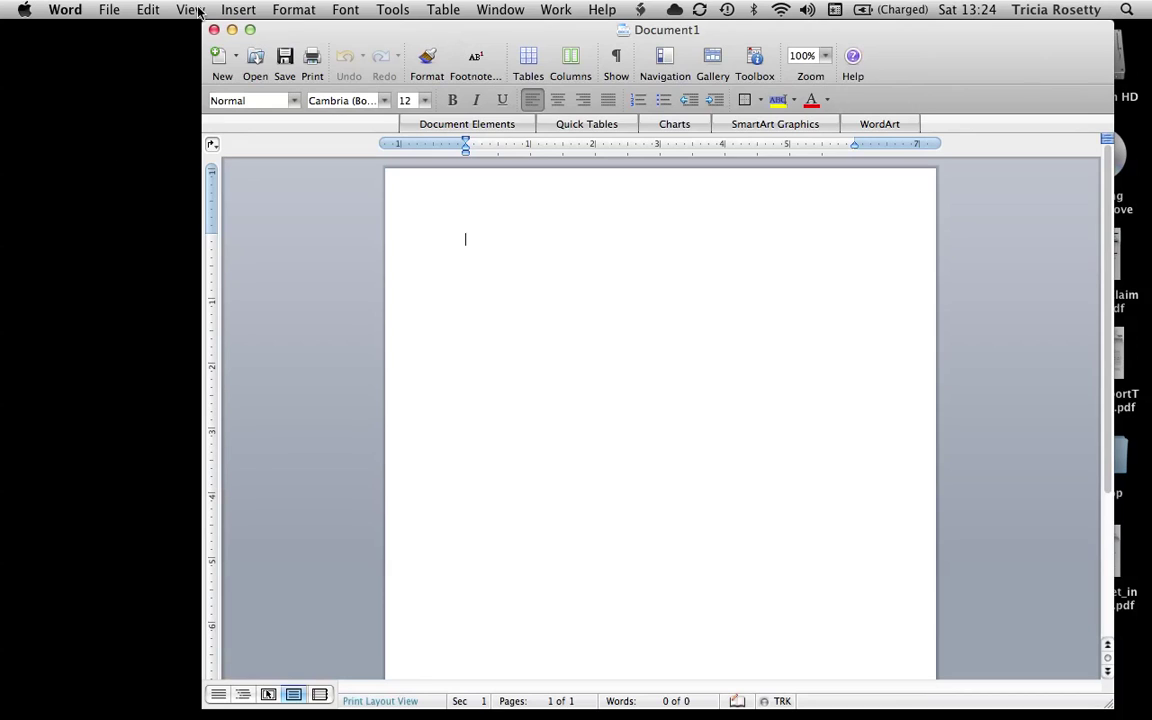
Step: Insert the picture file golden-retriever-puppies.jpg from the Desktop into the blank document
{"action": "left_click", "coordinate": [238, 9]}
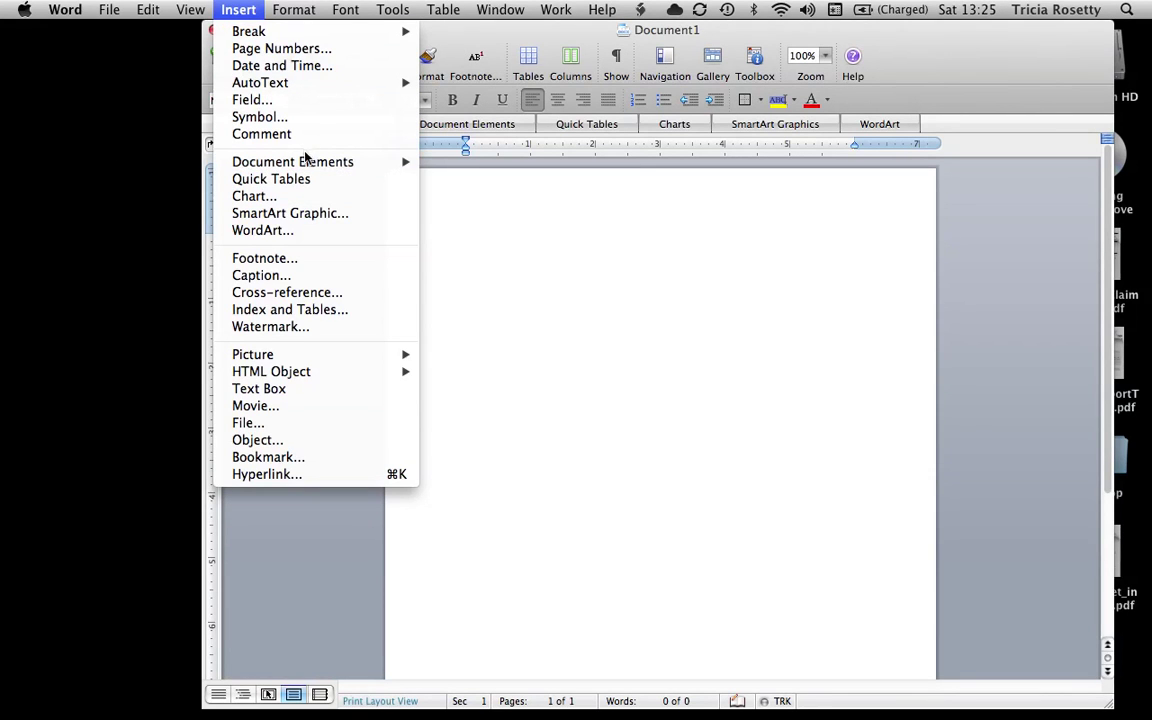
{"action": "mouse_move", "coordinate": [355, 360]}
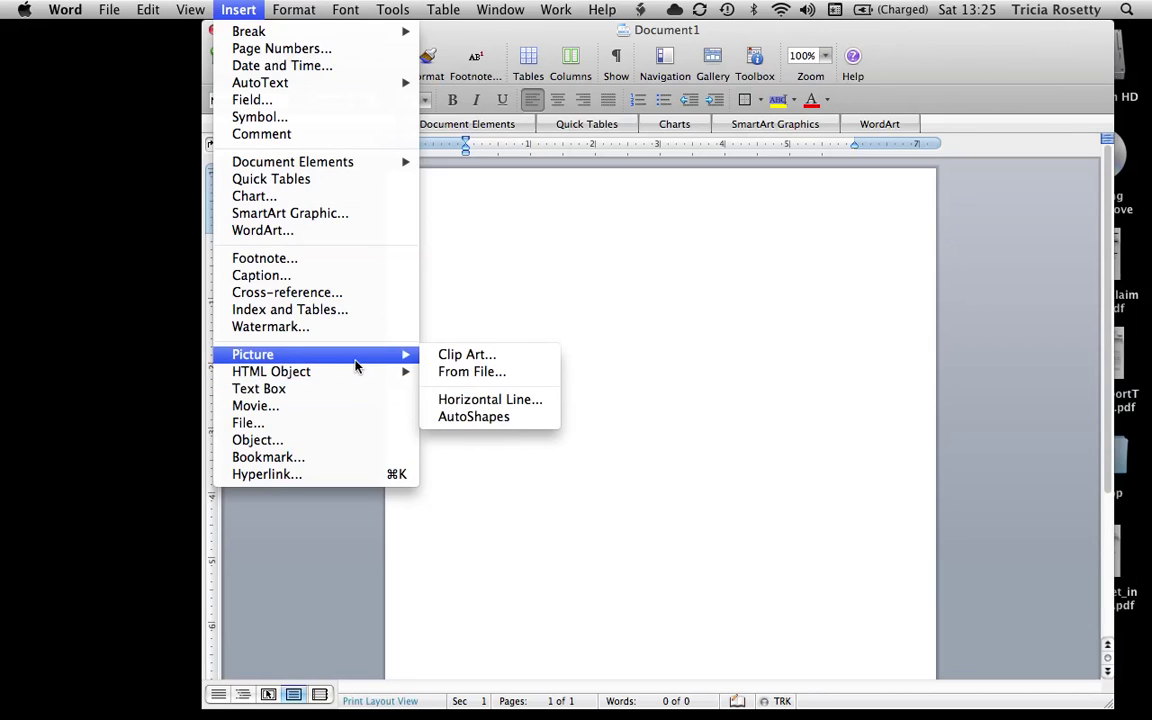
{"action": "left_click", "coordinate": [462, 374]}
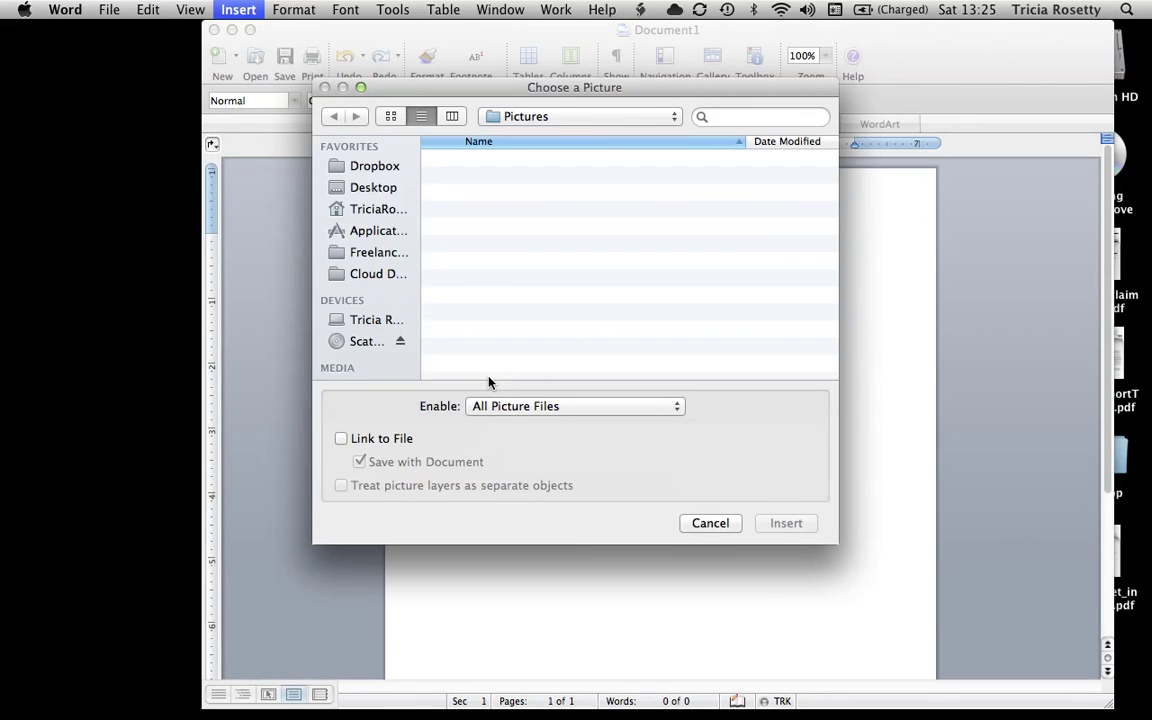
{"action": "left_click", "coordinate": [369, 189]}
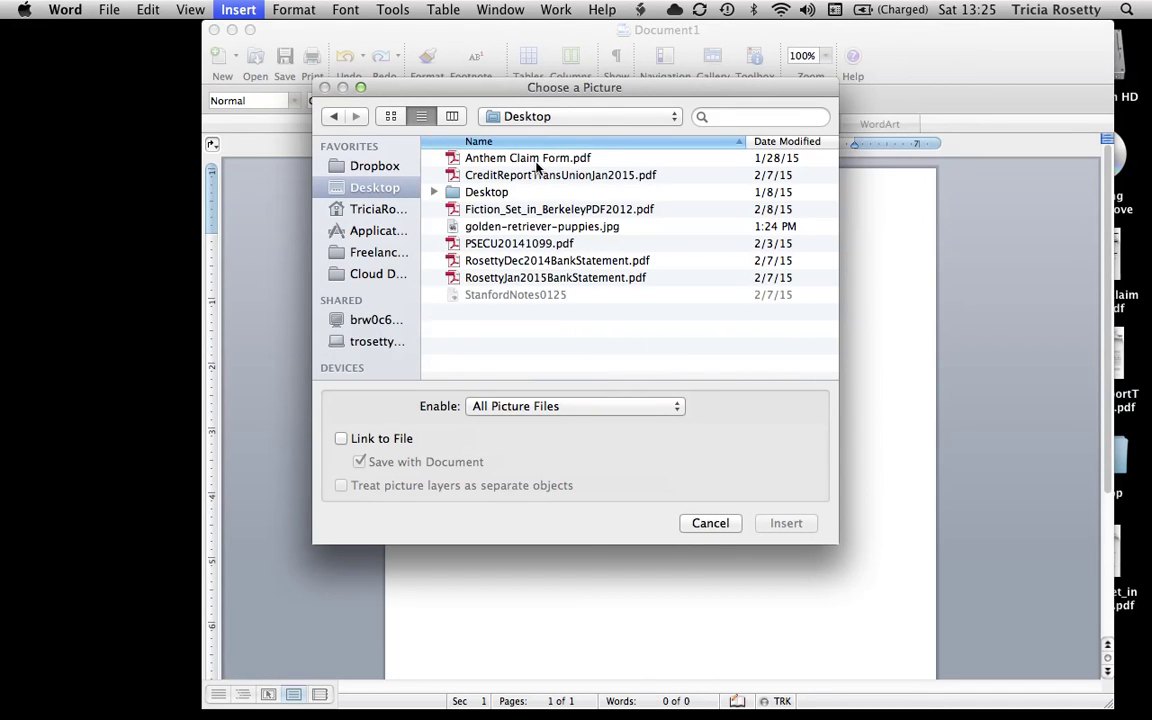
{"action": "left_click", "coordinate": [529, 230]}
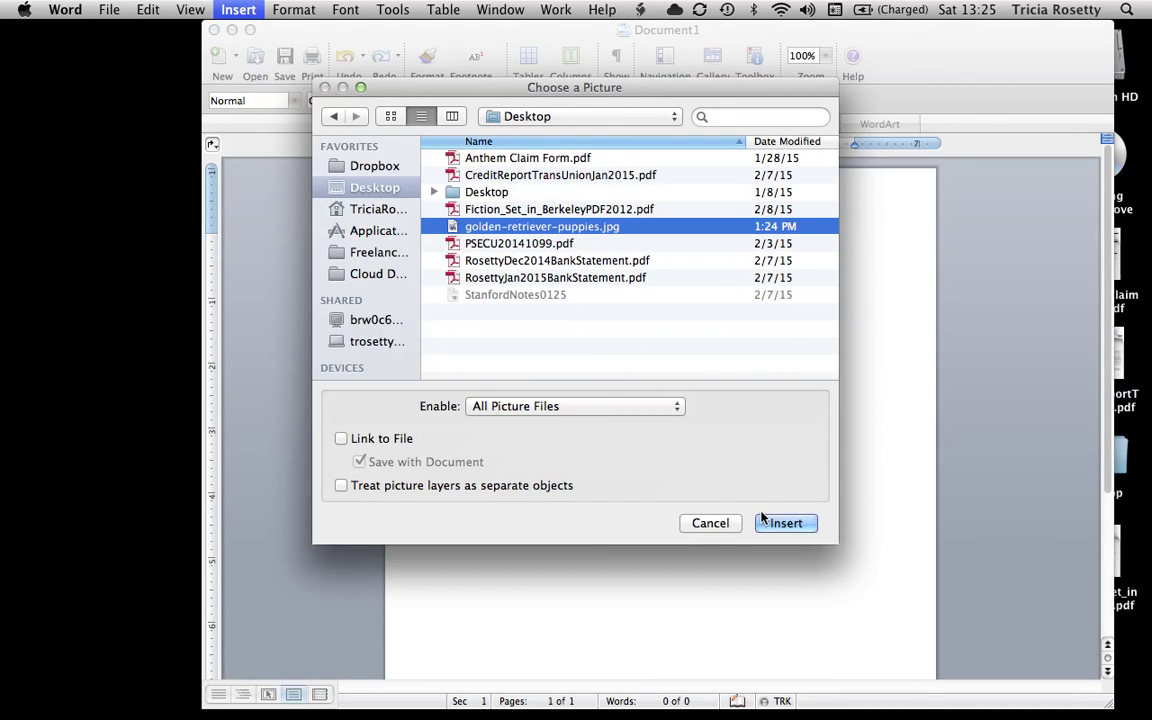
{"action": "left_click", "coordinate": [776, 524]}
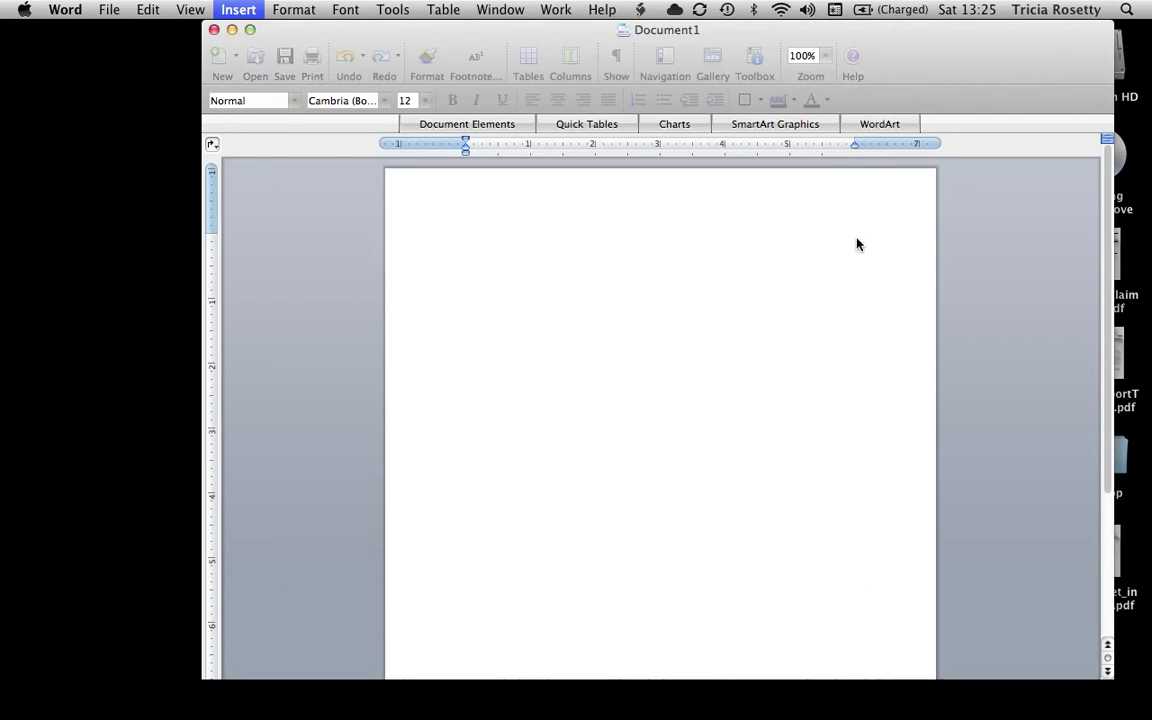
{"action": "left_click", "coordinate": [1018, 329]}
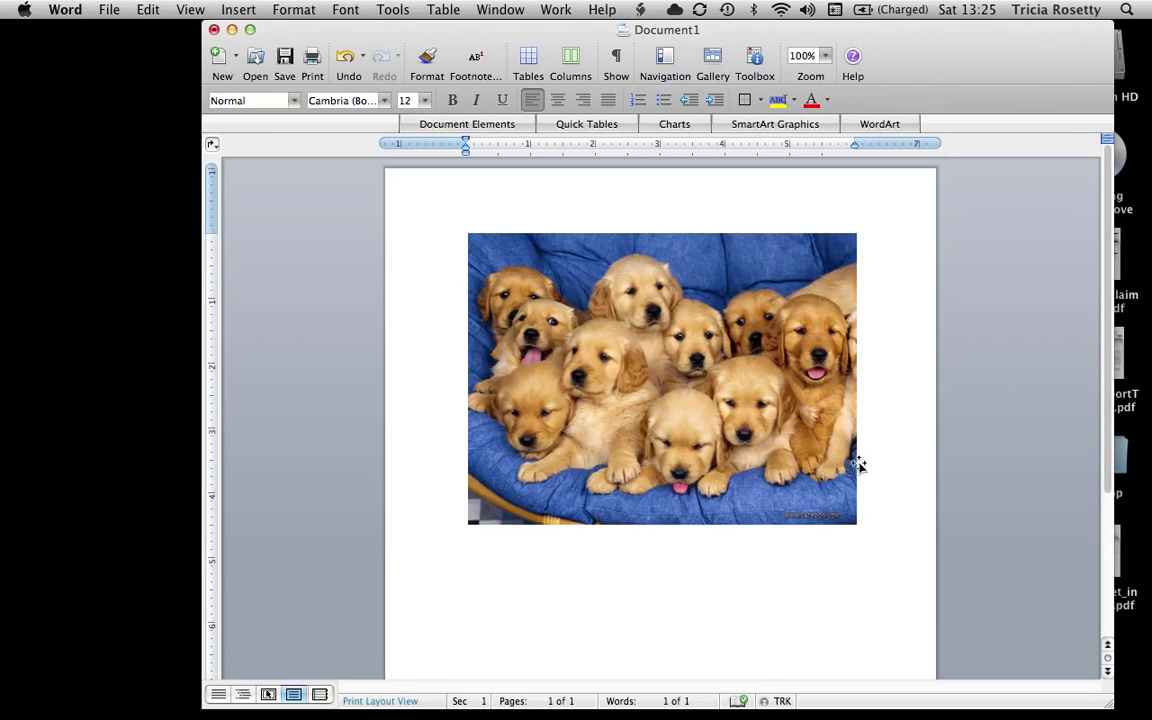
Step: Enlarge the inserted puppy picture proportionally until it extends past the page's right margin
{"action": "left_click", "coordinate": [699, 393]}
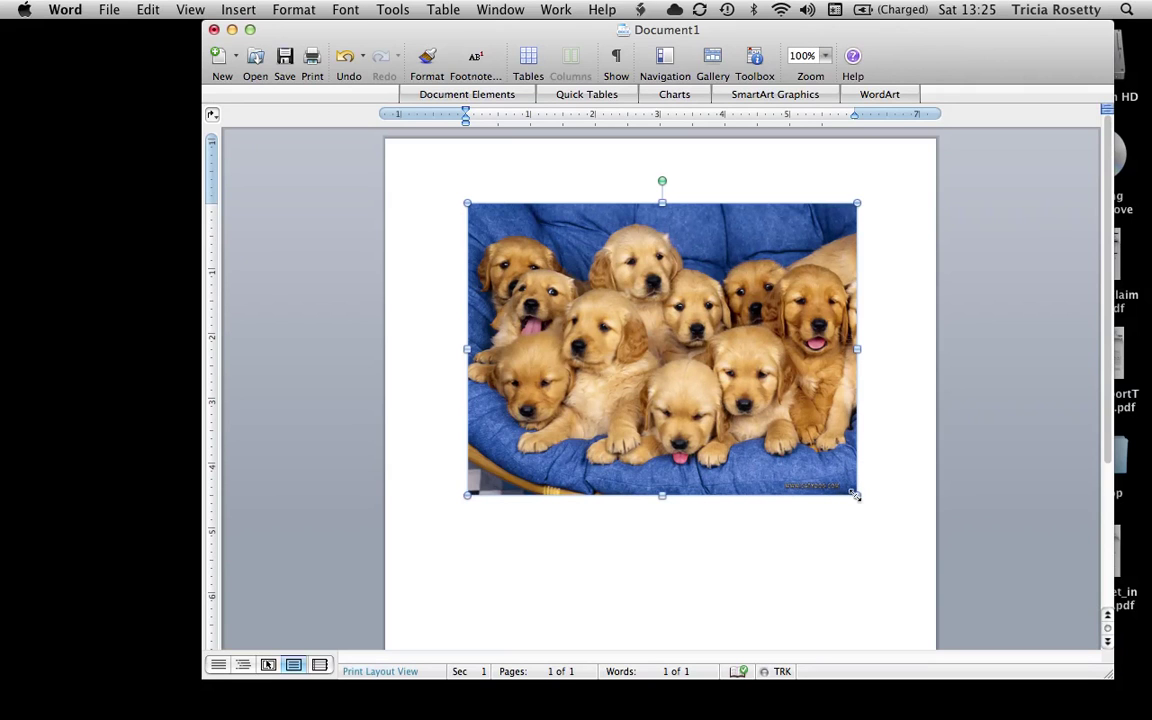
{"action": "left_click_drag", "start_coordinate": [855, 494], "coordinate": [899, 555]}
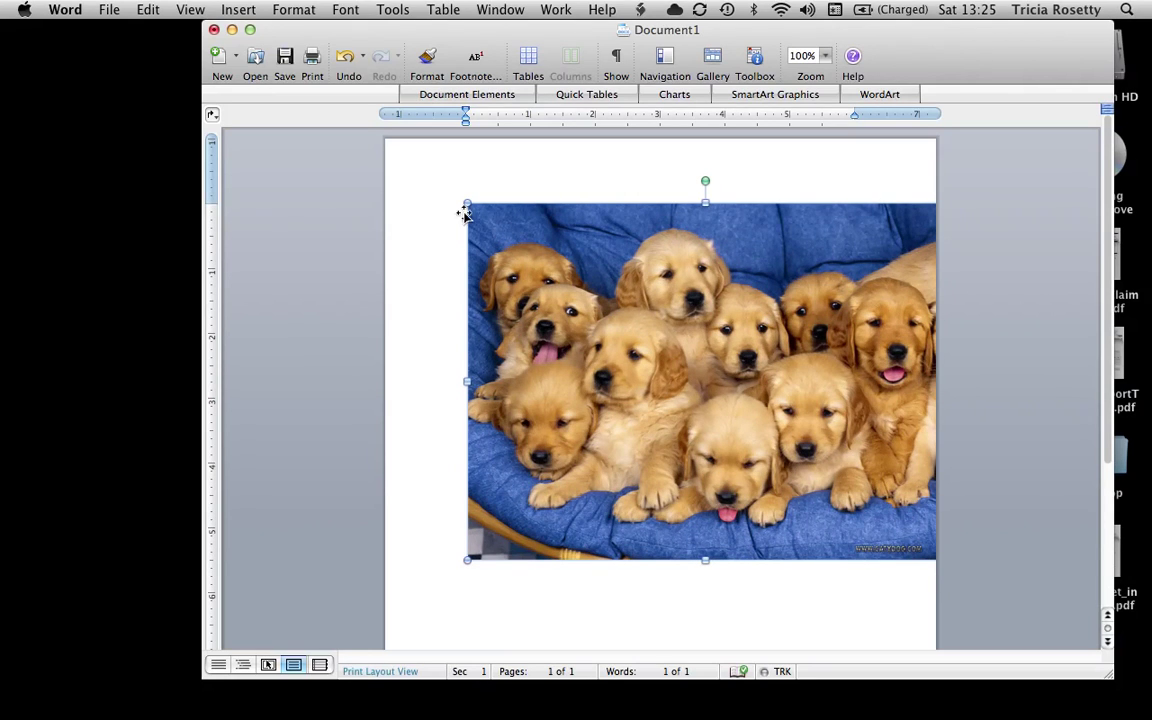
Step: Try stretching the puppy picture from its left side and bottom edge, and undo the distortions
{"action": "mouse_move", "coordinate": [467, 203]}
{"action": "left_mouse_down"}
{"action": "mouse_move", "coordinate": [408, 163]}
{"action": "mouse_move", "coordinate": [466, 199]}
{"action": "left_mouse_up"}
{"action": "left_click_drag", "start_coordinate": [467, 381], "coordinate": [404, 386]}
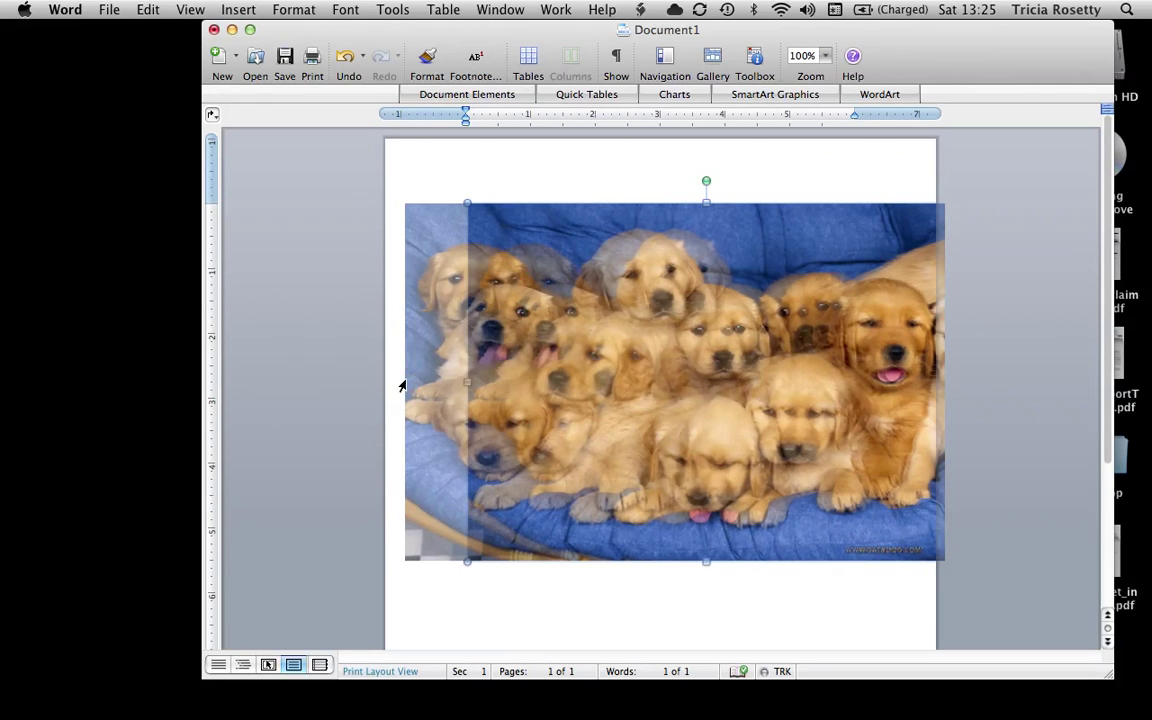
{"action": "key", "text": "super+z"}
{"action": "left_click_drag", "start_coordinate": [466, 199], "coordinate": [395, 174]}
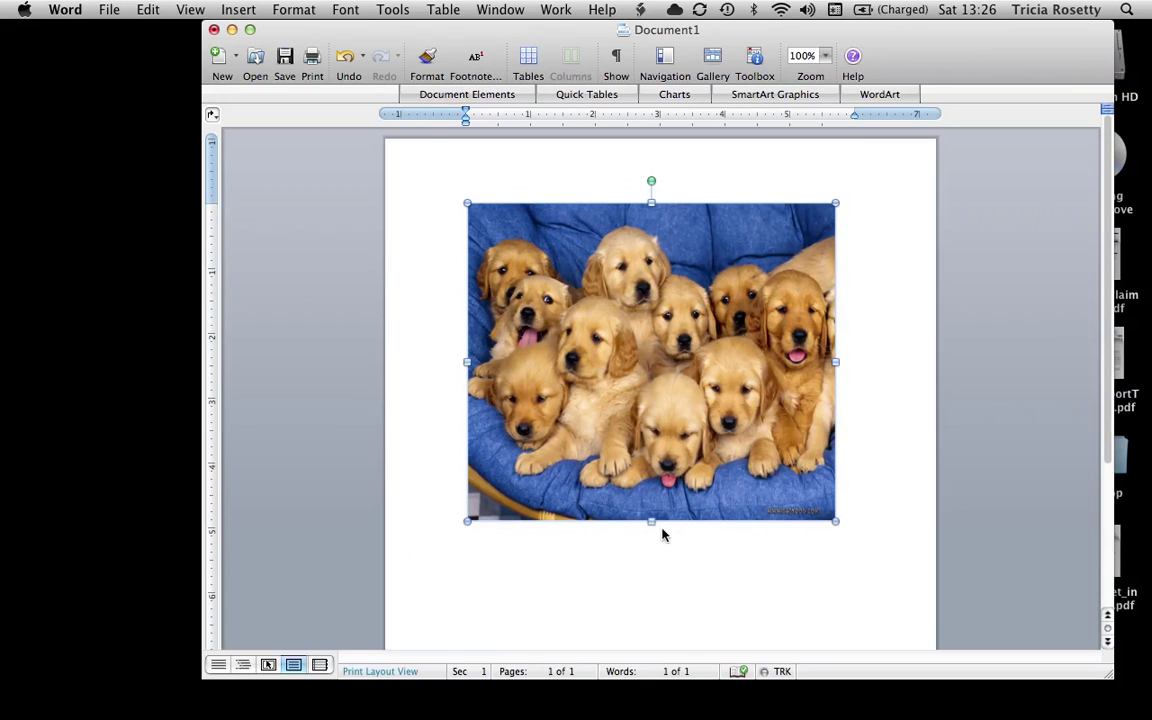
{"action": "left_click_drag", "start_coordinate": [652, 520], "coordinate": [651, 610]}
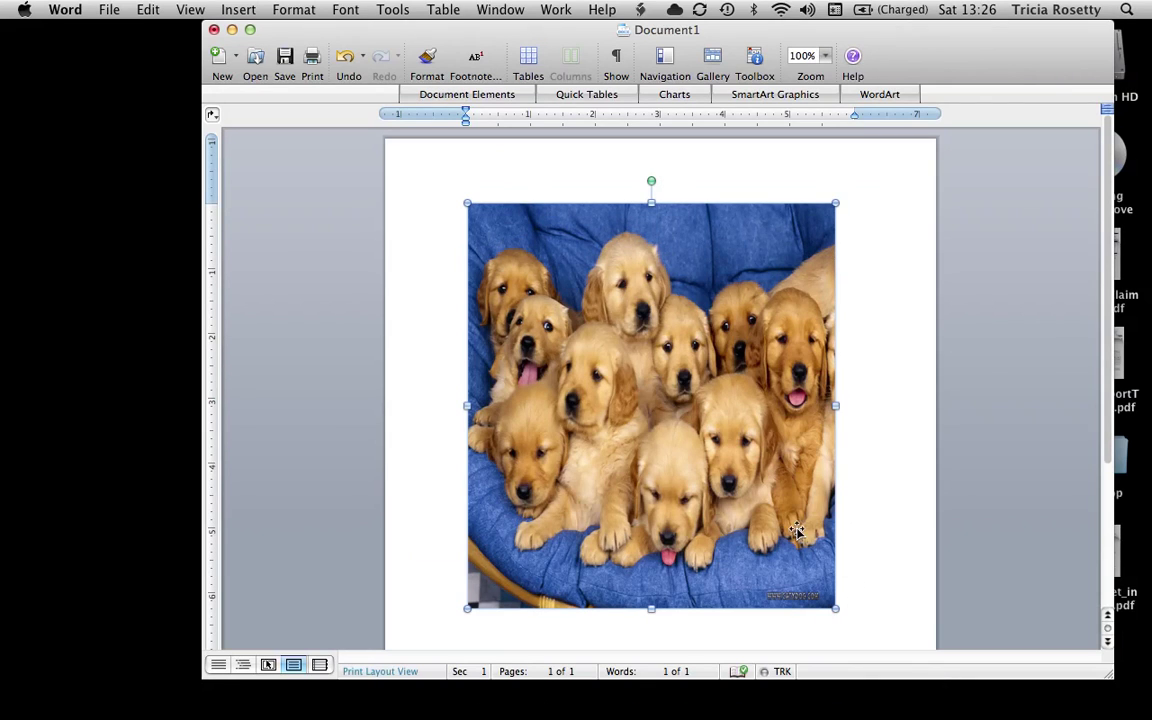
{"action": "key", "text": "super+z"}
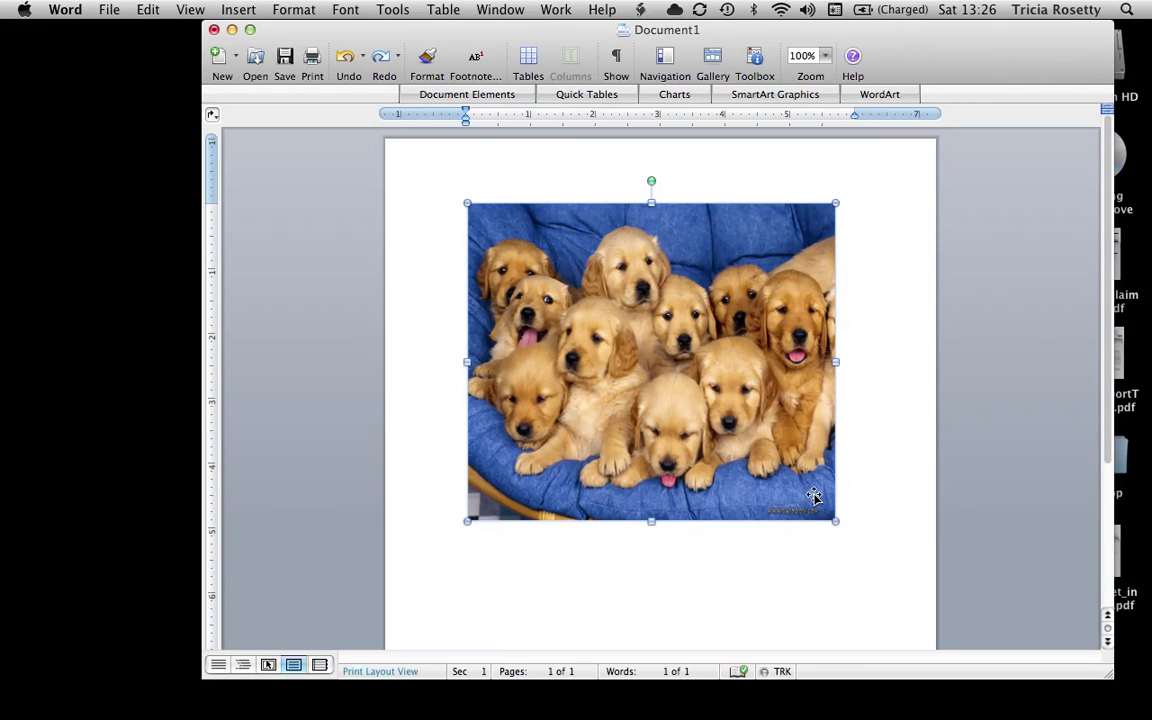
Step: Enlarge the puppy picture proportionally from its lower-right corner and try to reposition it on the page
{"action": "left_click_drag", "start_coordinate": [837, 522], "coordinate": [889, 568]}
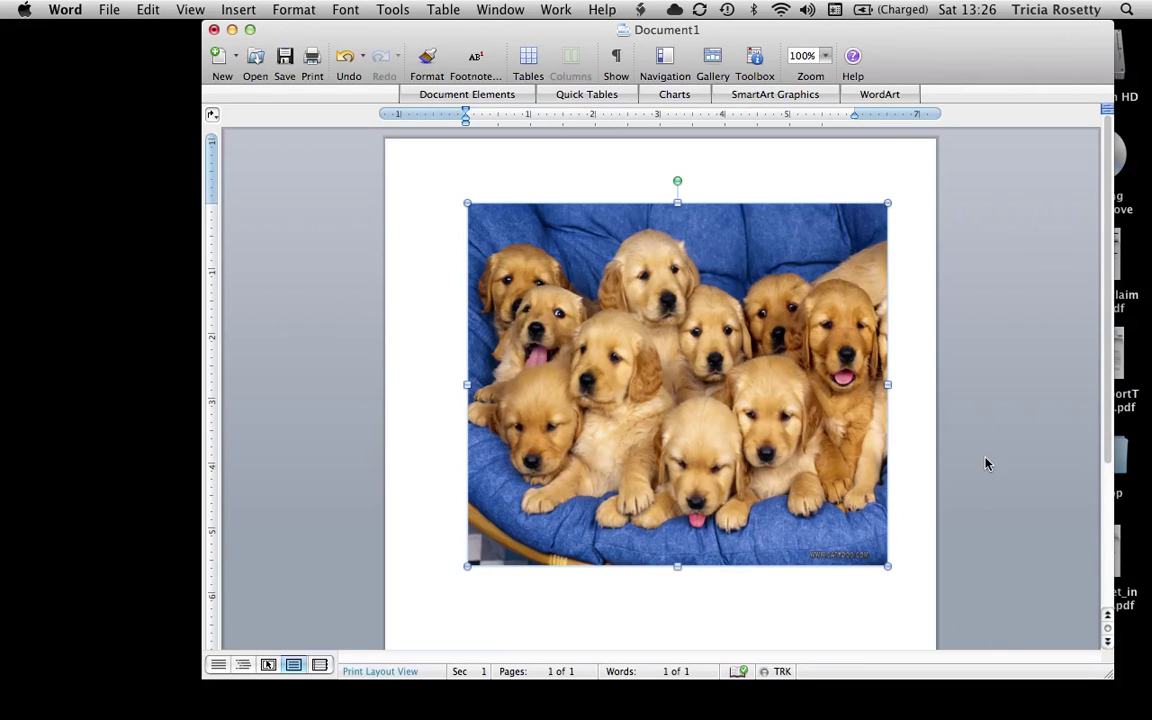
{"action": "left_click_drag", "start_coordinate": [725, 413], "coordinate": [684, 411]}
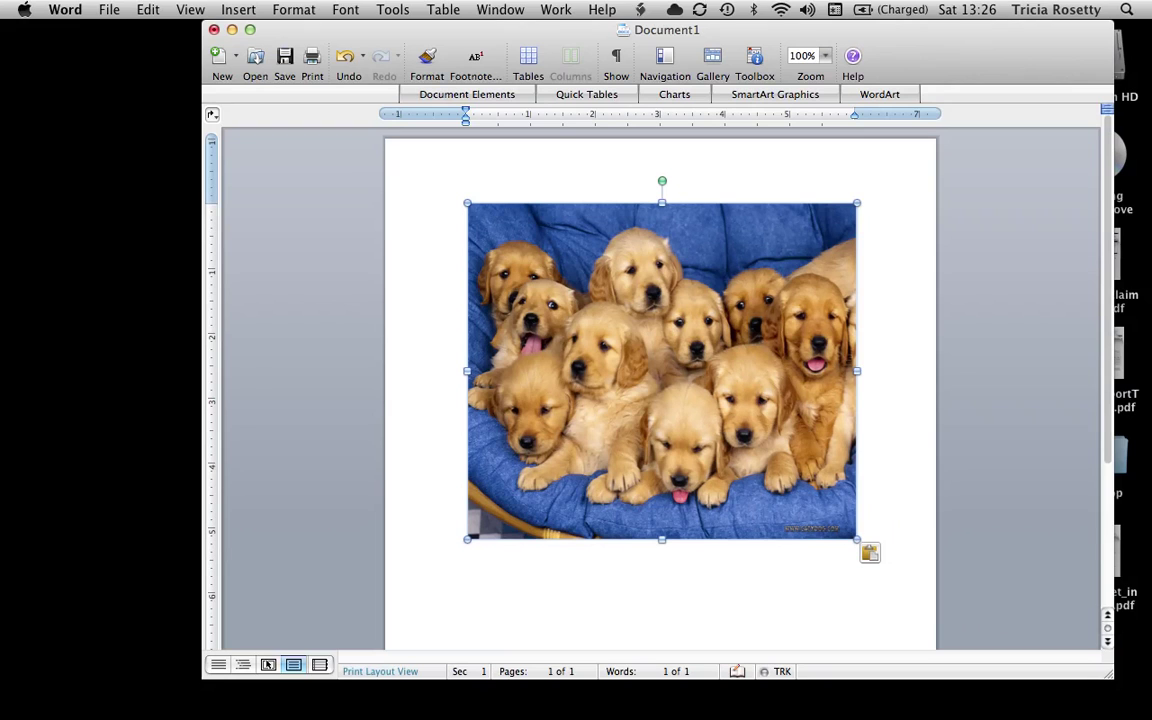
{"action": "left_click_drag", "start_coordinate": [784, 391], "coordinate": [784, 397]}
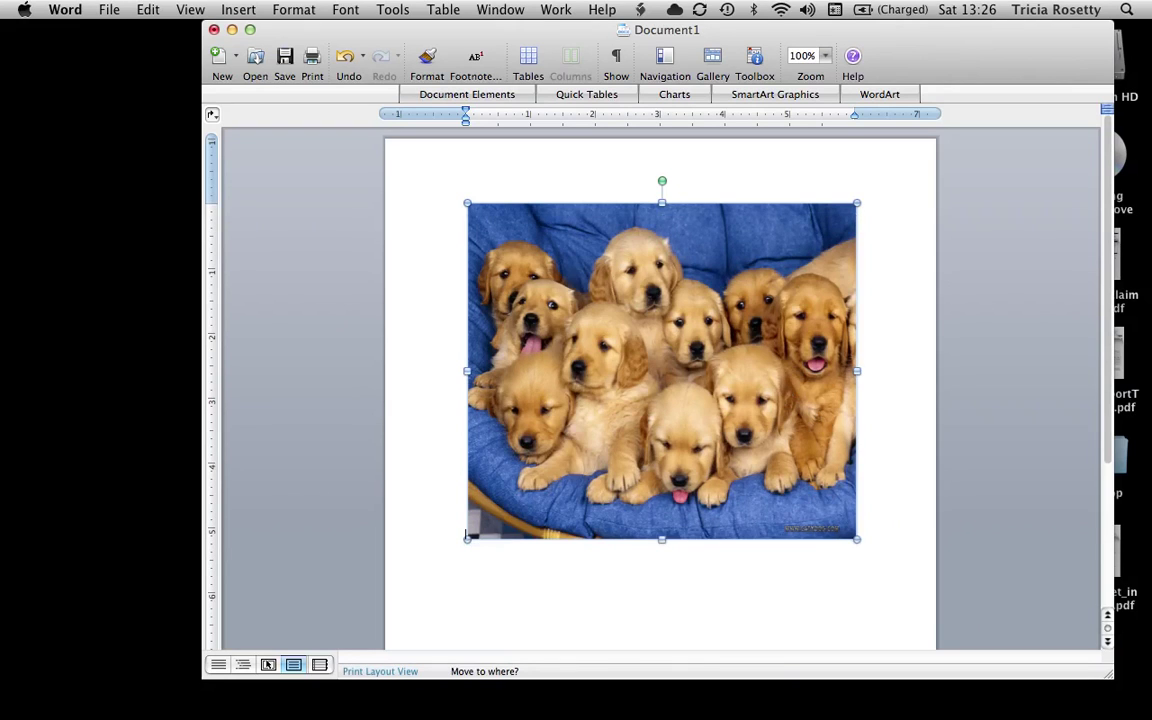
Step: Examine the Text Wrapping options offered for the puppy picture, including Top and Bottom and Square
{"action": "right_click", "coordinate": [741, 362]}
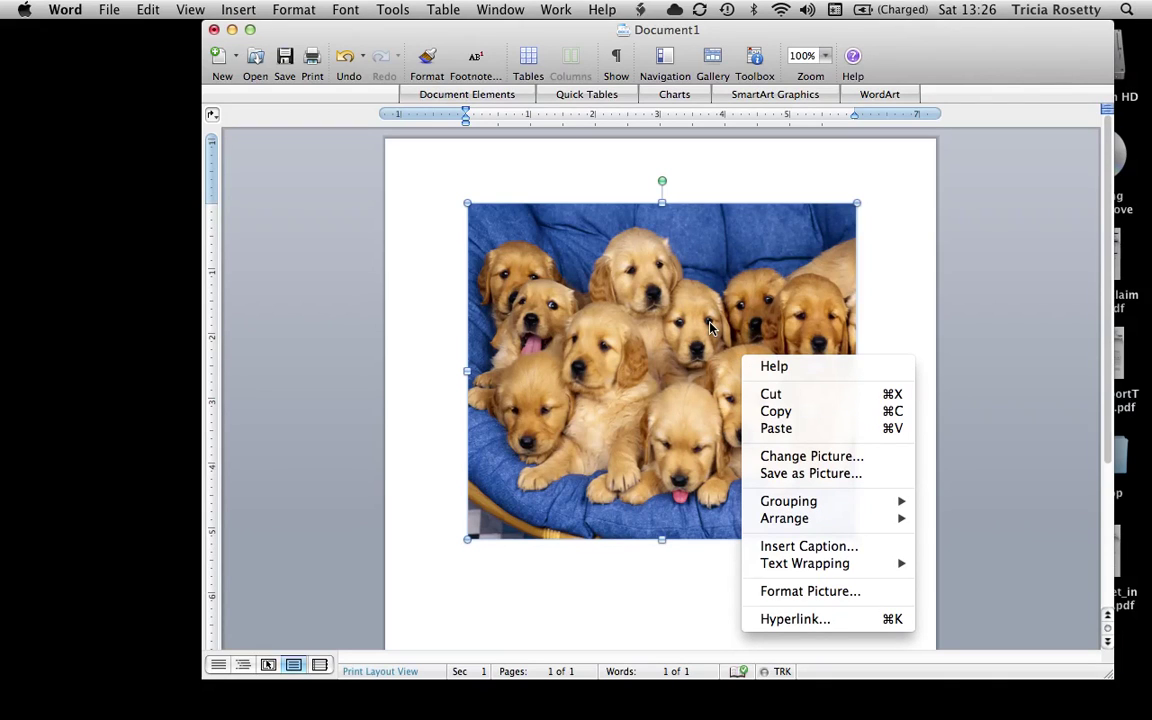
{"action": "mouse_move", "coordinate": [825, 566]}
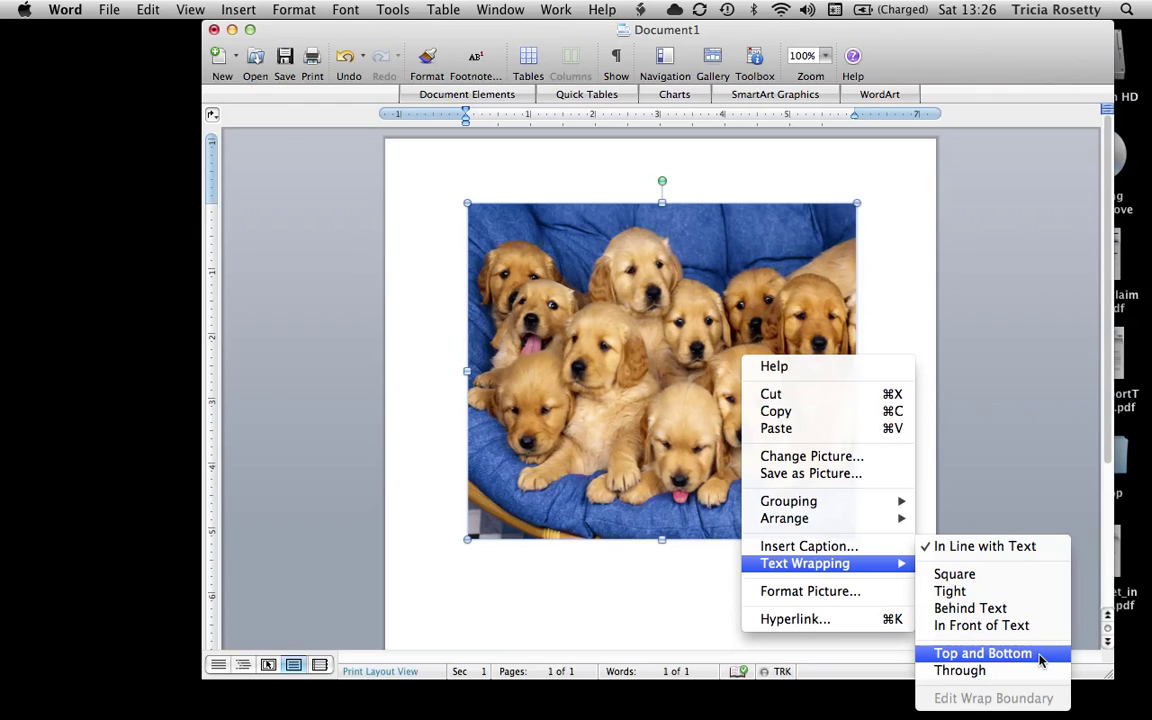
{"action": "left_click", "coordinate": [1035, 582]}
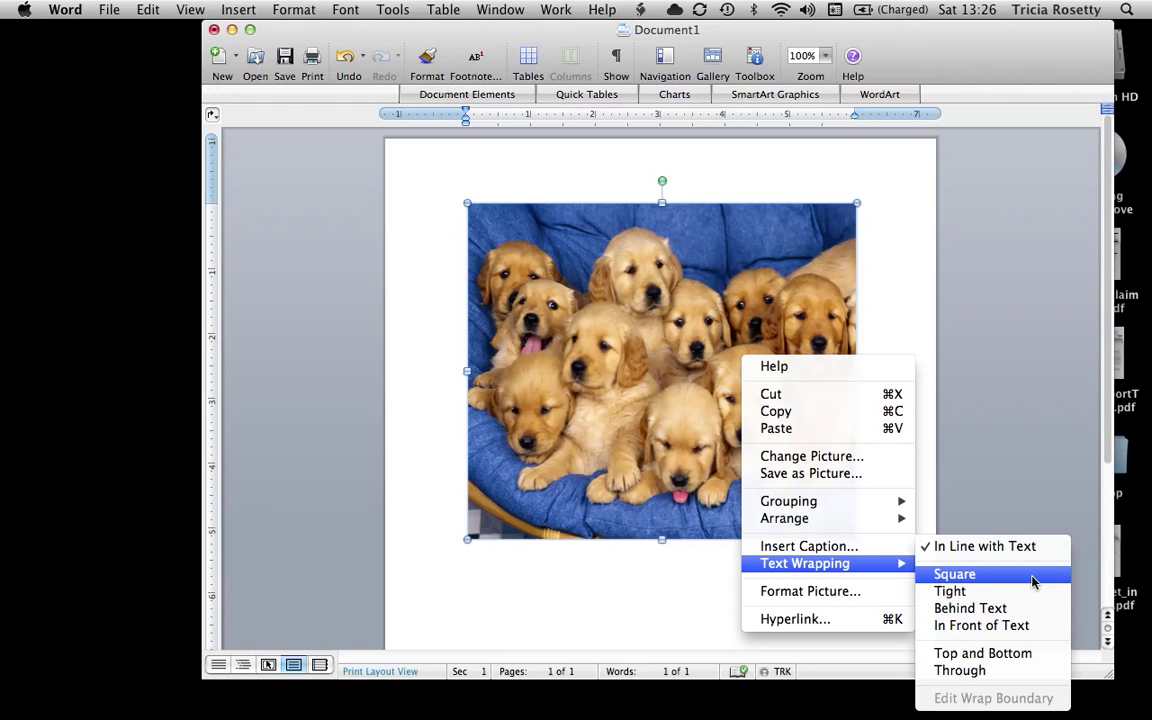
Step: Add an empty line above the picture and write "I'm going to add some questions here." below it
{"action": "left_click", "coordinate": [512, 196]}
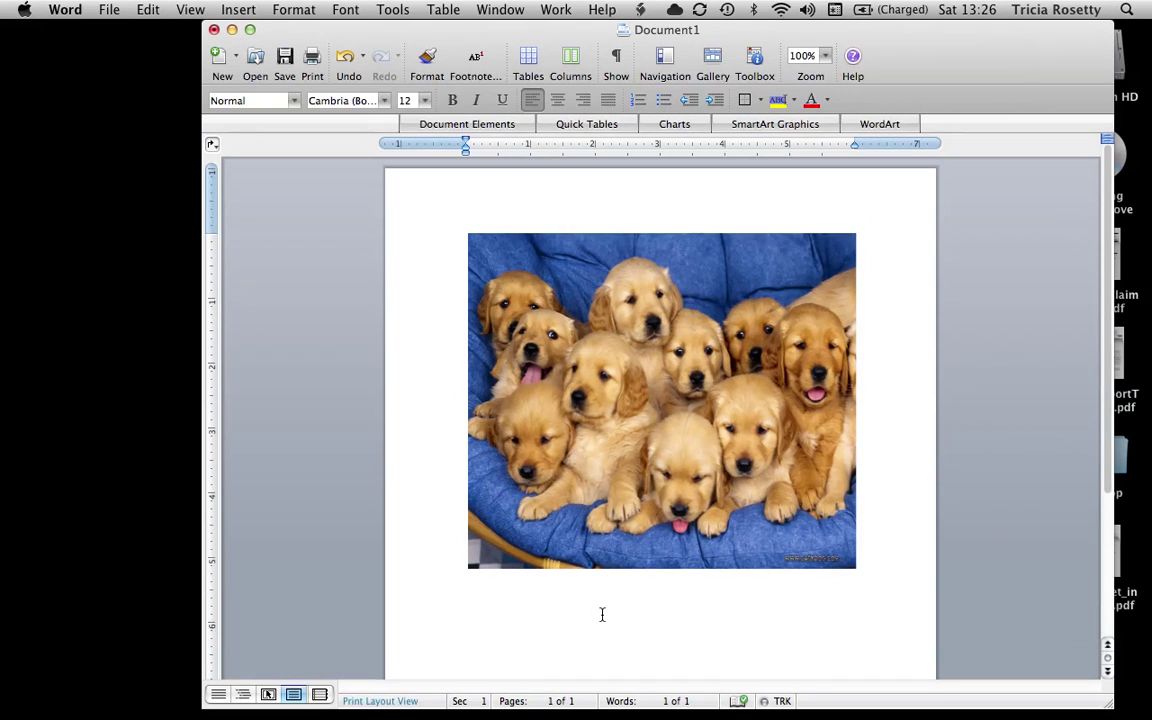
{"action": "key", "text": "Return"}
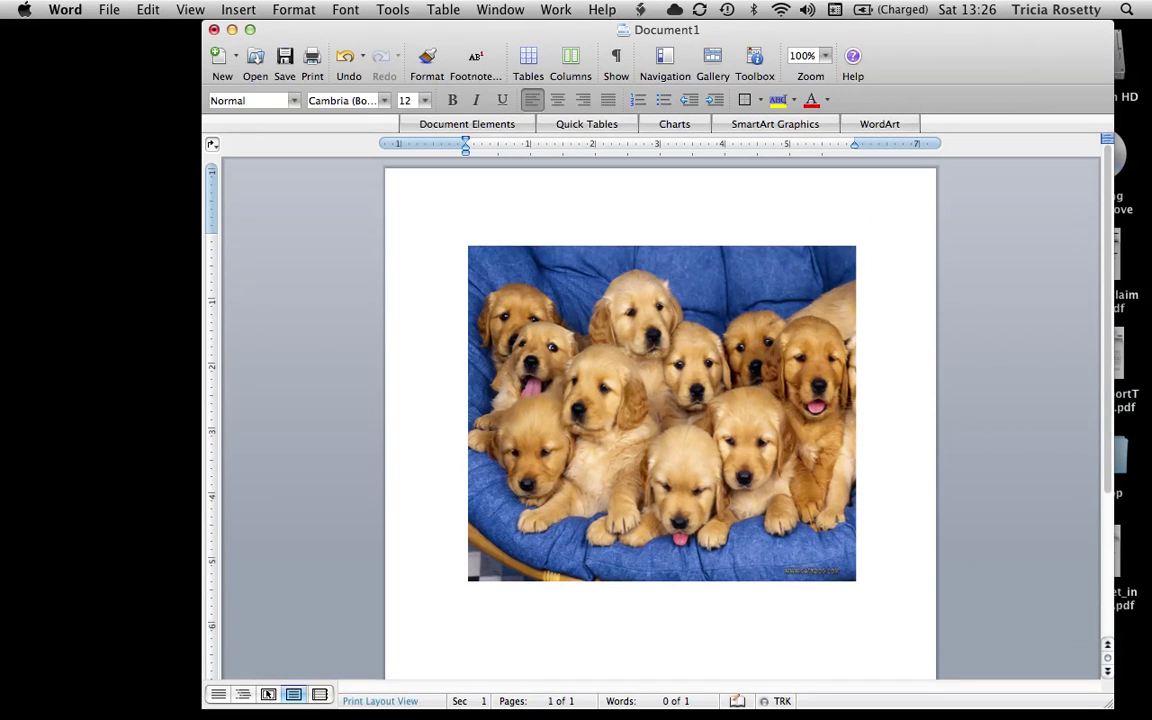
{"action": "key", "text": "Left"}
{"action": "key", "text": "Right"}
{"action": "key", "text": "Return"}
{"action": "type", "text": "I'm going to add some q"}
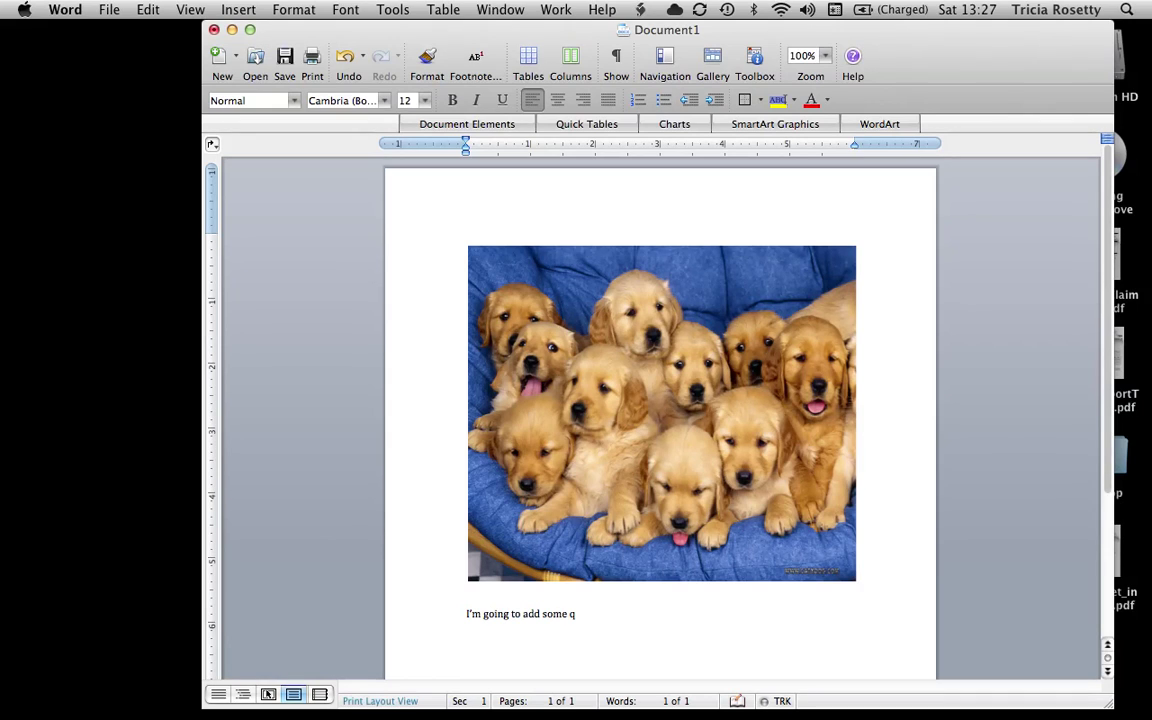
{"action": "type", "text": "uestions here."}
{"action": "key", "text": "Return"}
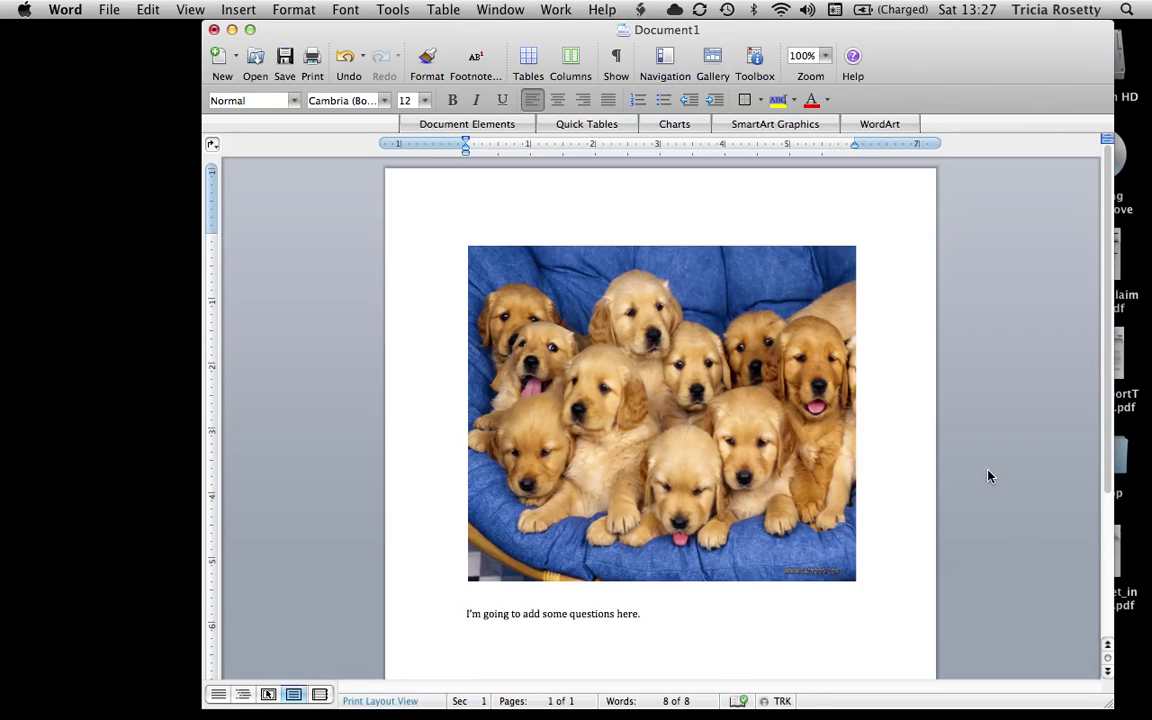
Step: Insert three blank lines between the puppy picture and the sentence below it
{"action": "left_click", "coordinate": [440, 456]}
{"action": "key", "text": "Return"}
{"action": "key", "text": "Return"}
{"action": "key", "text": "Return"}
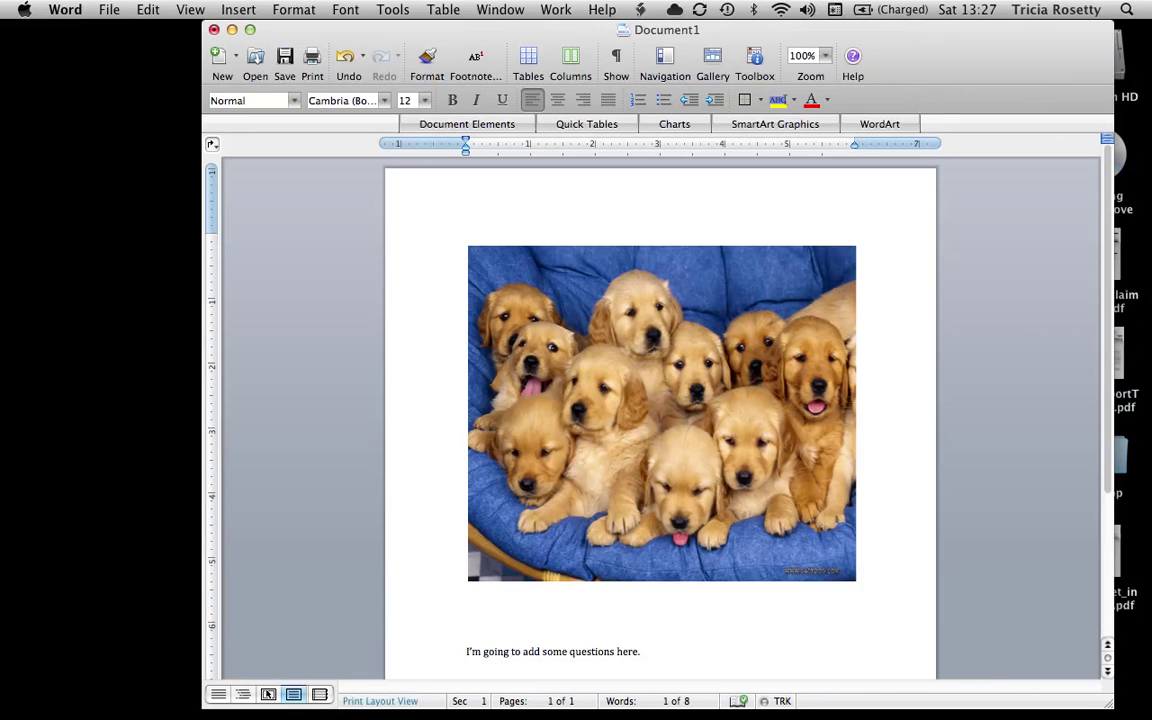
Step: Insert a page break directly before the sentence "I'm going to add some questions here."
{"action": "left_click", "coordinate": [242, 9]}
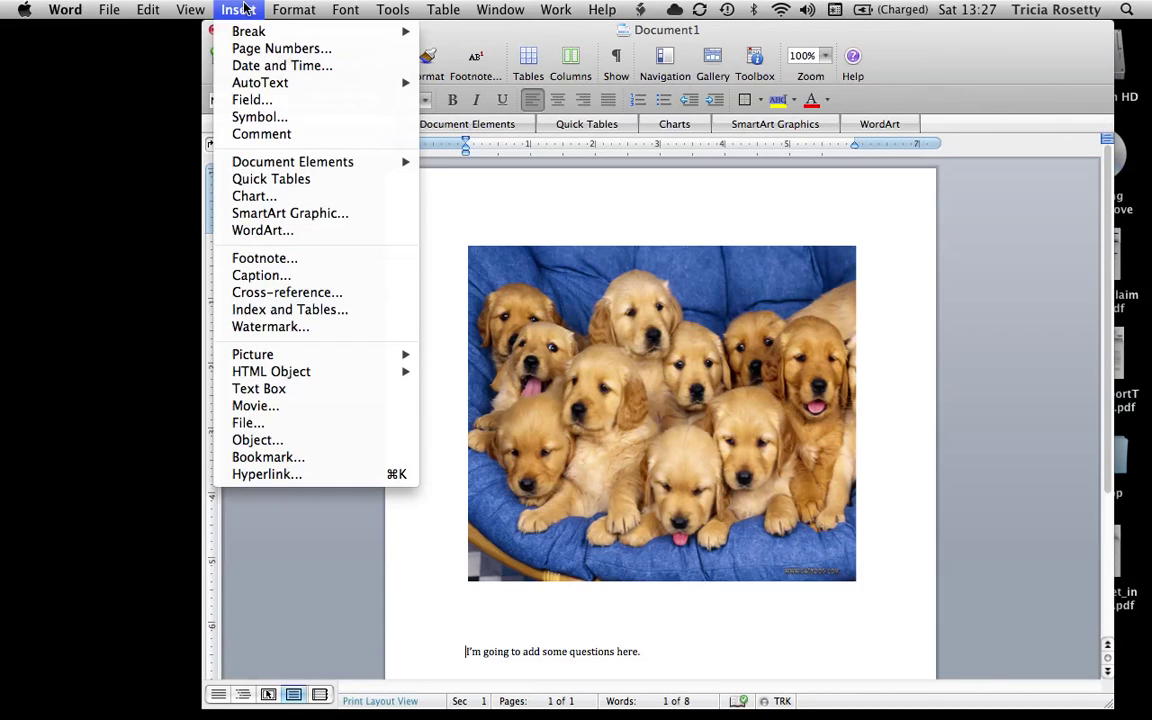
{"action": "left_click", "coordinate": [243, 9]}
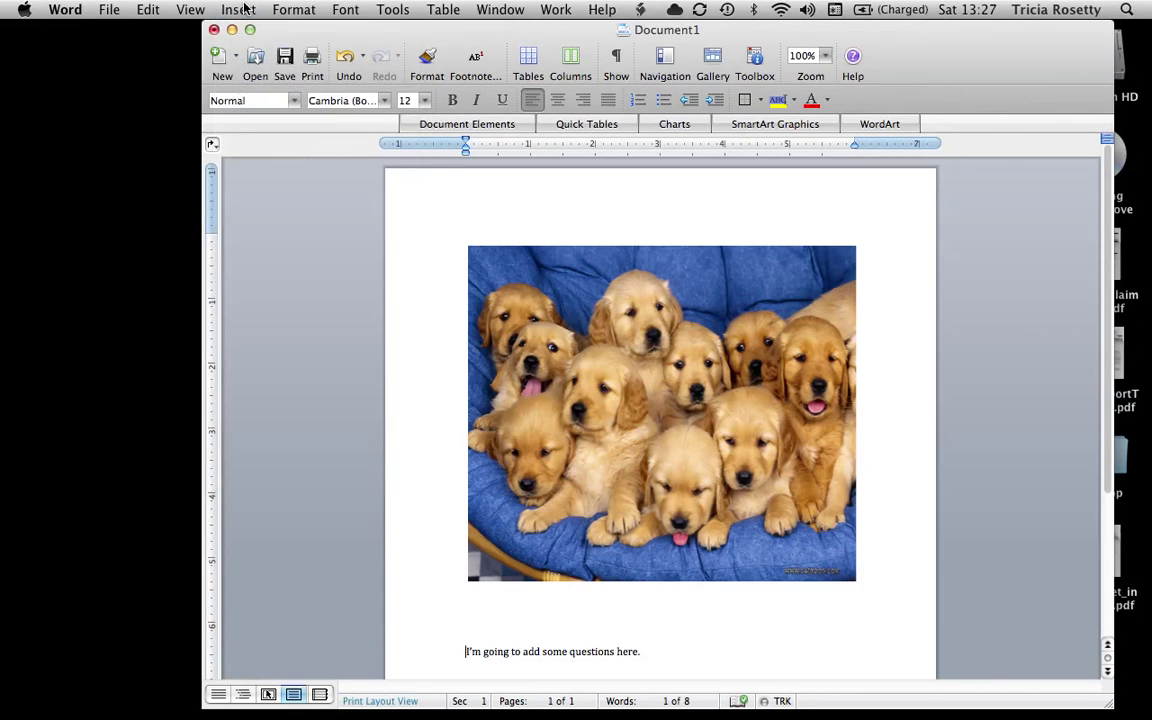
{"action": "left_click", "coordinate": [462, 651]}
{"action": "left_click", "coordinate": [245, 9]}
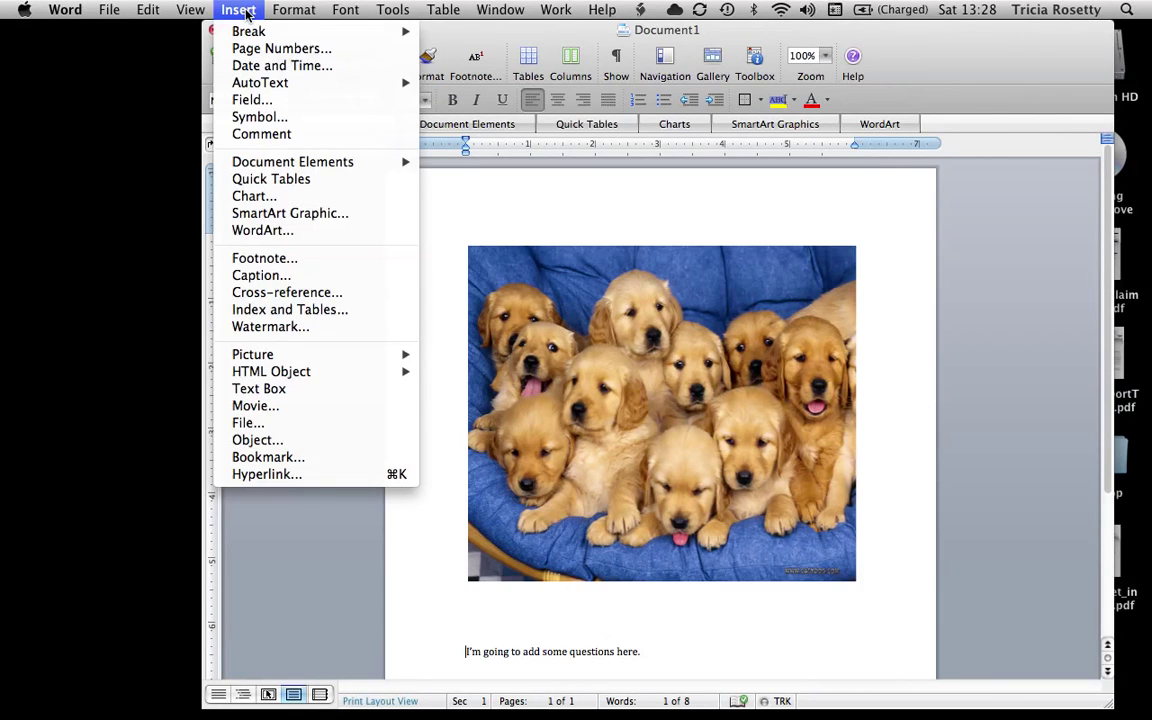
{"action": "mouse_move", "coordinate": [245, 31]}
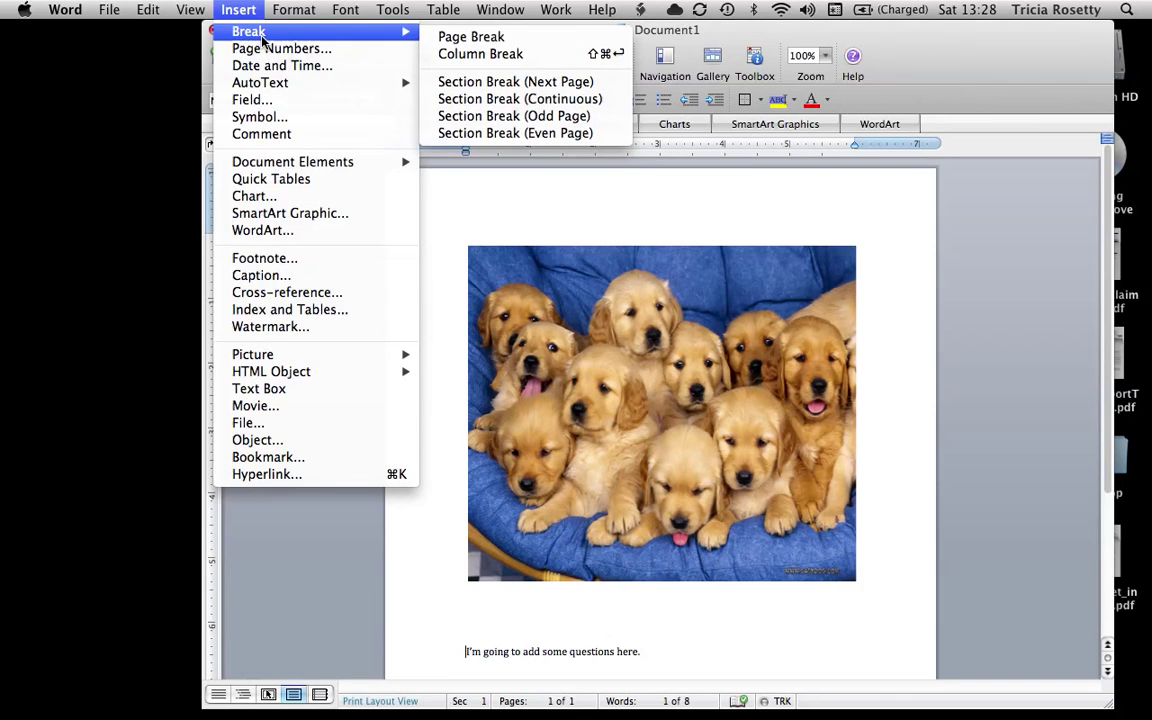
{"action": "left_click", "coordinate": [505, 38]}
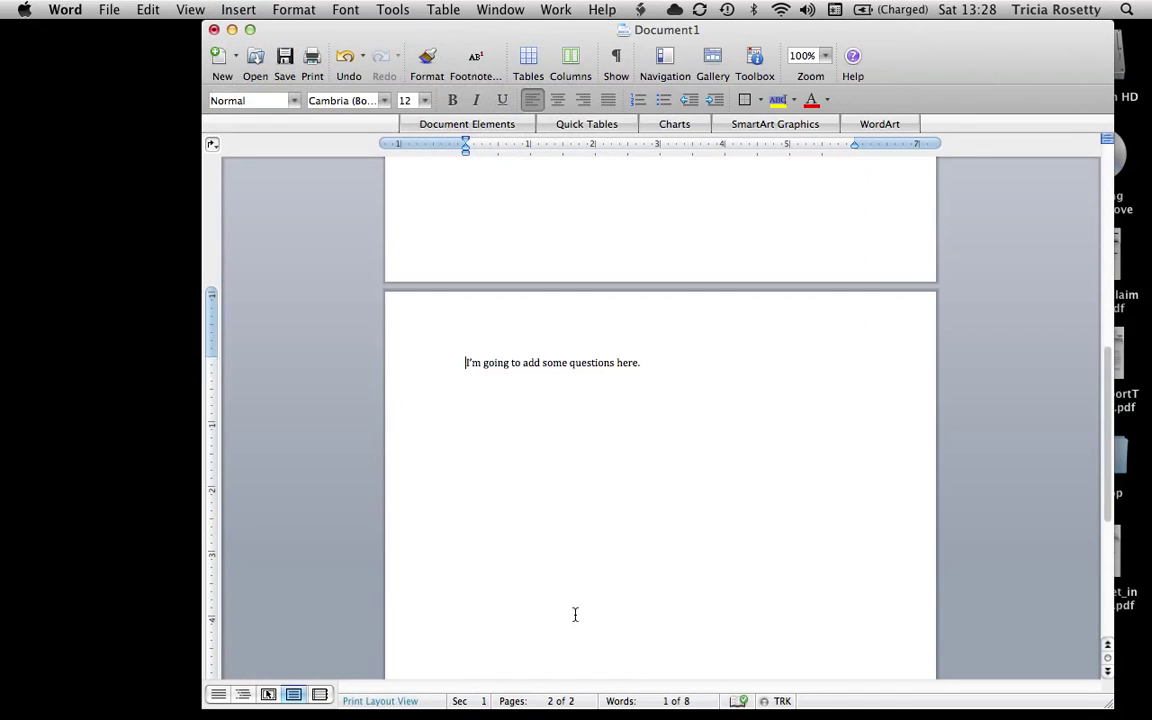
Step: Write "Keep adding information here.", "More information" and "More" below the sentence on the second page, followed by blank lines
{"action": "type", "text": "Keep adding information here."}
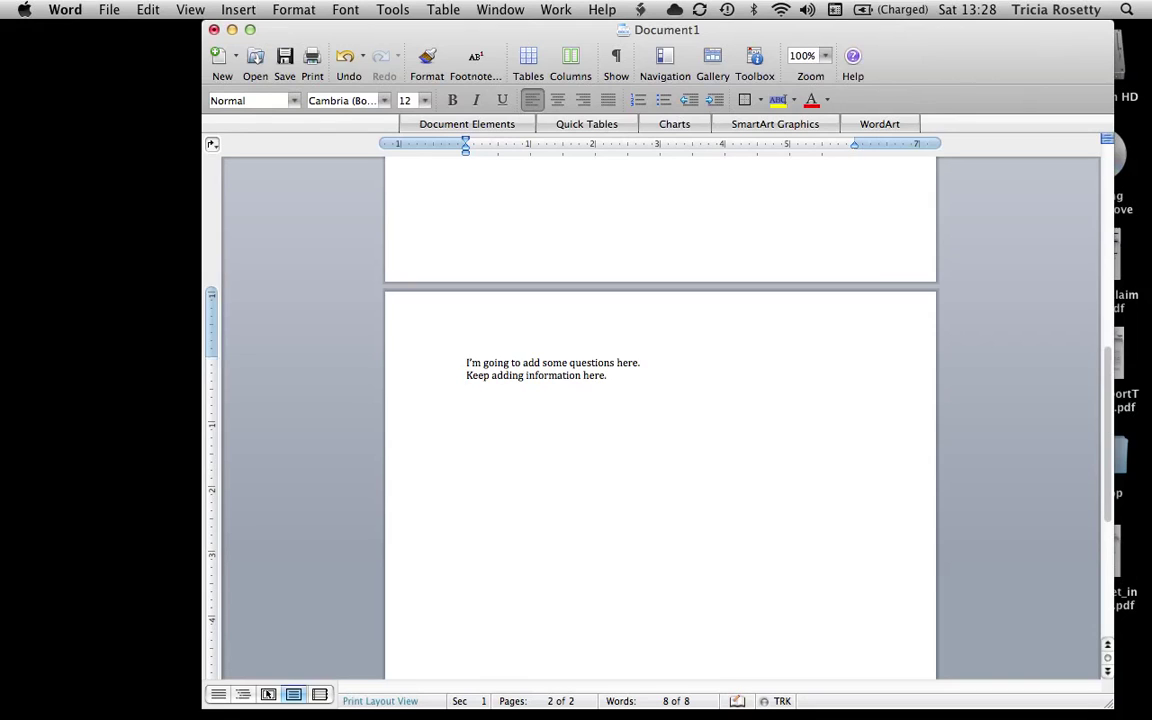
{"action": "key", "text": "Return"}
{"action": "key", "text": "Return"}
{"action": "type", "text": "More information"}
{"action": "key", "text": "Return"}
{"action": "type", "text": "more"}
{"action": "key", "text": "Return"}
{"action": "key", "text": "Return"}
{"action": "key", "text": "Return"}
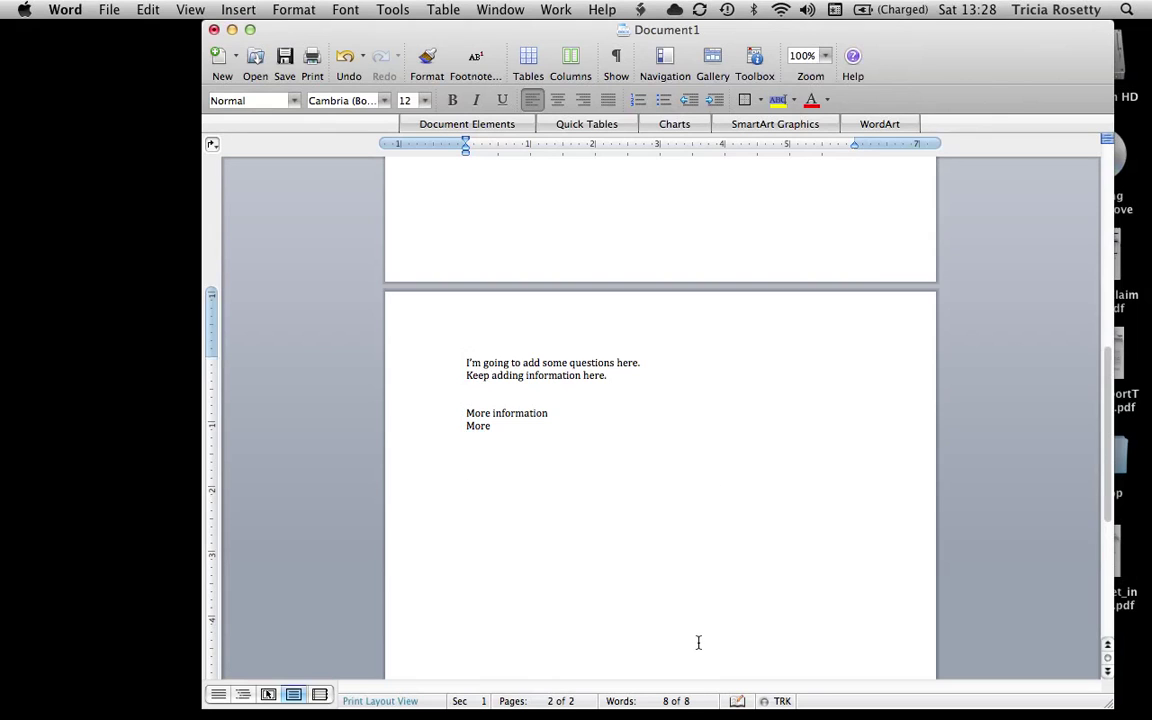
Step: Insert a page break after the blank lines that follow "More" on the second page
{"action": "scroll", "coordinate": [698, 642], "scroll_direction": "up", "scroll_amount": 4}
{"action": "scroll", "coordinate": [698, 642], "scroll_direction": "down", "scroll_amount": 4}
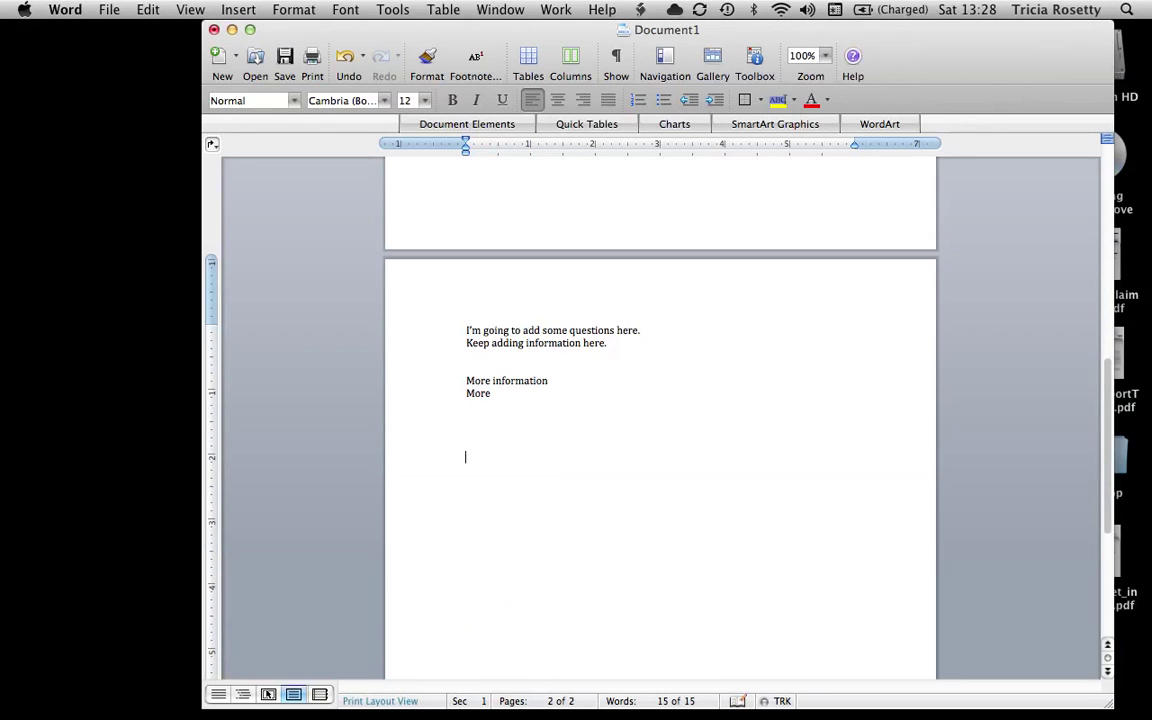
{"action": "left_click", "coordinate": [241, 11]}
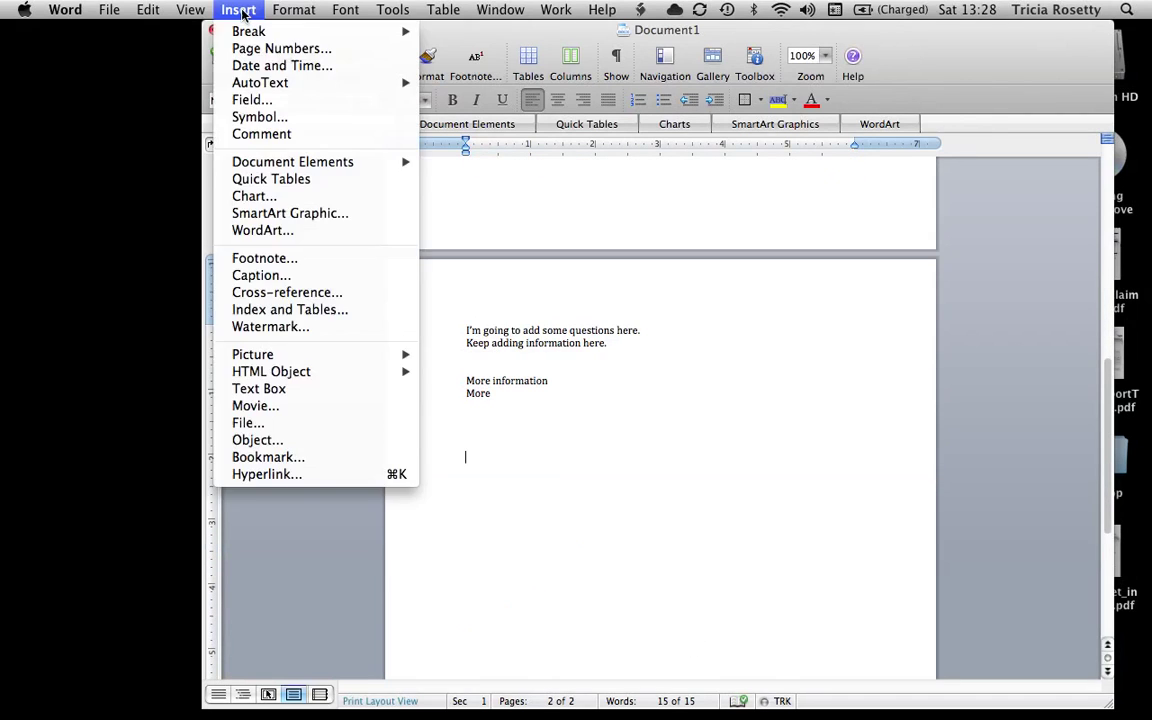
{"action": "mouse_move", "coordinate": [262, 31]}
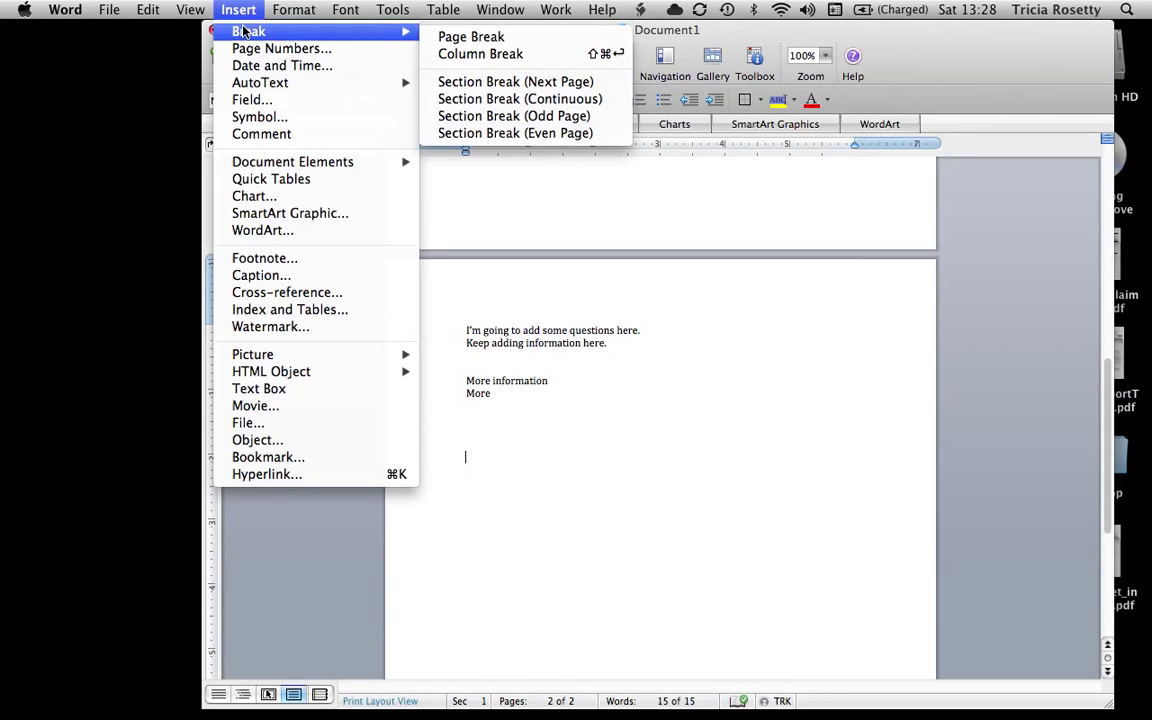
{"action": "left_click", "coordinate": [501, 37]}
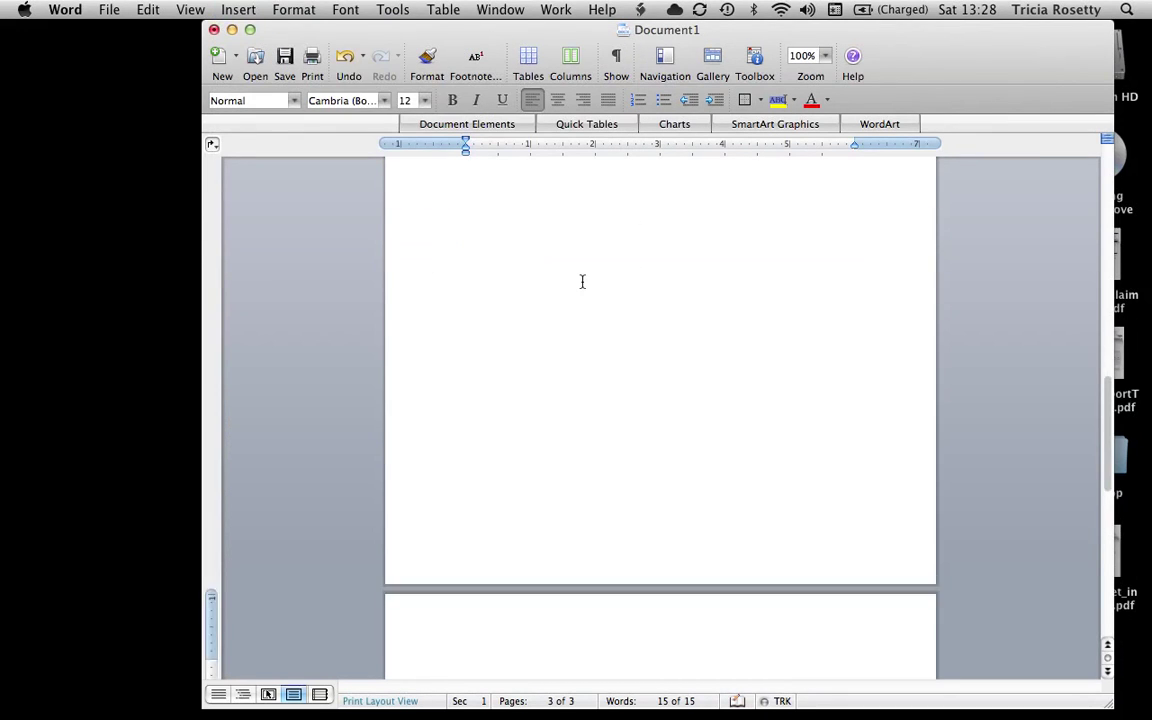
{"action": "scroll", "coordinate": [582, 281], "scroll_direction": "down", "scroll_amount": 5}
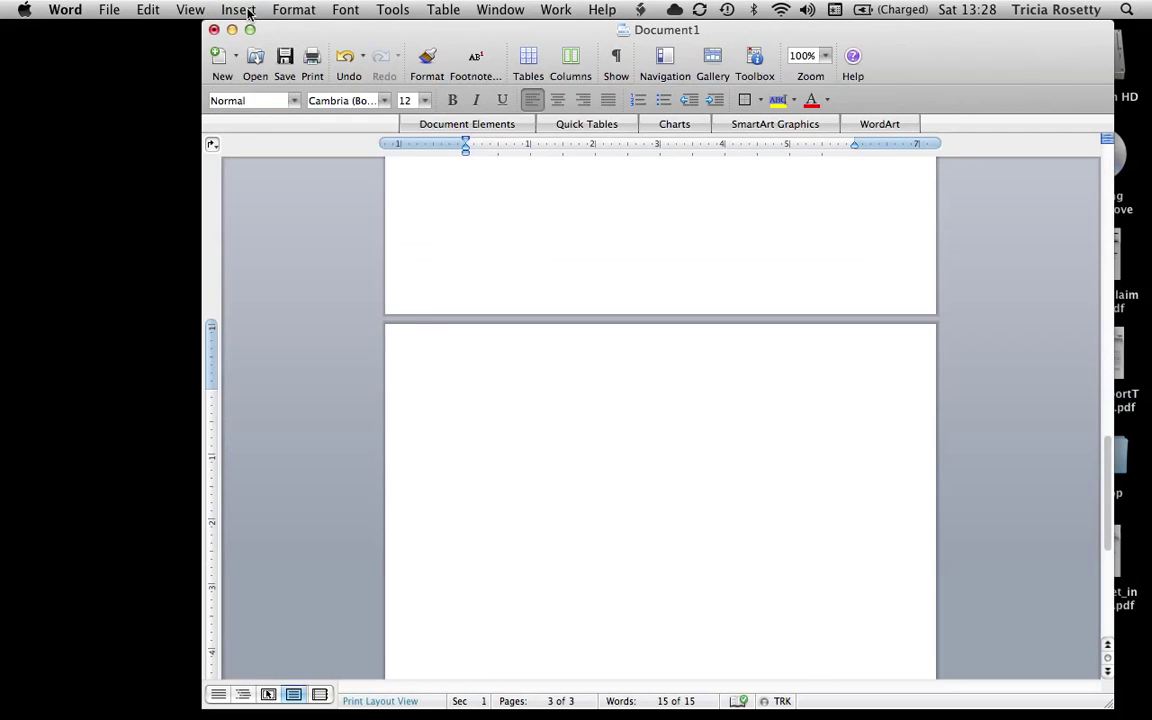
Step: Insert the picture file golden-retriever-puppies.jpg from the Desktop on the third page
{"action": "left_click", "coordinate": [245, 10]}
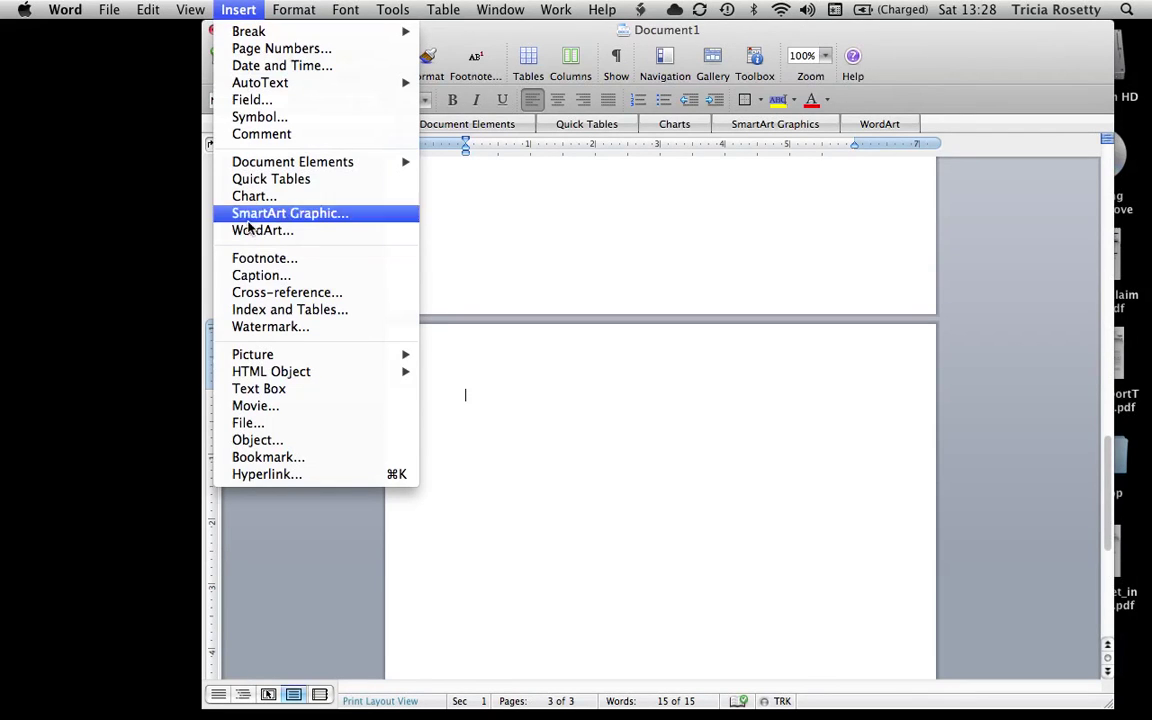
{"action": "mouse_move", "coordinate": [256, 362]}
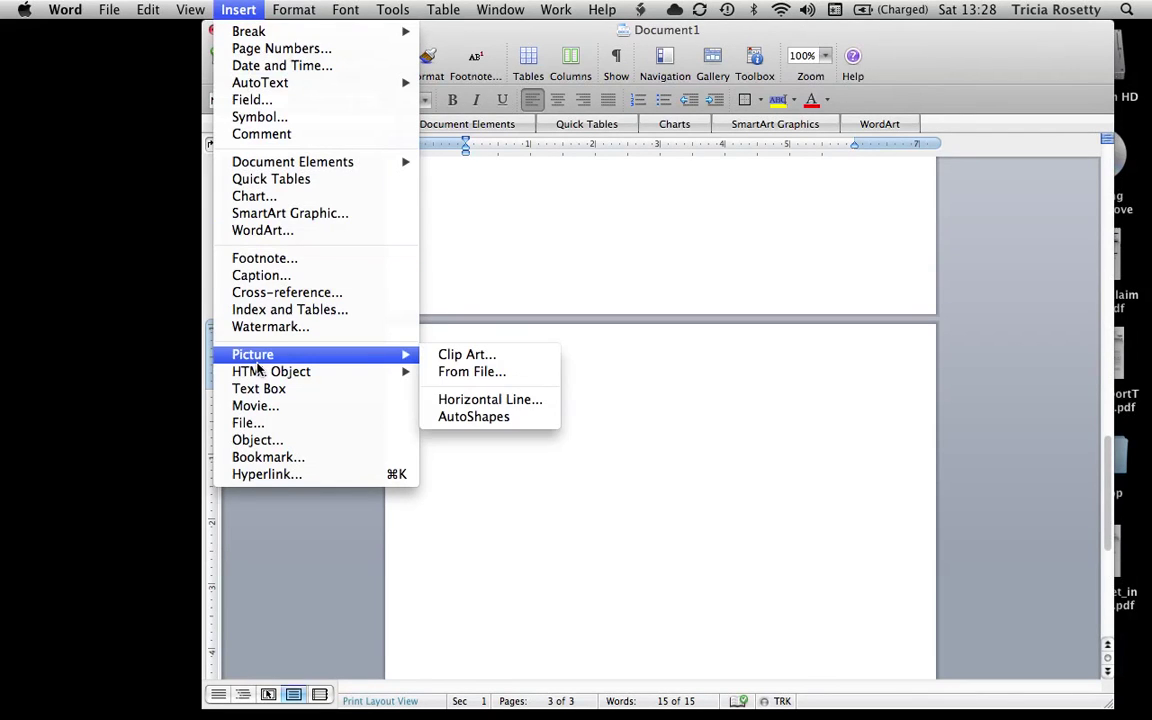
{"action": "left_click", "coordinate": [472, 372]}
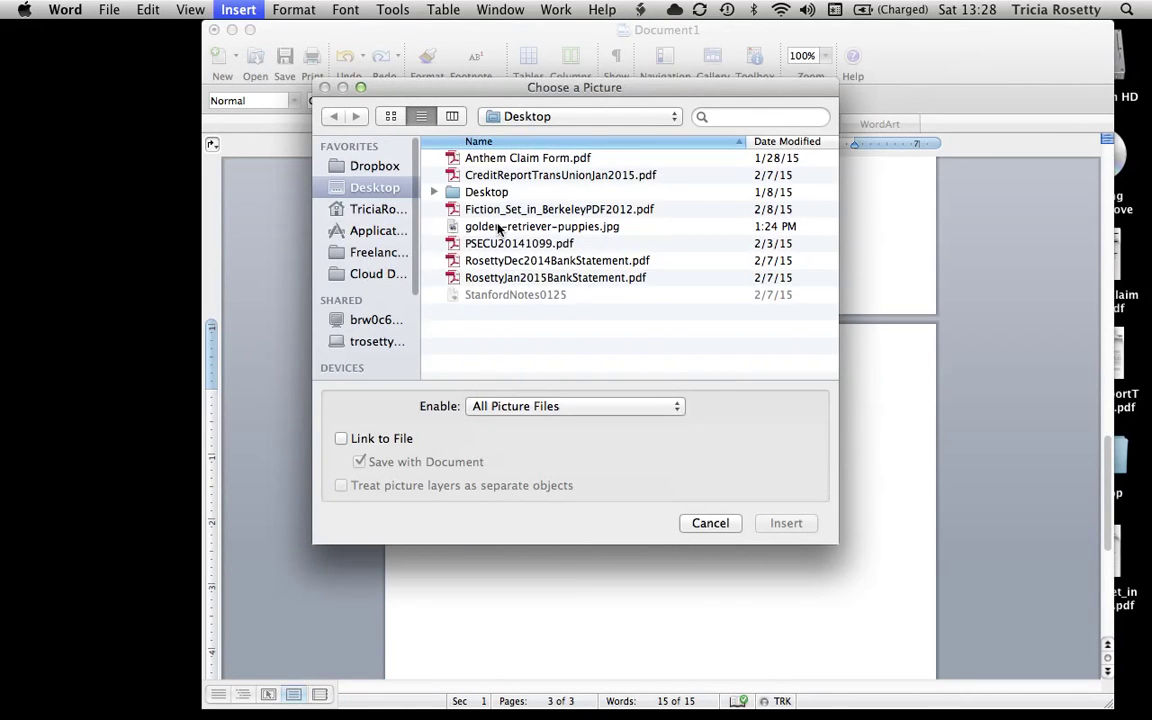
{"action": "left_click", "coordinate": [498, 227]}
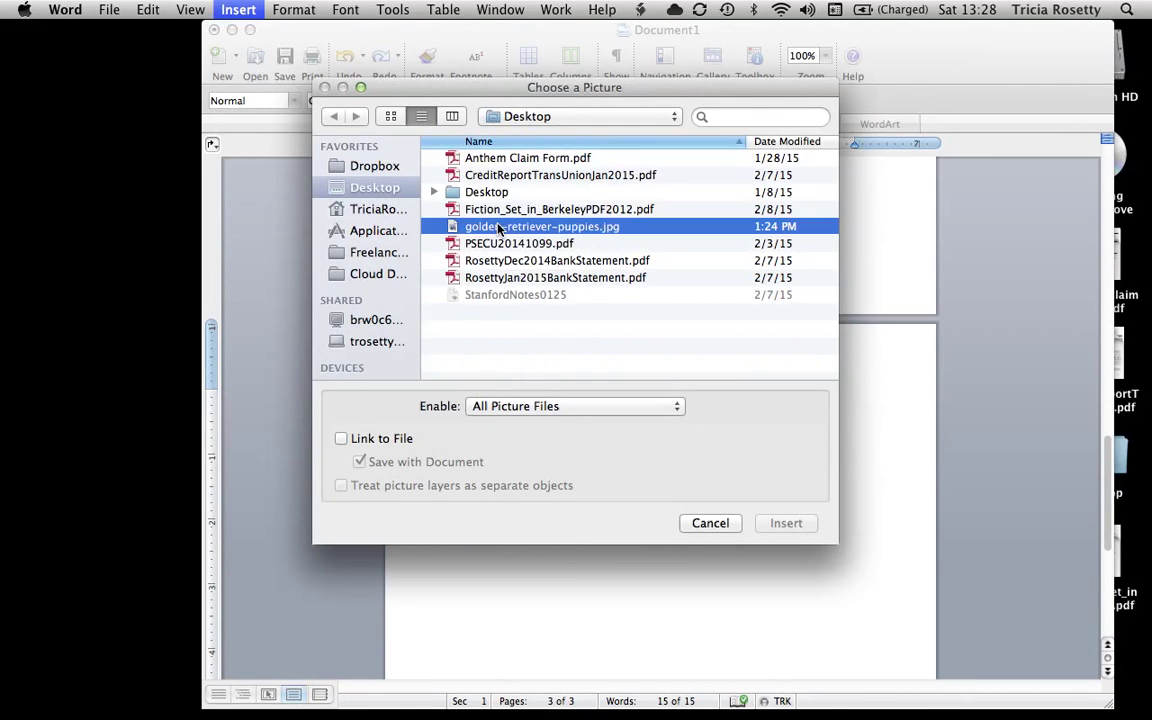
{"action": "left_click", "coordinate": [786, 523]}
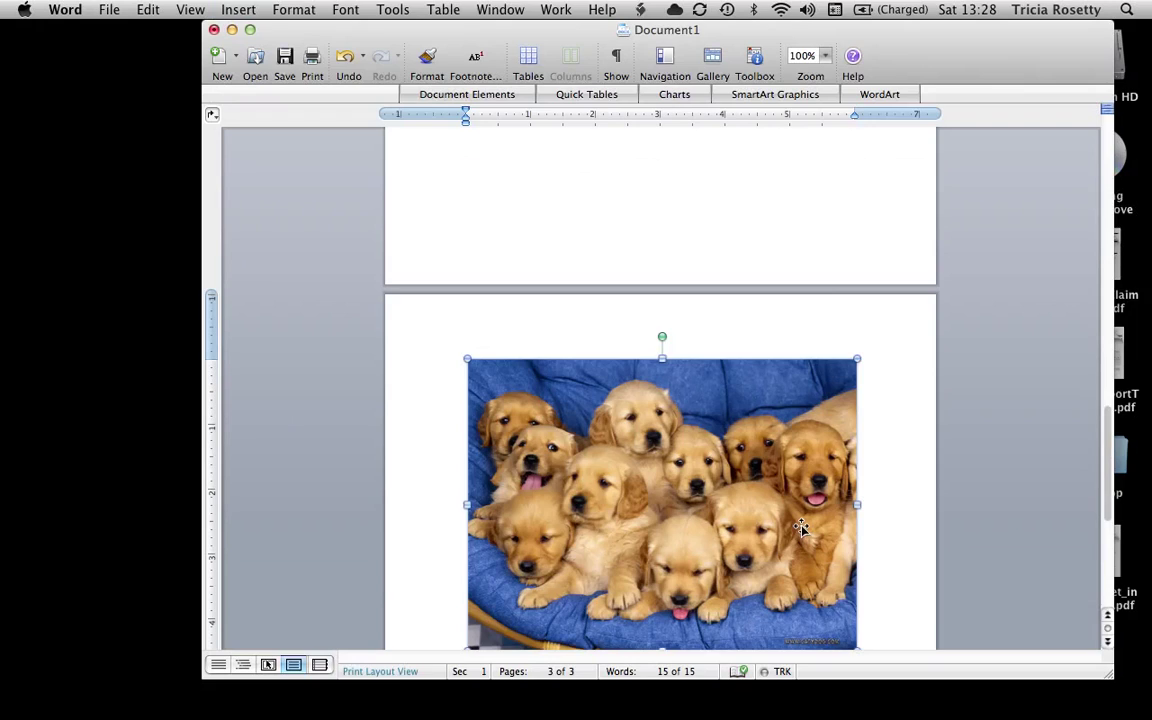
Step: Review the document's layout from the picture on the first page through the following pages
{"action": "scroll", "coordinate": [802, 527], "scroll_direction": "up", "scroll_amount": 5}
{"action": "scroll", "coordinate": [802, 527], "scroll_direction": "down", "scroll_amount": 10}
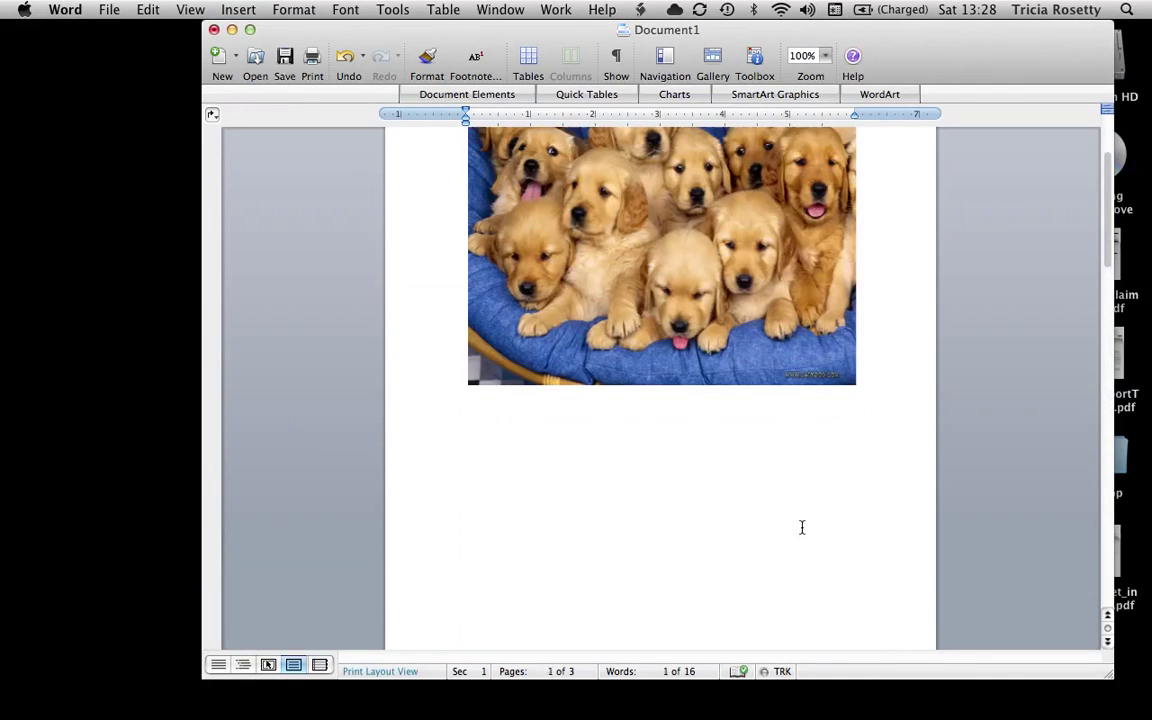
{"action": "scroll", "coordinate": [802, 527], "scroll_direction": "up", "scroll_amount": 2}
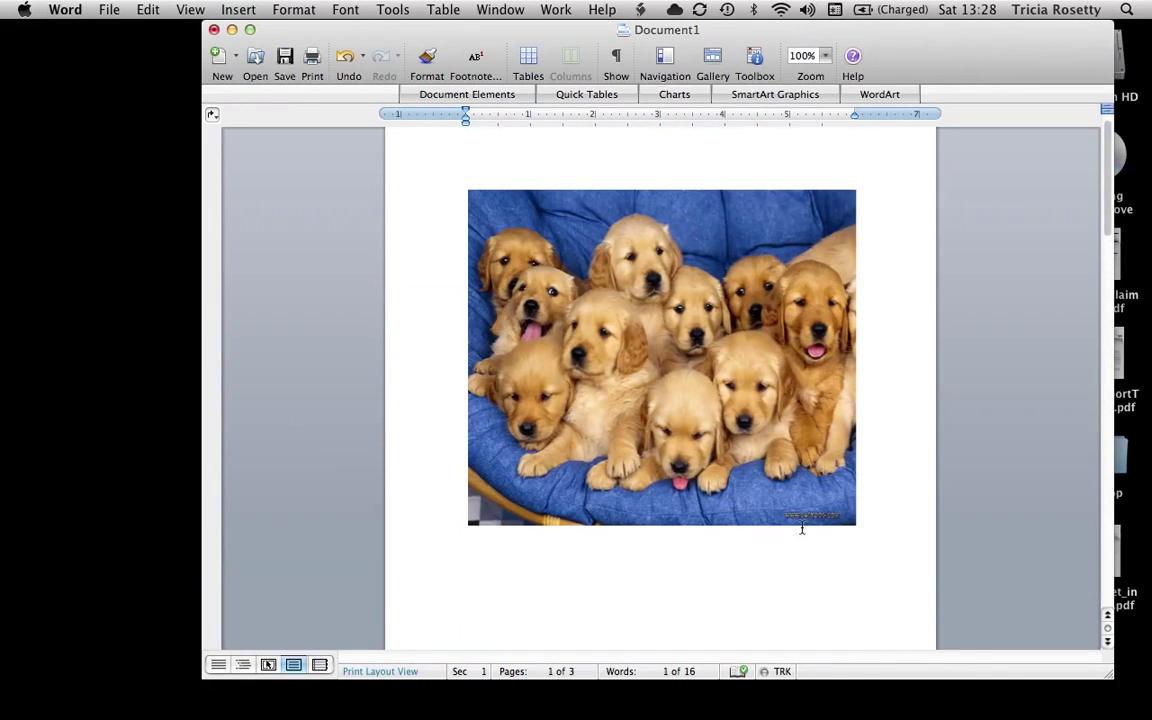
{"action": "scroll", "coordinate": [802, 527], "scroll_direction": "up", "scroll_amount": 6}
{"action": "scroll", "coordinate": [801, 527], "scroll_direction": "down", "scroll_amount": 10}
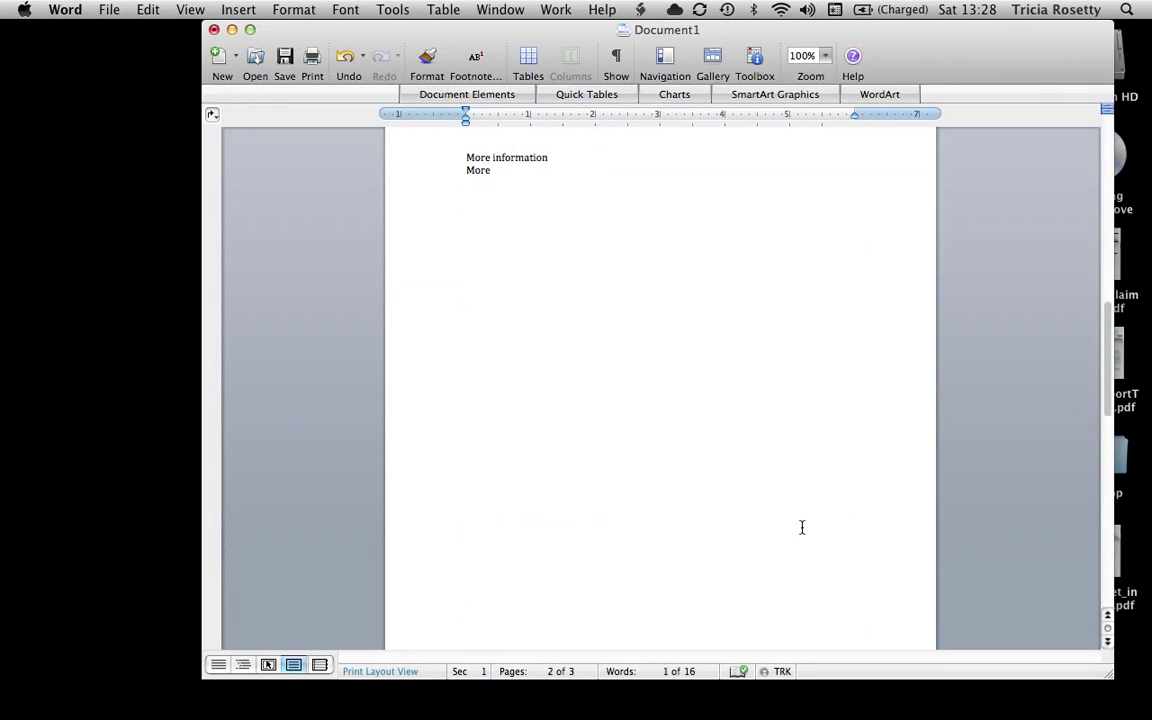
Step: Place the insertion point below "More" on the second page and add several blank lines there
{"action": "scroll", "coordinate": [801, 527], "scroll_direction": "up", "scroll_amount": 1}
{"action": "scroll", "coordinate": [801, 527], "scroll_direction": "up", "scroll_amount": 5}
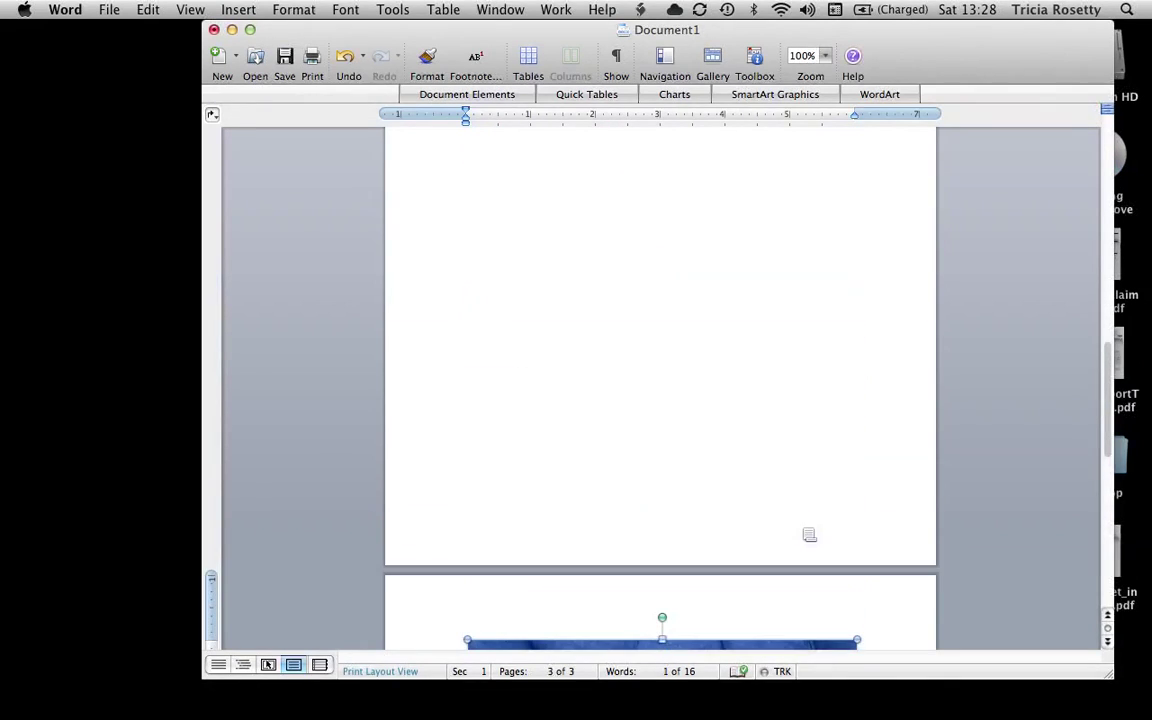
{"action": "left_click", "coordinate": [810, 532]}
{"action": "scroll", "coordinate": [660, 420], "scroll_direction": "down", "scroll_amount": 3}
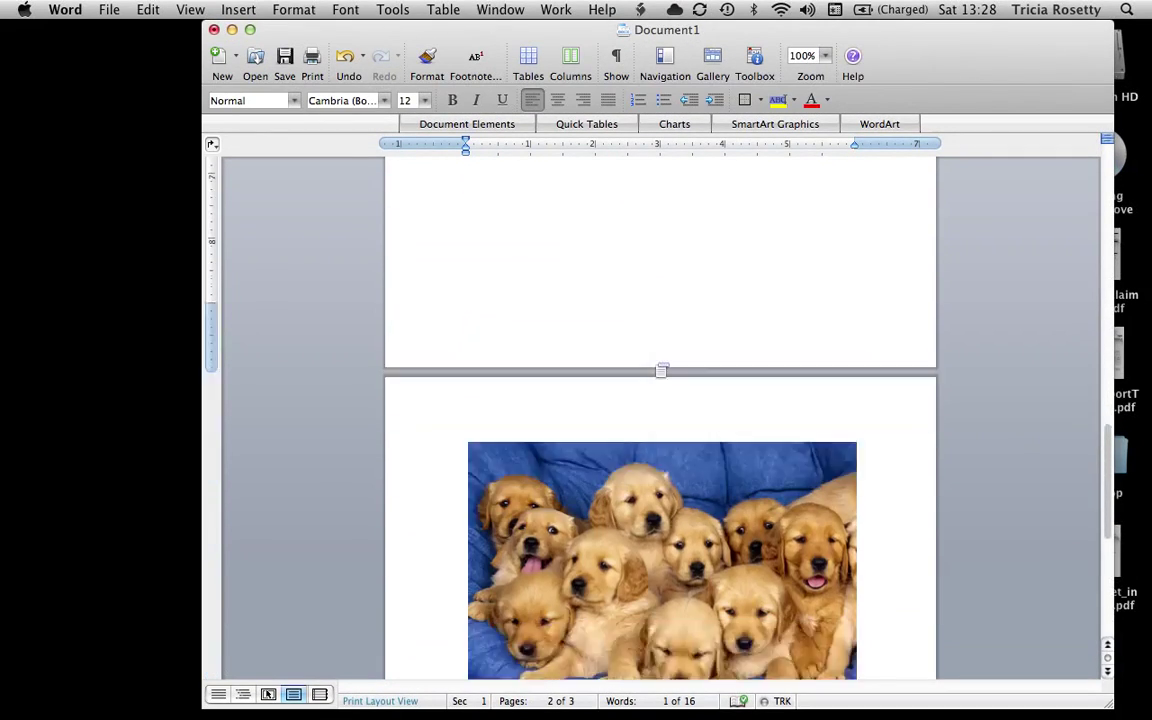
{"action": "key", "text": "Delete"}
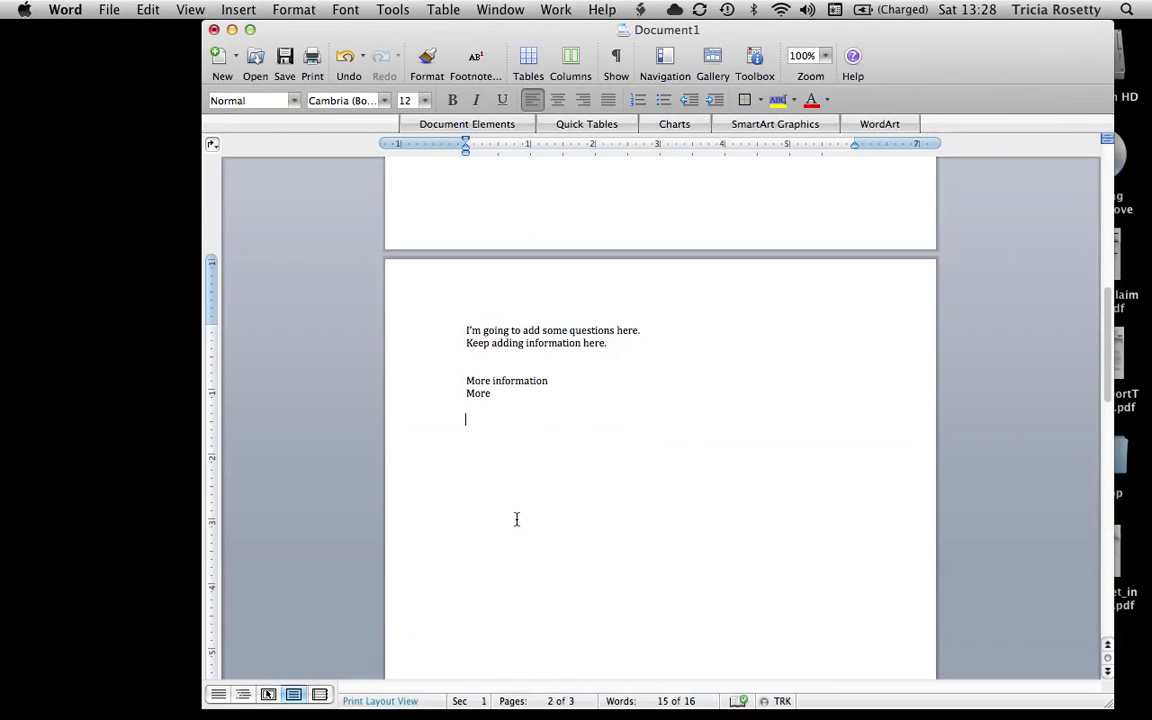
{"action": "key", "text": "Return"}
{"action": "key", "text": "Return"}
{"action": "key", "text": "Return"}
{"action": "scroll", "coordinate": [530, 466], "scroll_direction": "up", "scroll_amount": 1}
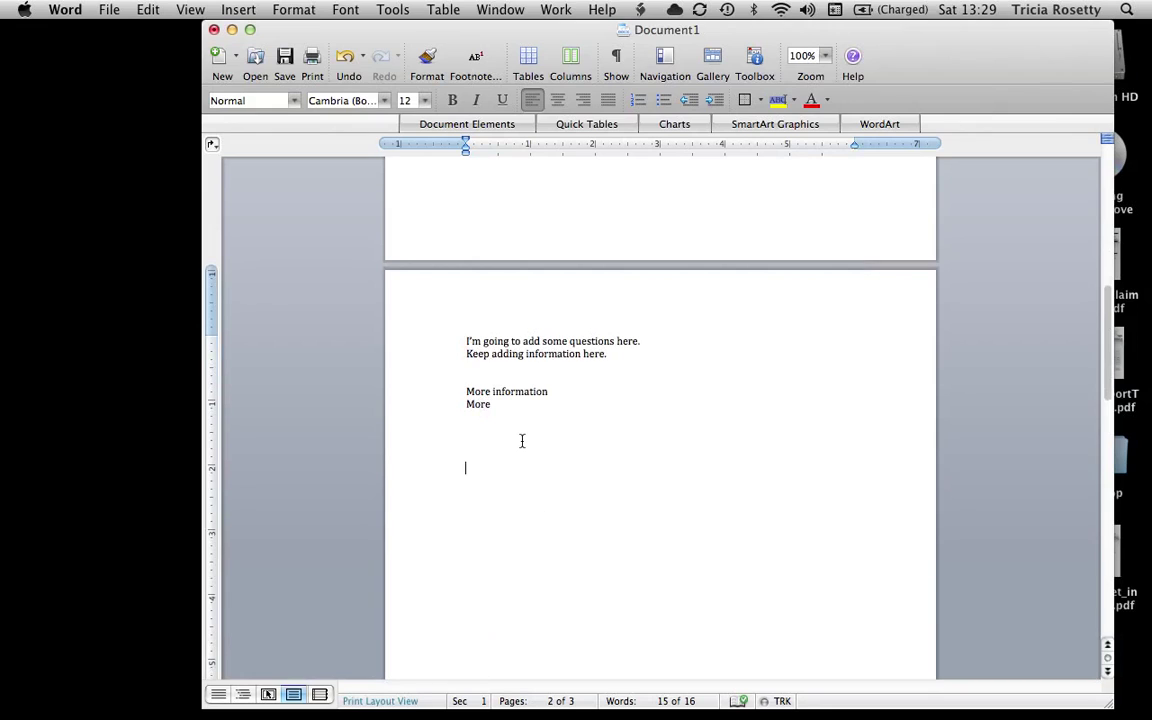
{"action": "scroll", "coordinate": [521, 440], "scroll_direction": "down", "scroll_amount": 4}
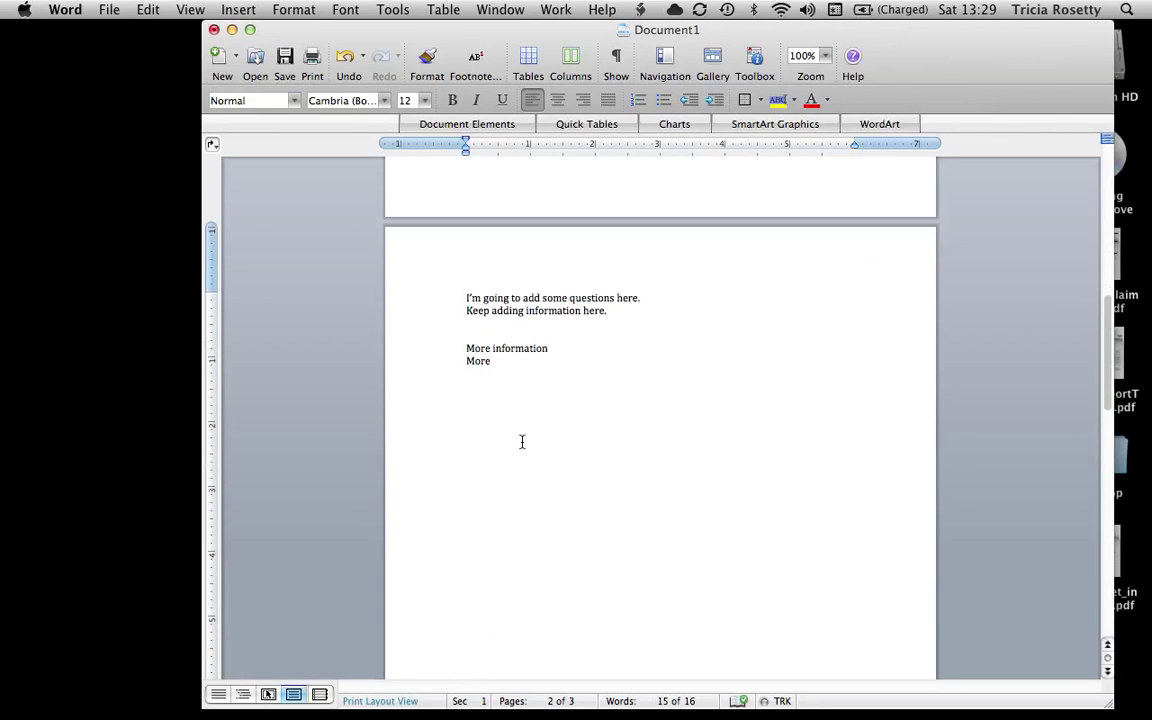
Step: Write the filler lines "Fdlkfjd;lkfn;lakn;lasdknf", "Dfa;lkjndf" and "Dfndkfld" below "More" on the second page, separated by blank lines
{"action": "type", "text": "tdlkfjd;lkfn;lakn;lasdknf"}
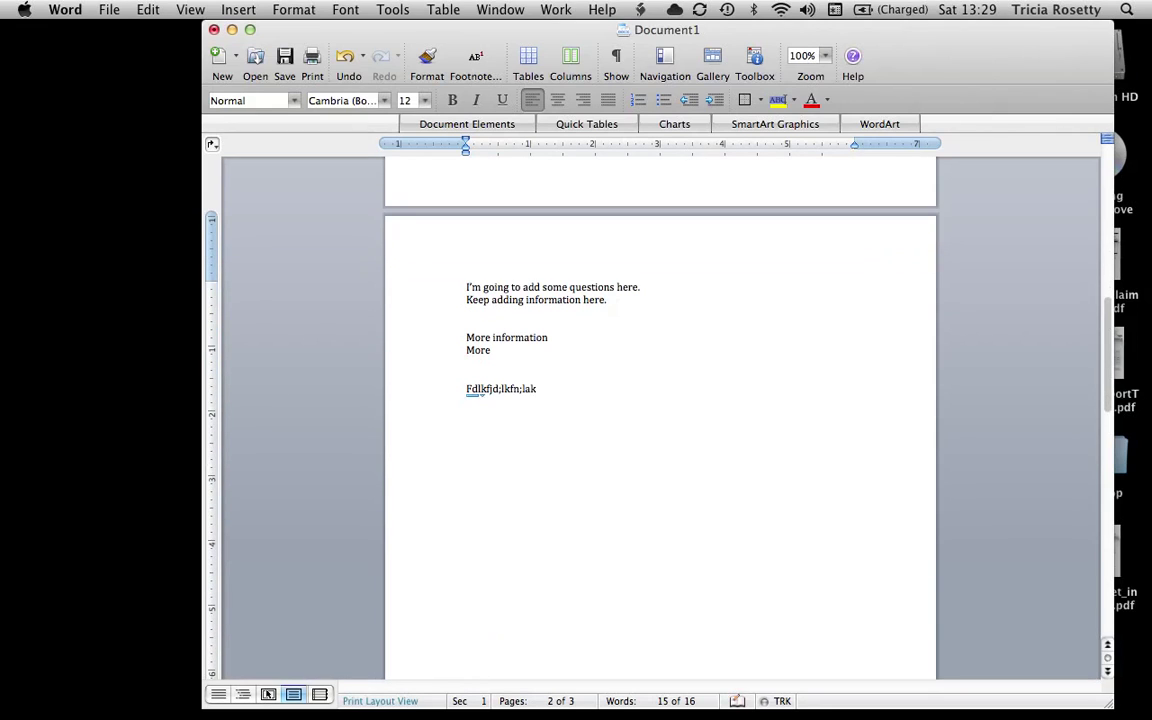
{"action": "key", "text": "Return"}
{"action": "key", "text": "Return"}
{"action": "type", "text": "Dfa;lkjndf"}
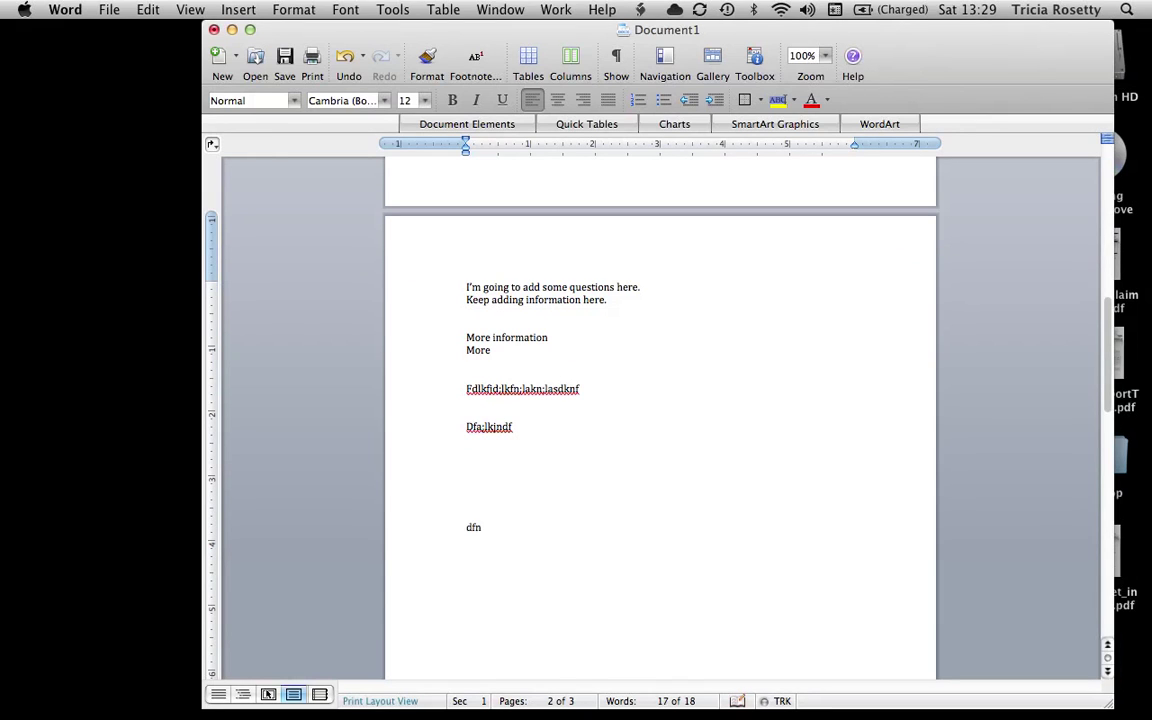
{"action": "scroll", "coordinate": [519, 429], "scroll_direction": "up", "scroll_amount": 2}
{"action": "scroll", "coordinate": [522, 571], "scroll_direction": "down", "scroll_amount": 5}
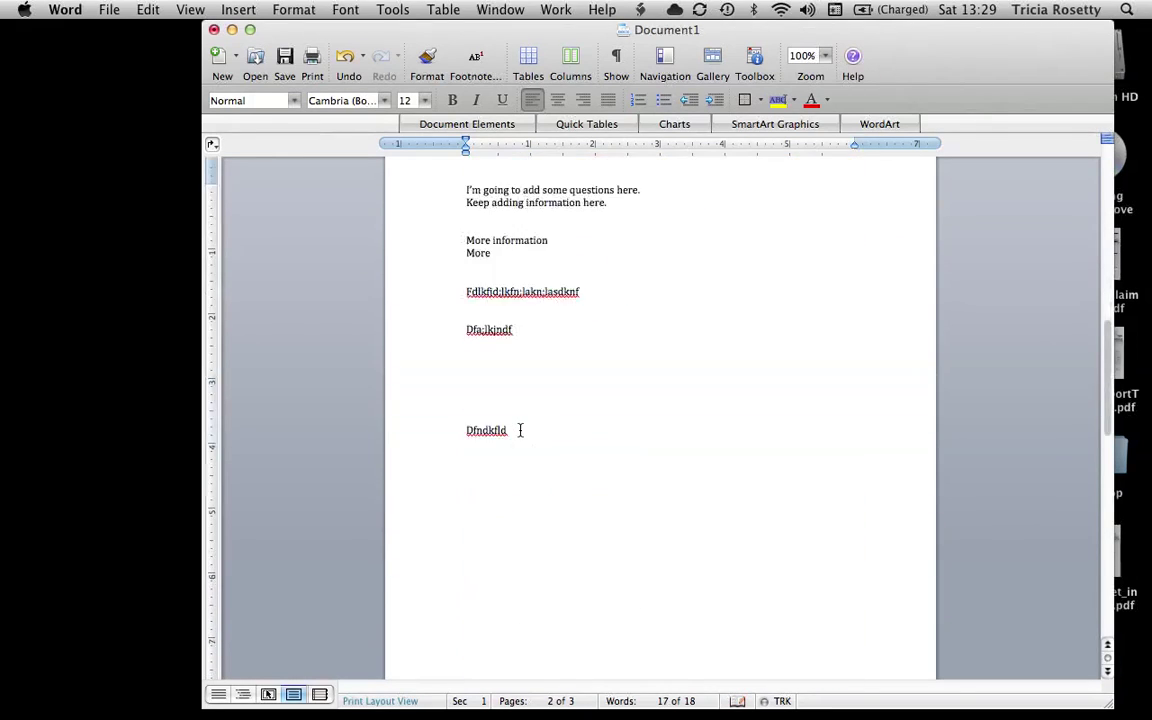
{"action": "scroll", "coordinate": [519, 430], "scroll_direction": "up", "scroll_amount": 3}
{"action": "key", "text": "super+v"}
{"action": "scroll", "coordinate": [519, 429], "scroll_direction": "up", "scroll_amount": 4}
{"action": "scroll", "coordinate": [522, 435], "scroll_direction": "down", "scroll_amount": 2}
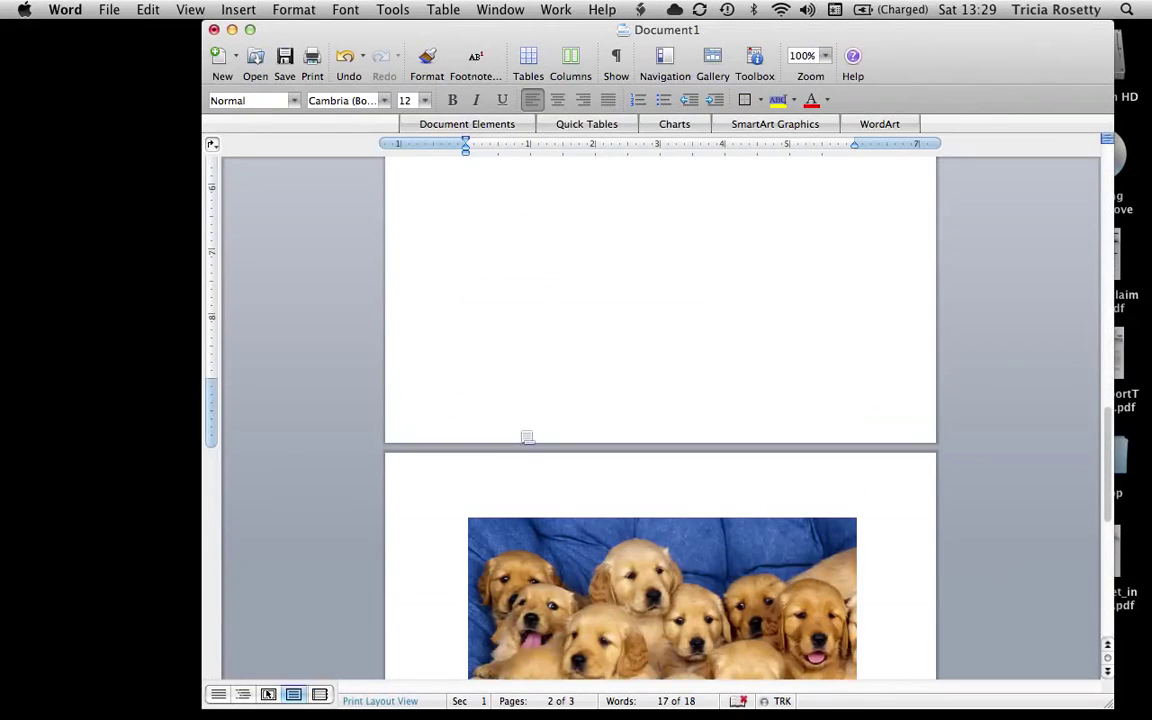
{"action": "scroll", "coordinate": [528, 437], "scroll_direction": "up", "scroll_amount": 1}
{"action": "scroll", "coordinate": [524, 434], "scroll_direction": "up", "scroll_amount": 2}
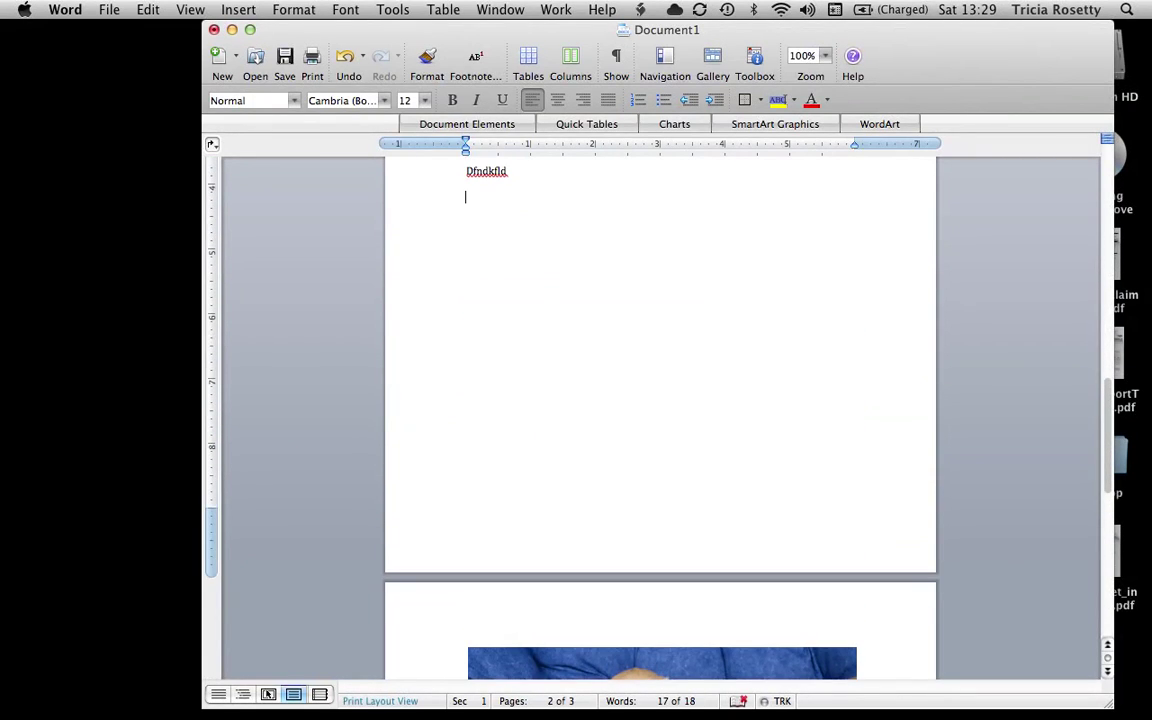
Step: Continue with short filler lines from "Fdfls" through "Dfdfd" and "dfd", spaced with blank lines down to near the second page's end
{"action": "type", "text": "ls"}
{"action": "key", "text": "Return"}
{"action": "type", "text": "fdf"}
{"action": "key", "text": "Return"}
{"action": "key", "text": "Return"}
{"action": "type", "text": "f"}
{"action": "key", "text": "Return"}
{"action": "type", "text": "d"}
{"action": "key", "text": "Return"}
{"action": "type", "text": "df"}
{"action": "key", "text": "Return"}
{"action": "type", "text": "d"}
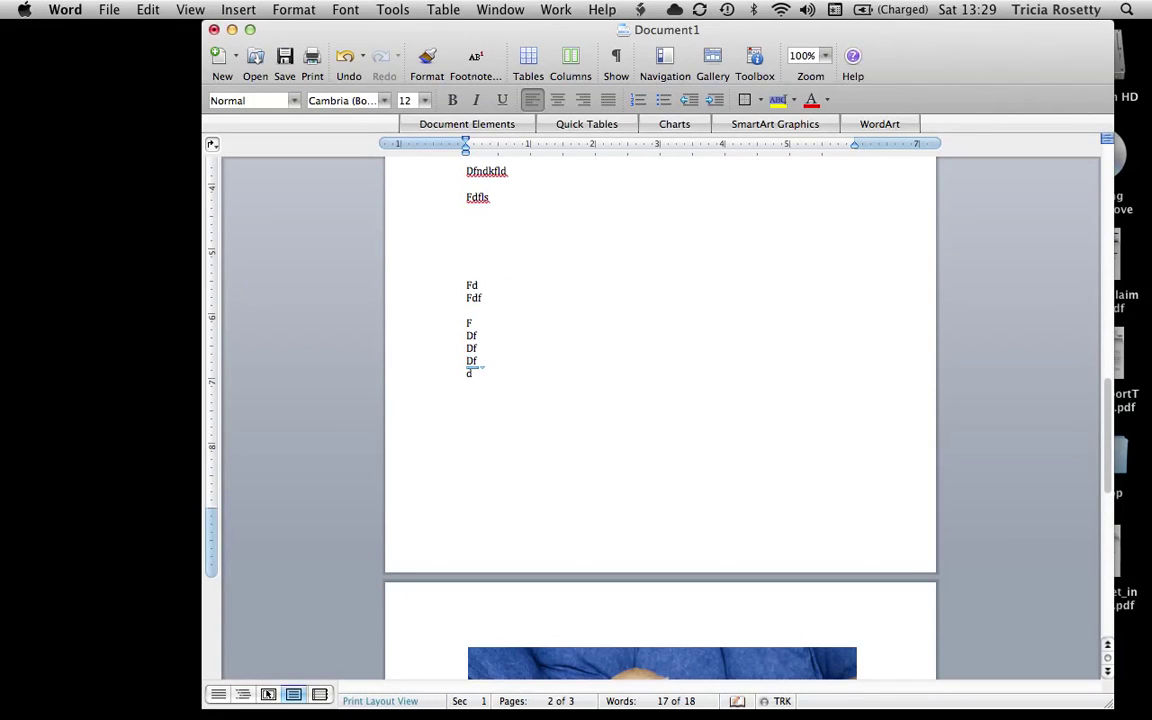
{"action": "type", "text": "fdfd"}
{"action": "key", "text": "Return"}
{"action": "key", "text": "Return"}
{"action": "type", "text": "dfd"}
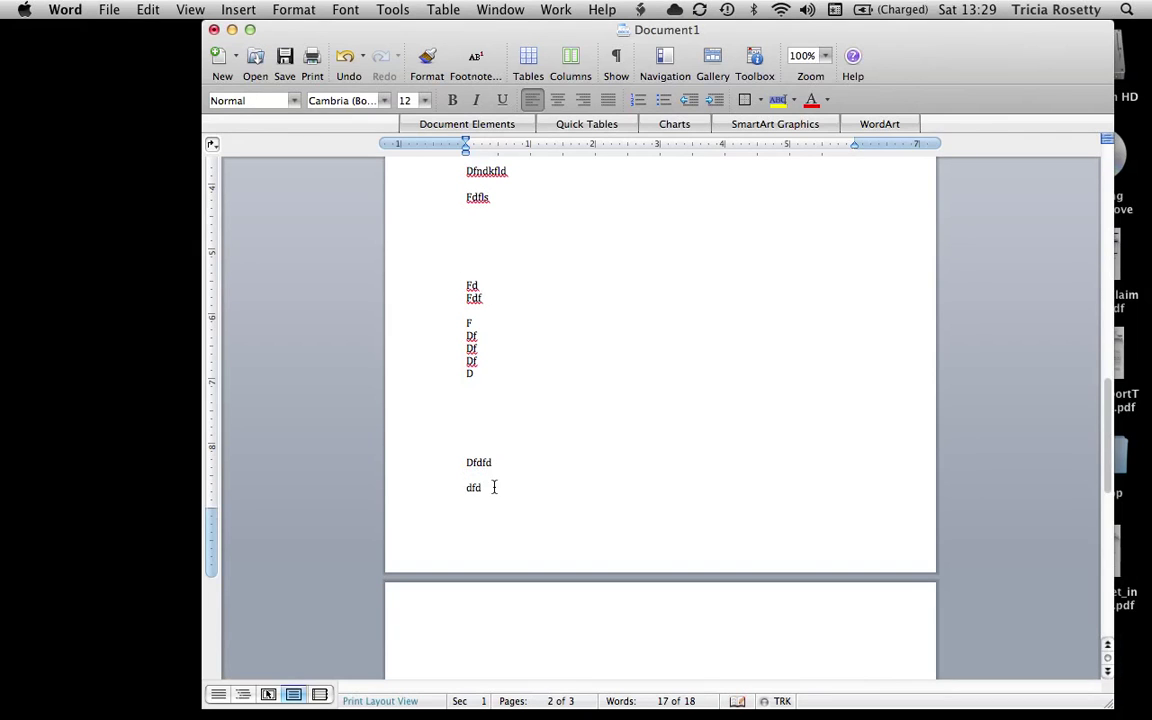
Step: Extend the last line to "Dfddfdfdfdfdf" and add the lines "Dfdfd", "Df" and "df" so the text runs past the second page
{"action": "scroll", "coordinate": [494, 487], "scroll_direction": "up", "scroll_amount": 1}
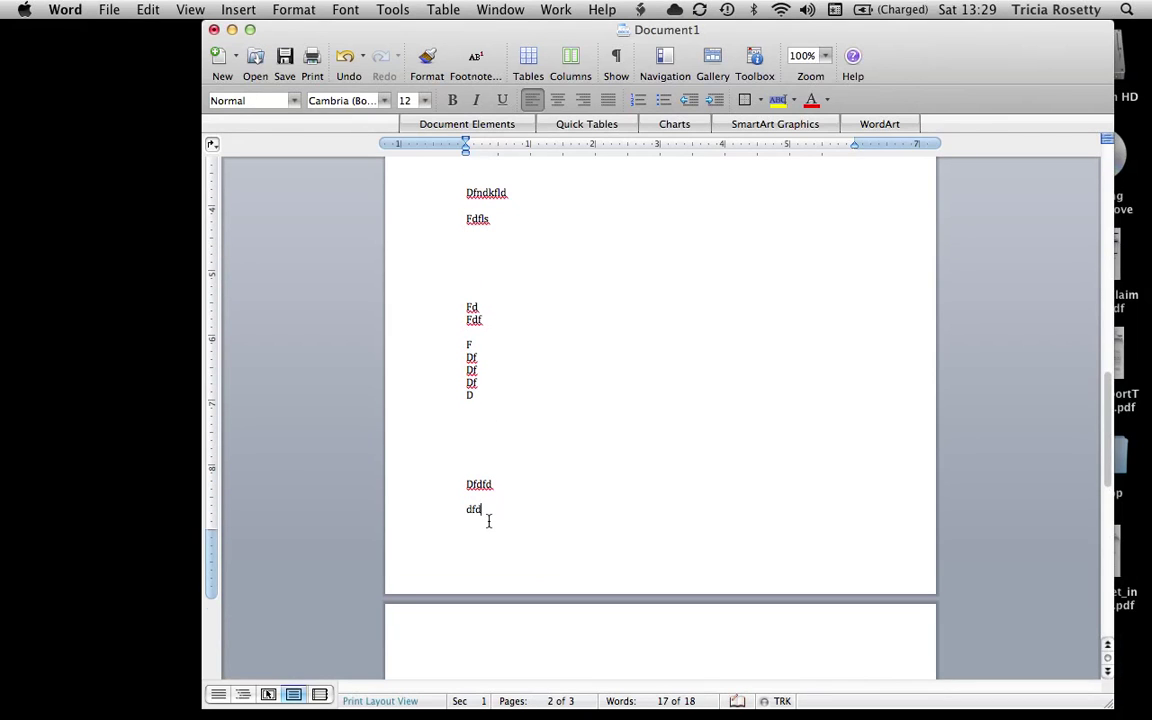
{"action": "scroll", "coordinate": [488, 521], "scroll_direction": "up", "scroll_amount": 4}
{"action": "scroll", "coordinate": [489, 519], "scroll_direction": "down", "scroll_amount": 2}
{"action": "scroll", "coordinate": [489, 521], "scroll_direction": "down", "scroll_amount": 5}
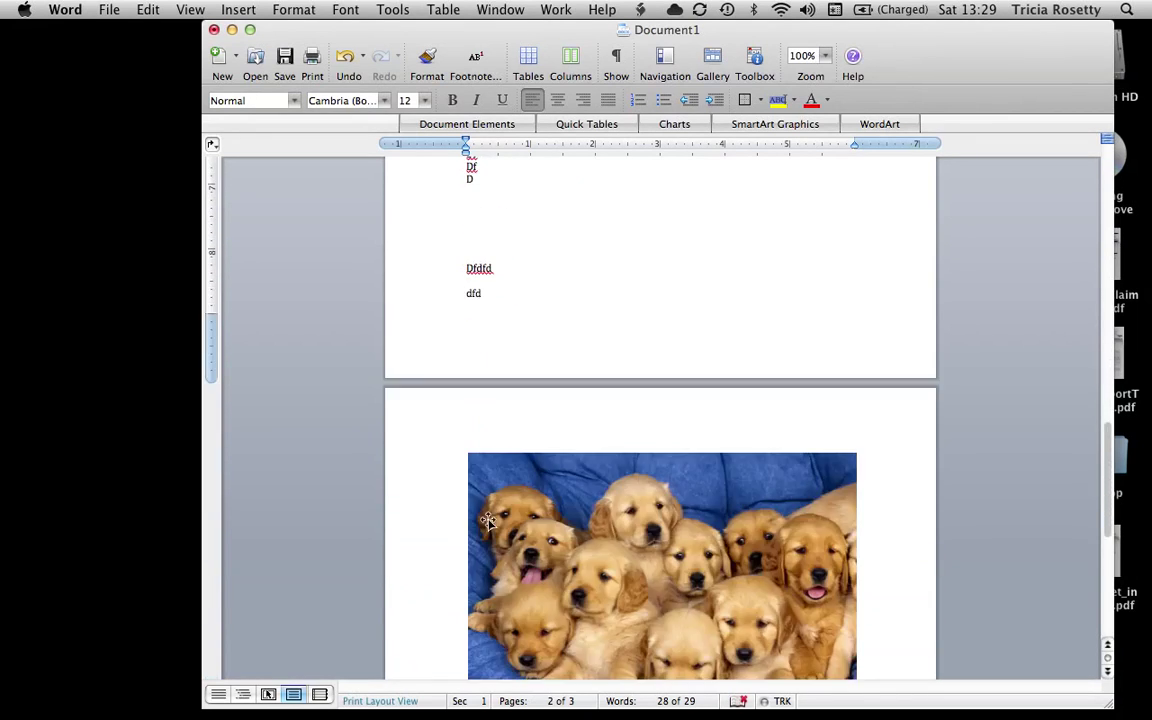
{"action": "type", "text": "dfdfdf"}
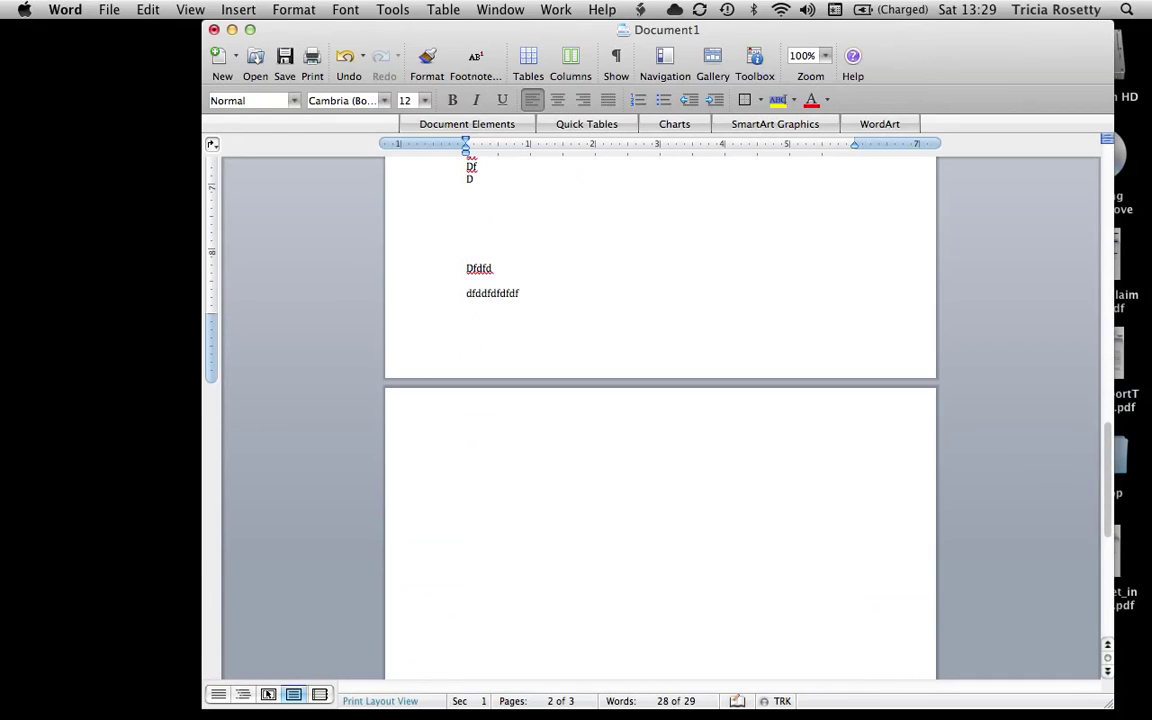
{"action": "type", "text": "df"}
{"action": "key", "text": "Return"}
{"action": "type", "text": "dfdfd"}
{"action": "key", "text": "Return"}
{"action": "type", "text": "df"}
{"action": "key", "text": "Return"}
{"action": "type", "text": "df"}
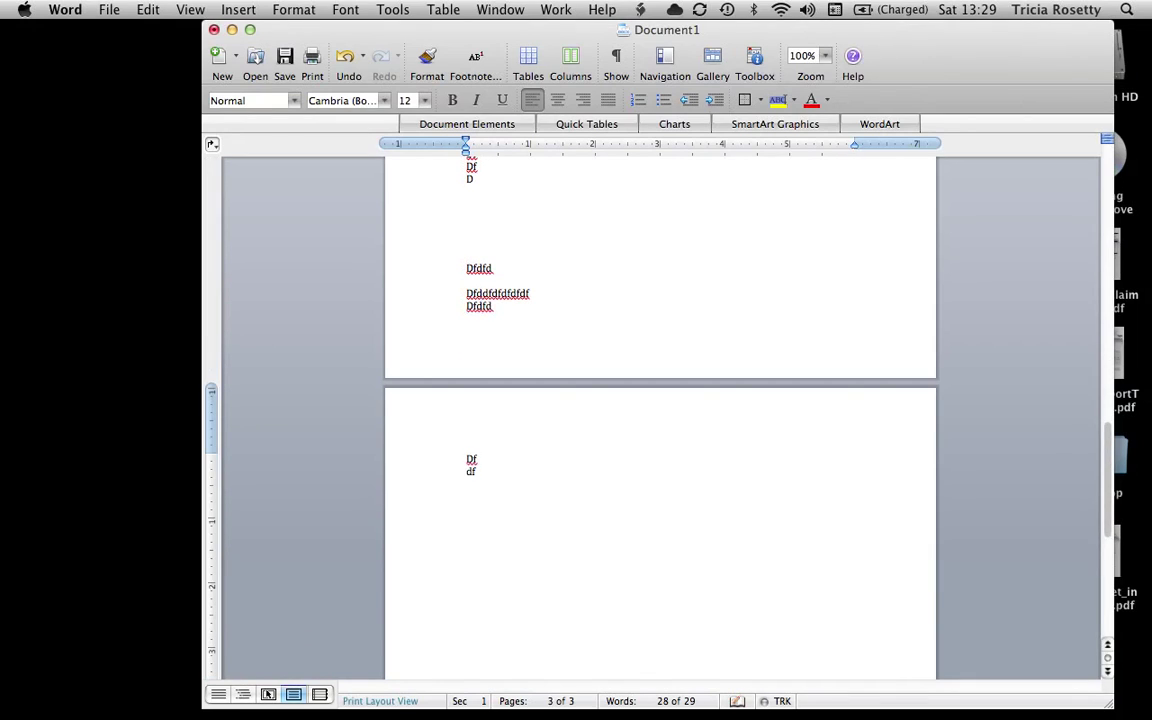
Step: Examine how the overflowing text is laid out on the third page and where the second puppy picture sits after it
{"action": "scroll", "coordinate": [535, 505], "scroll_direction": "down", "scroll_amount": 1}
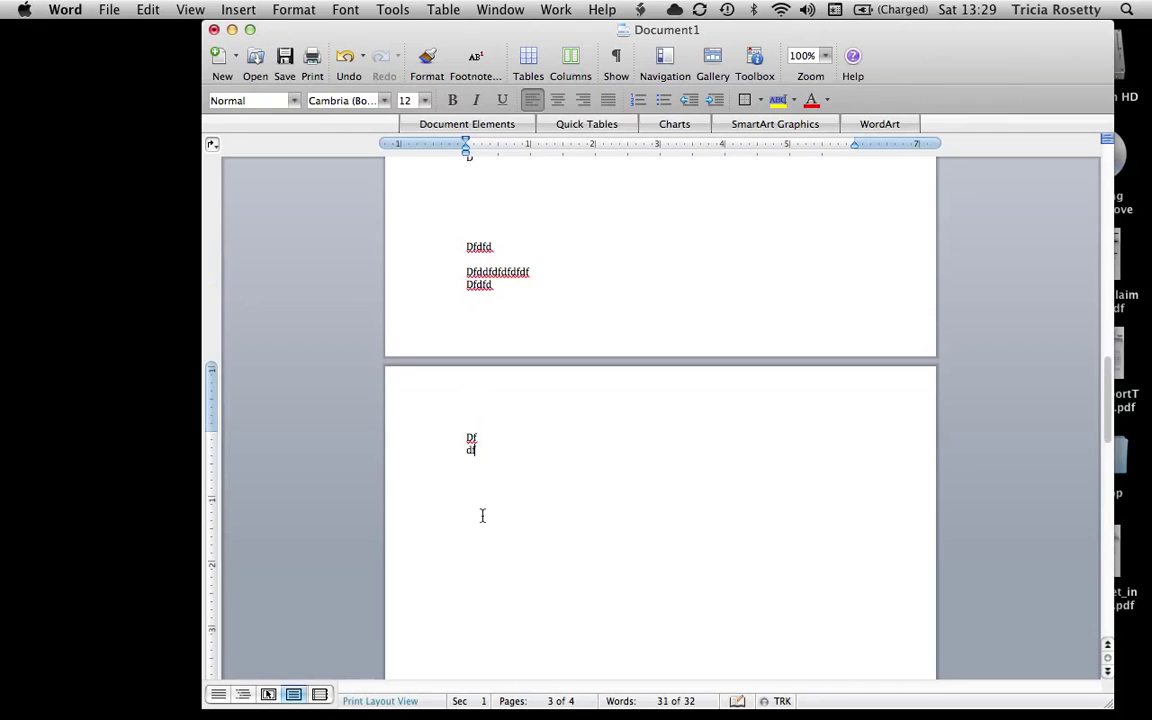
{"action": "scroll", "coordinate": [505, 443], "scroll_direction": "up", "scroll_amount": 4}
{"action": "scroll", "coordinate": [505, 443], "scroll_direction": "down", "scroll_amount": 9}
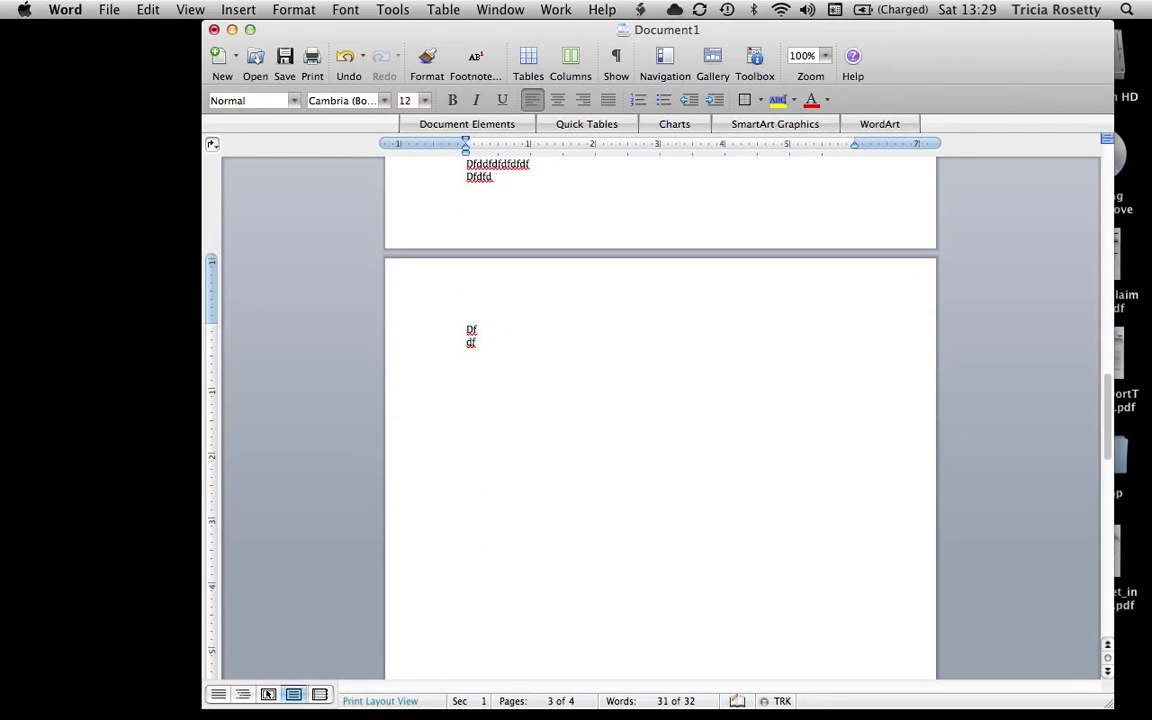
{"action": "scroll", "coordinate": [465, 240], "scroll_direction": "down", "scroll_amount": 4}
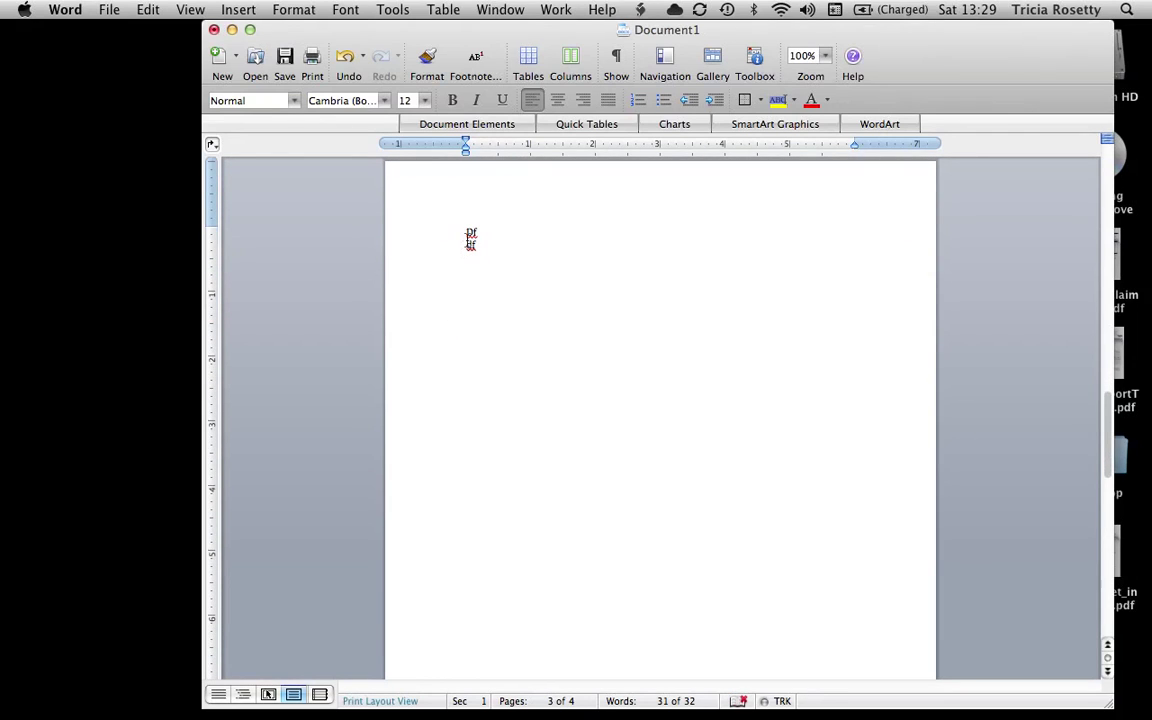
{"action": "scroll", "coordinate": [470, 240], "scroll_direction": "down", "scroll_amount": 20}
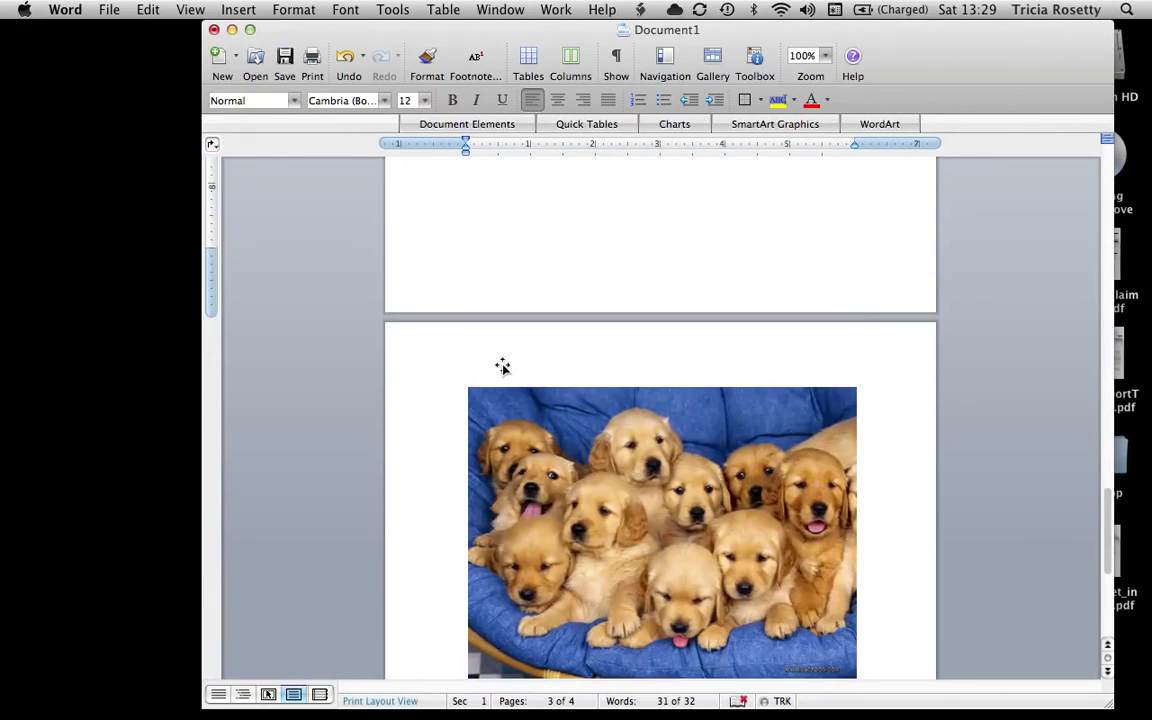
{"action": "left_click", "coordinate": [592, 440]}
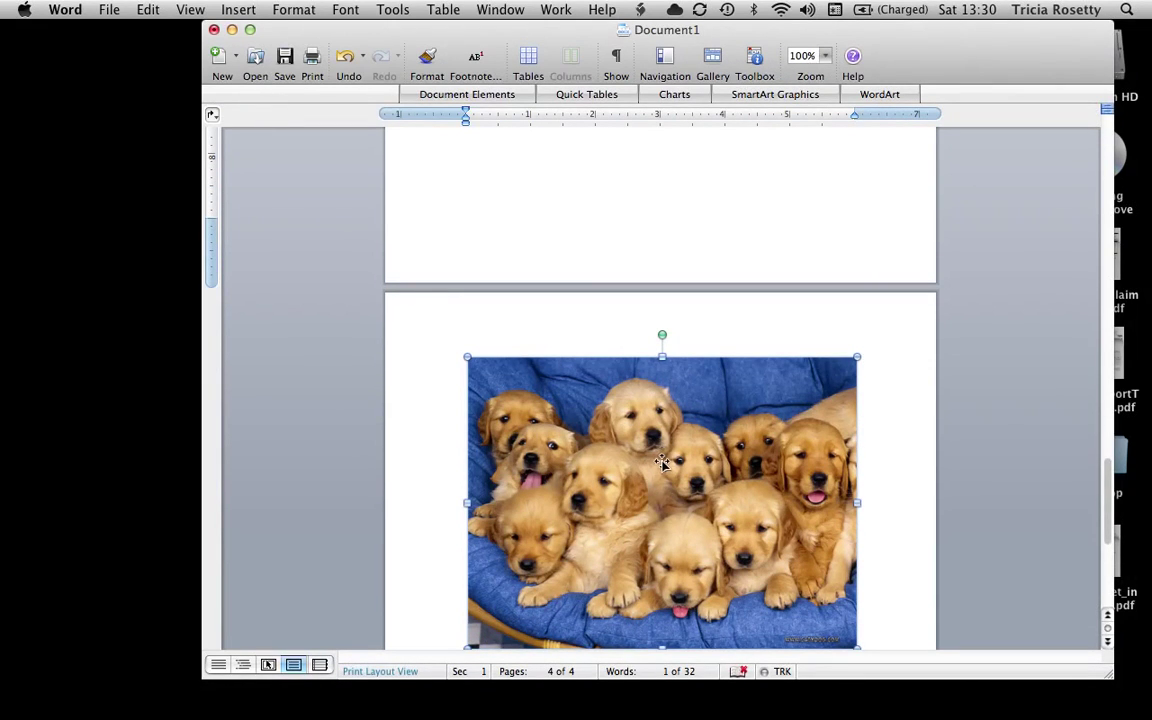
{"action": "scroll", "coordinate": [655, 480], "scroll_direction": "down", "scroll_amount": 6}
{"action": "scroll", "coordinate": [661, 468], "scroll_direction": "up", "scroll_amount": 4}
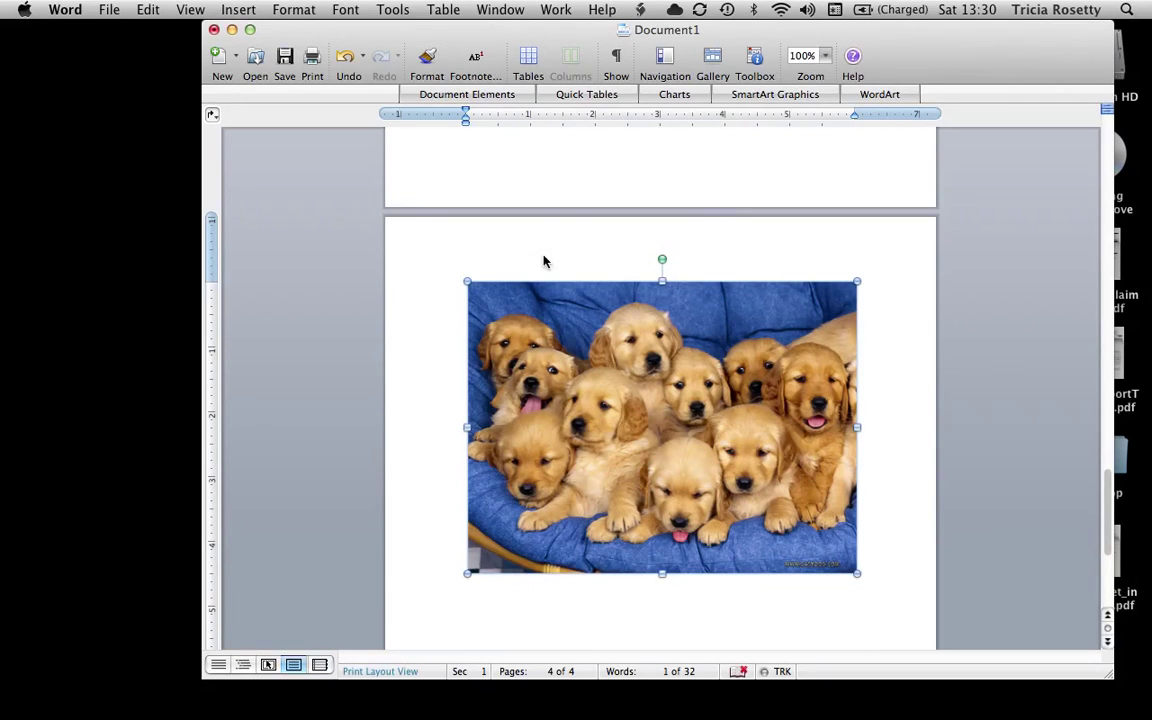
Step: Try to stretch and move the puppy picture on the first page out past the page margins
{"action": "scroll", "coordinate": [599, 272], "scroll_direction": "up", "scroll_amount": 5}
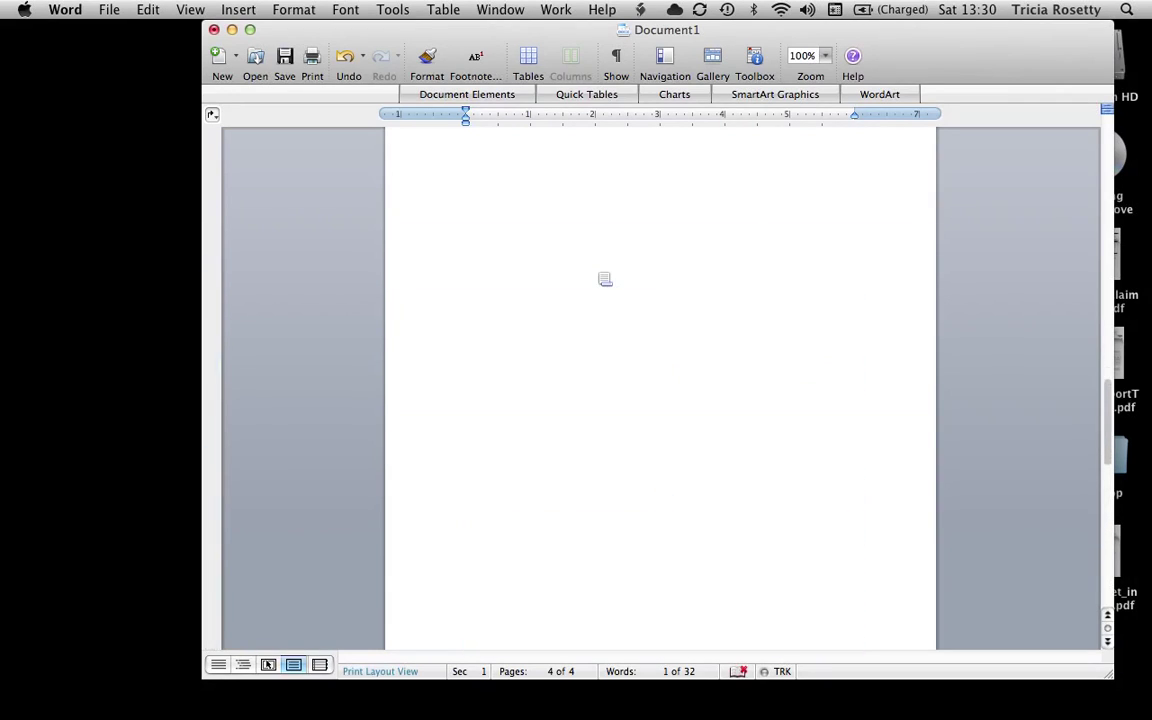
{"action": "scroll", "coordinate": [600, 275], "scroll_direction": "up", "scroll_amount": 15}
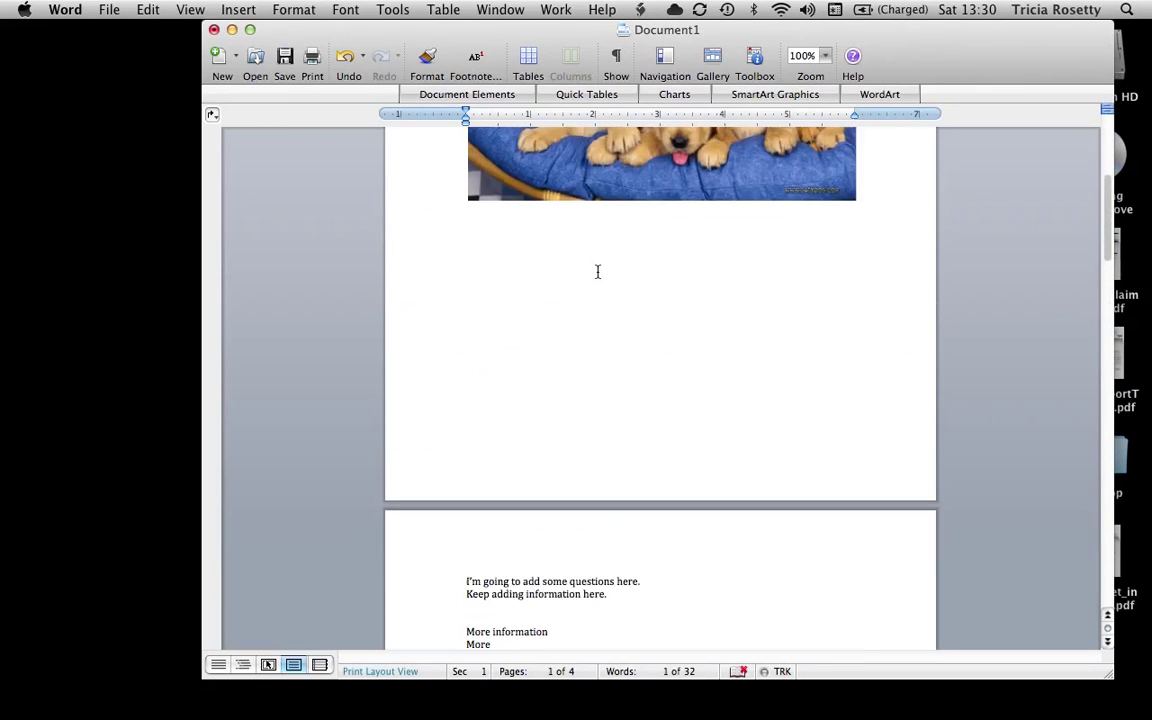
{"action": "scroll", "coordinate": [597, 271], "scroll_direction": "up", "scroll_amount": 3}
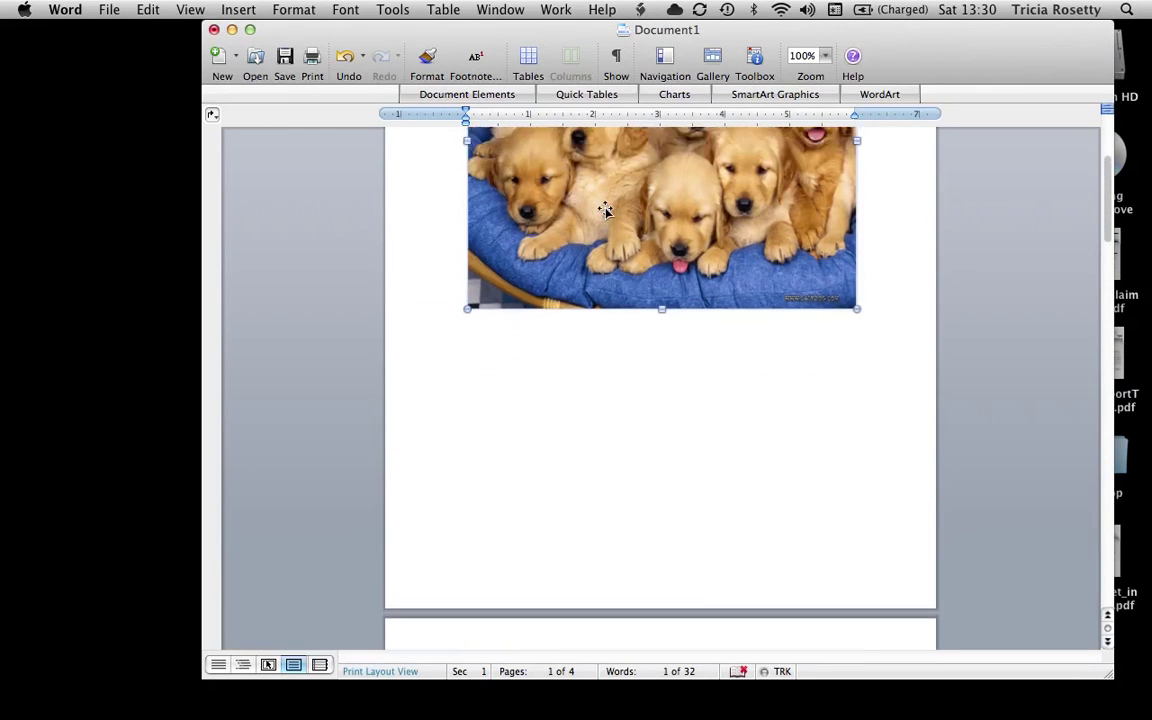
{"action": "scroll", "coordinate": [605, 209], "scroll_direction": "up", "scroll_amount": 4}
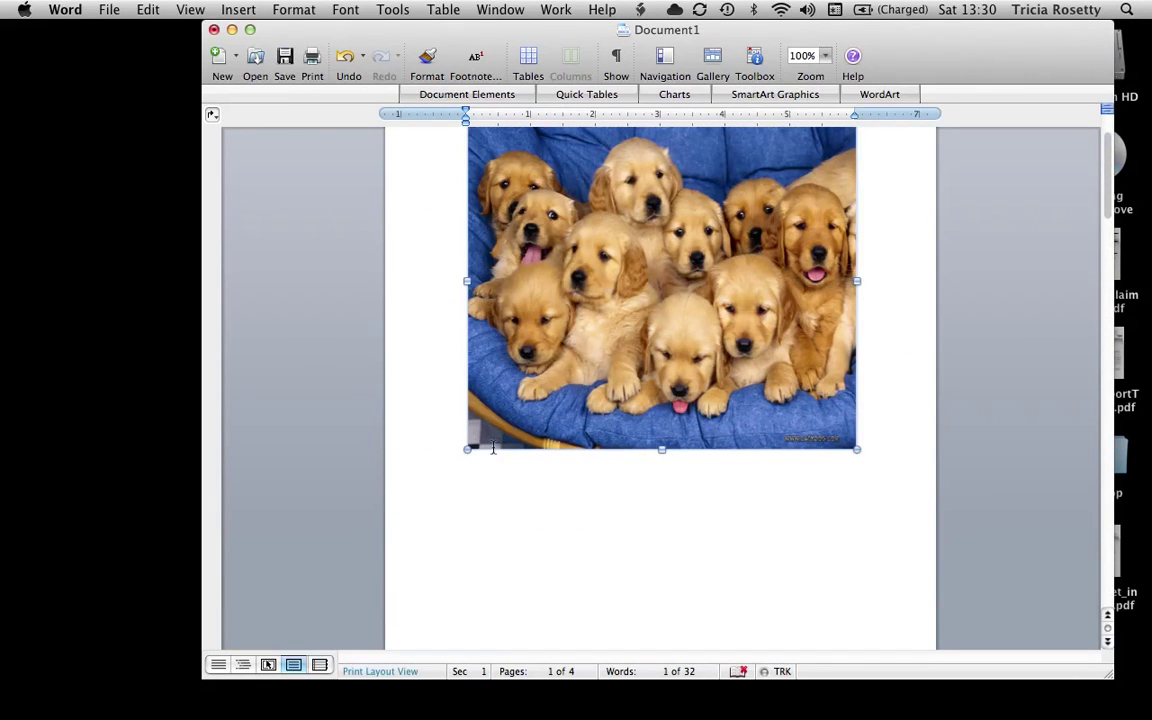
{"action": "left_click_drag", "start_coordinate": [466, 452], "coordinate": [365, 476]}
{"action": "left_click_drag", "start_coordinate": [750, 426], "coordinate": [712, 428]}
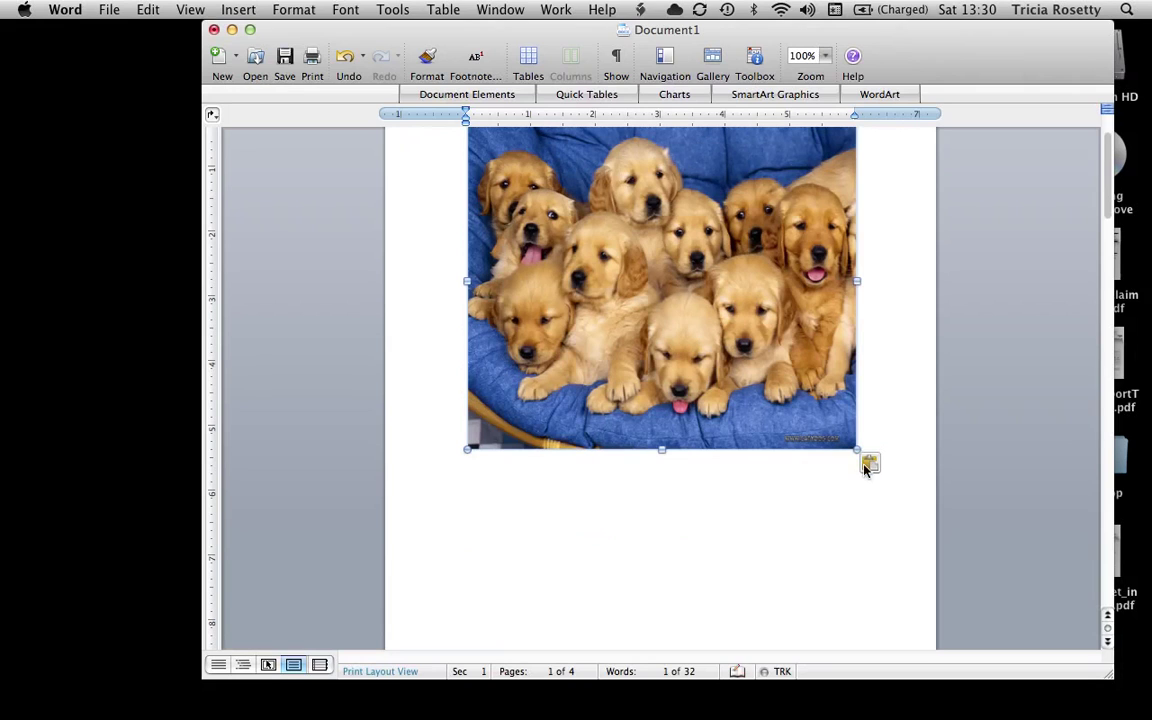
{"action": "scroll", "coordinate": [895, 432], "scroll_direction": "up", "scroll_amount": 4}
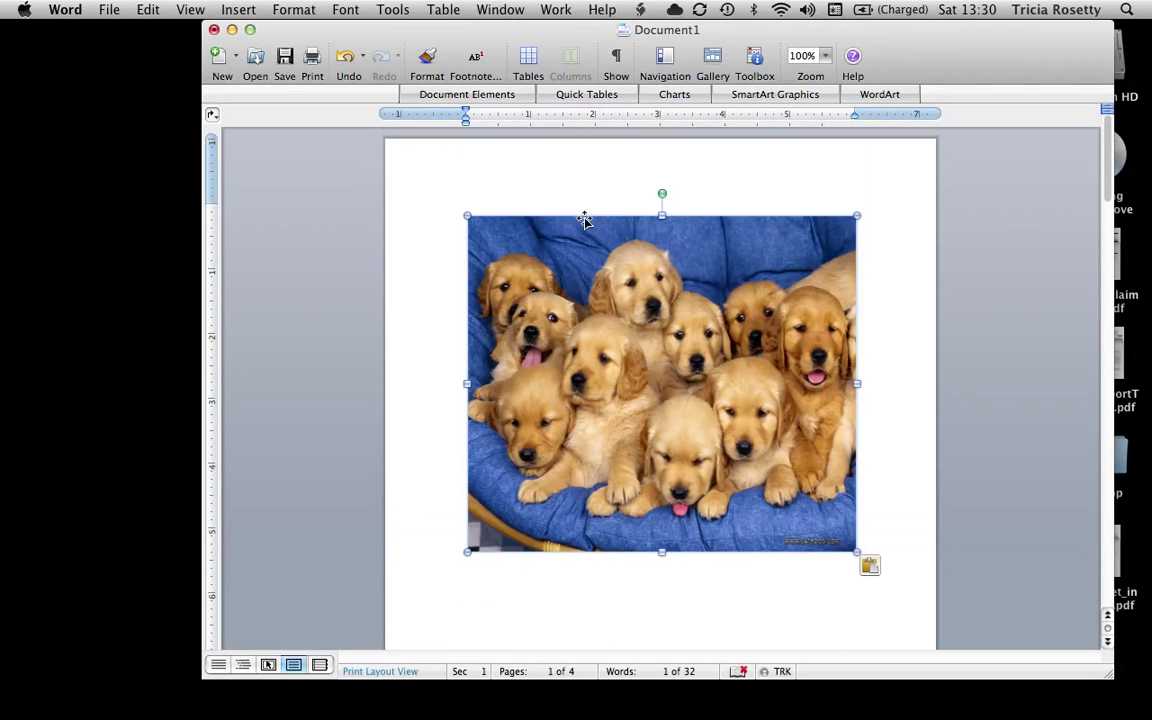
{"action": "left_click", "coordinate": [470, 177]}
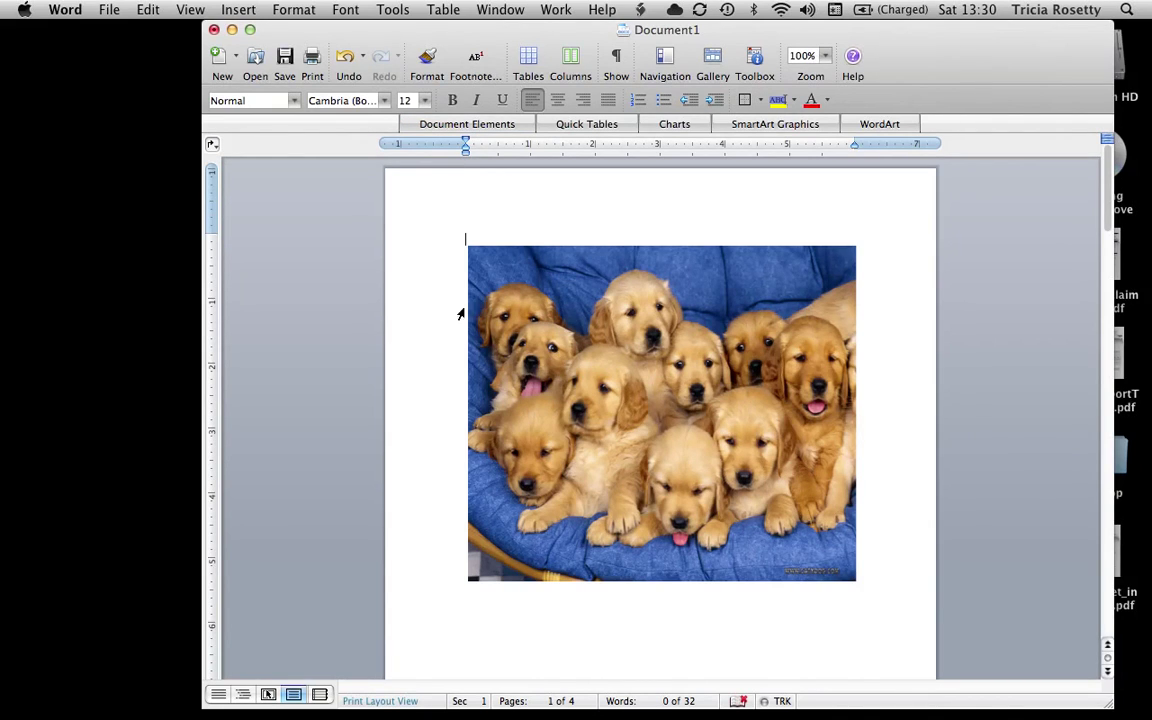
{"action": "left_click_drag", "start_coordinate": [489, 360], "coordinate": [483, 362]}
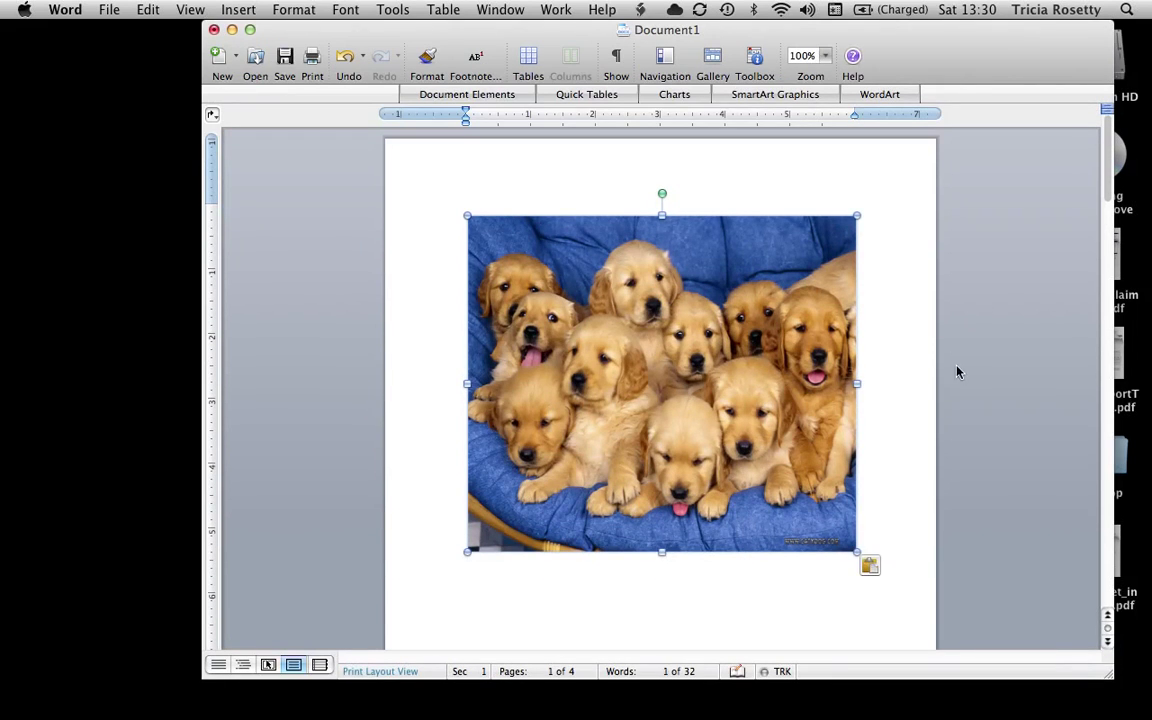
{"action": "left_click_drag", "start_coordinate": [663, 399], "coordinate": [660, 470]}
{"action": "left_click_drag", "start_coordinate": [465, 127], "coordinate": [465, 127]}
Step: Move the first-page picture's left and right indents out to the page edges and enlarge the picture to nearly the full page width
{"action": "scroll", "coordinate": [600, 355], "scroll_direction": "down", "scroll_amount": 5}
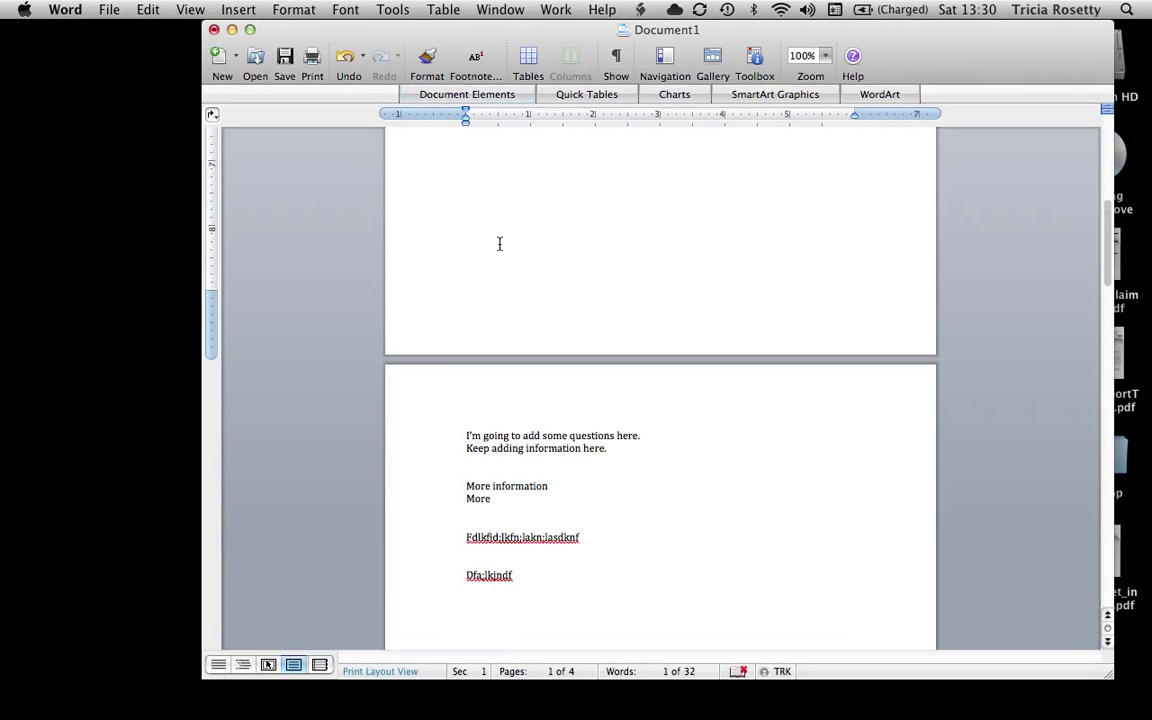
{"action": "key", "text": "super+v"}
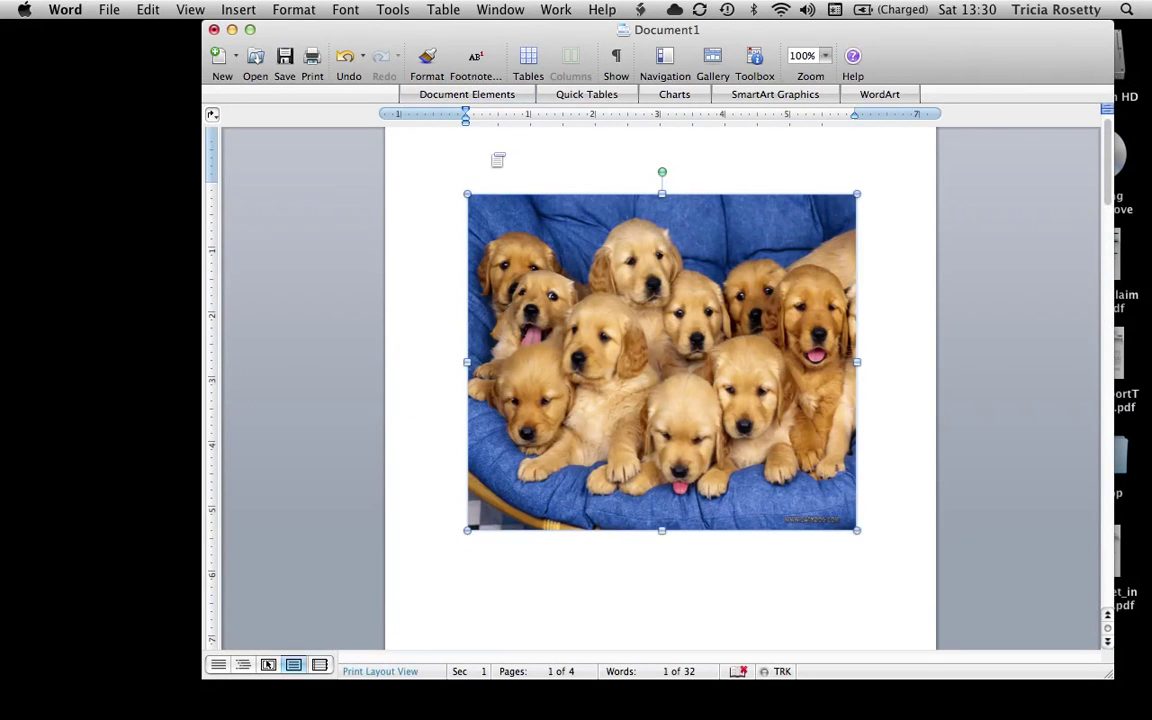
{"action": "left_click", "coordinate": [494, 165]}
{"action": "left_click", "coordinate": [472, 248]}
{"action": "left_click", "coordinate": [476, 162]}
{"action": "left_click", "coordinate": [507, 275]}
{"action": "left_click_drag", "start_coordinate": [465, 119], "coordinate": [385, 125]}
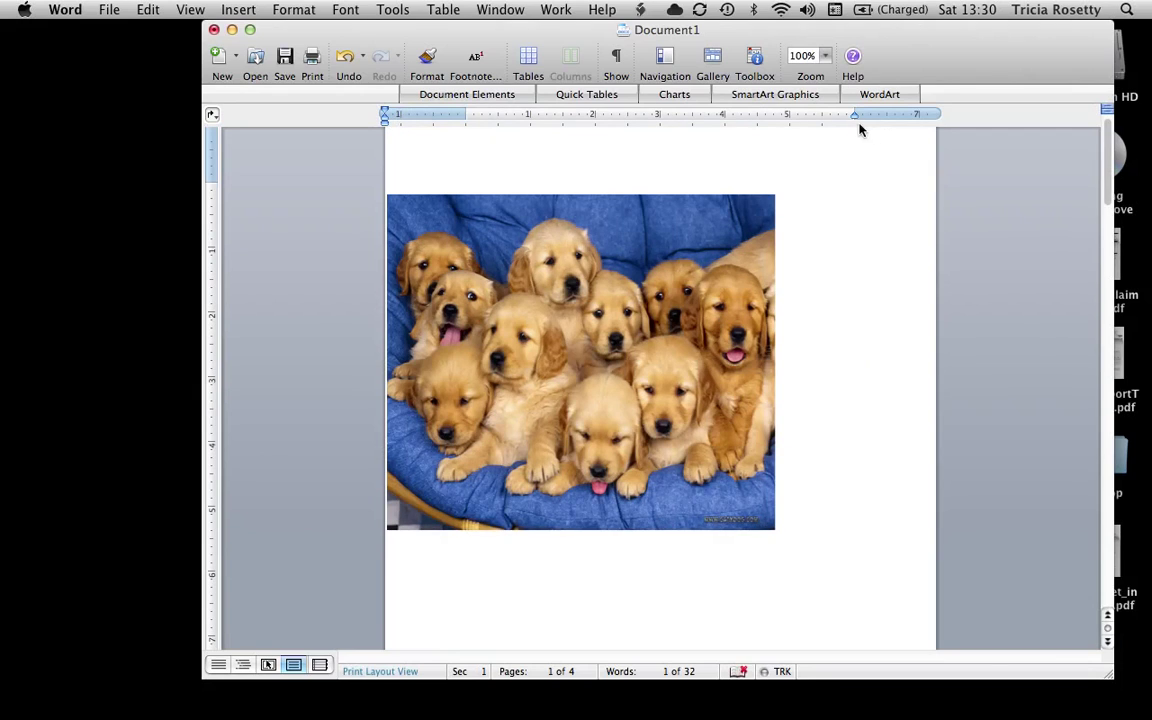
{"action": "left_click_drag", "start_coordinate": [850, 114], "coordinate": [935, 116]}
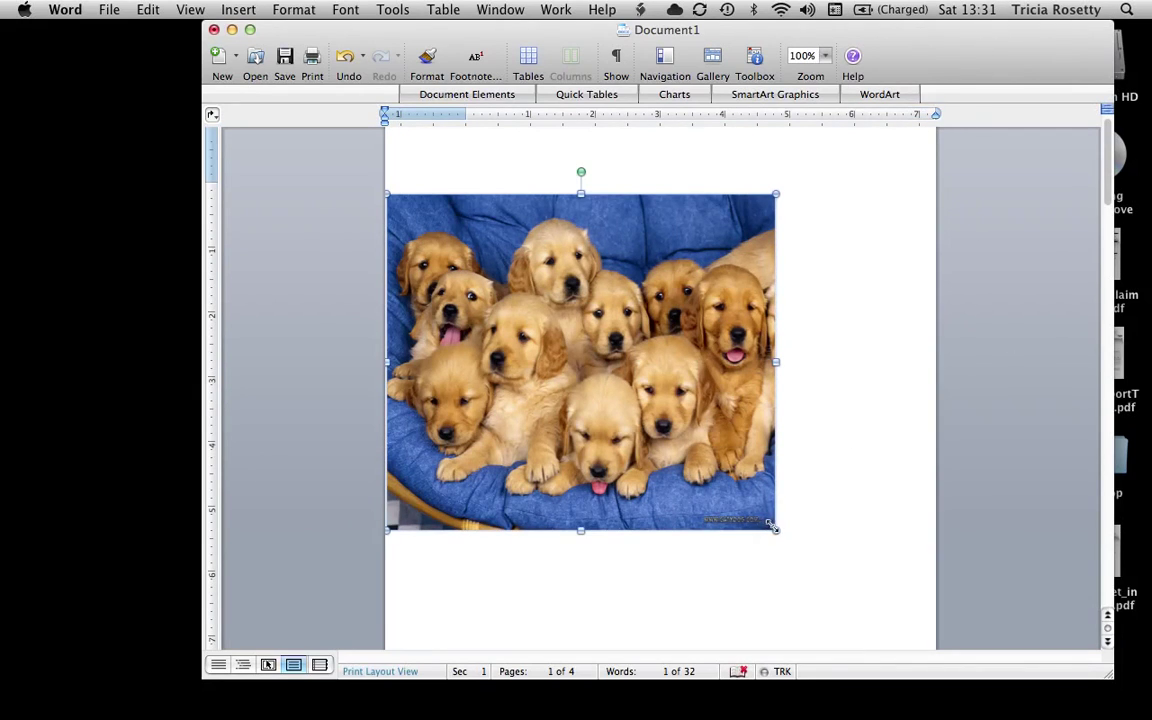
{"action": "left_click_drag", "start_coordinate": [804, 537], "coordinate": [926, 593]}
{"action": "scroll", "coordinate": [967, 446], "scroll_direction": "down", "scroll_amount": 10}
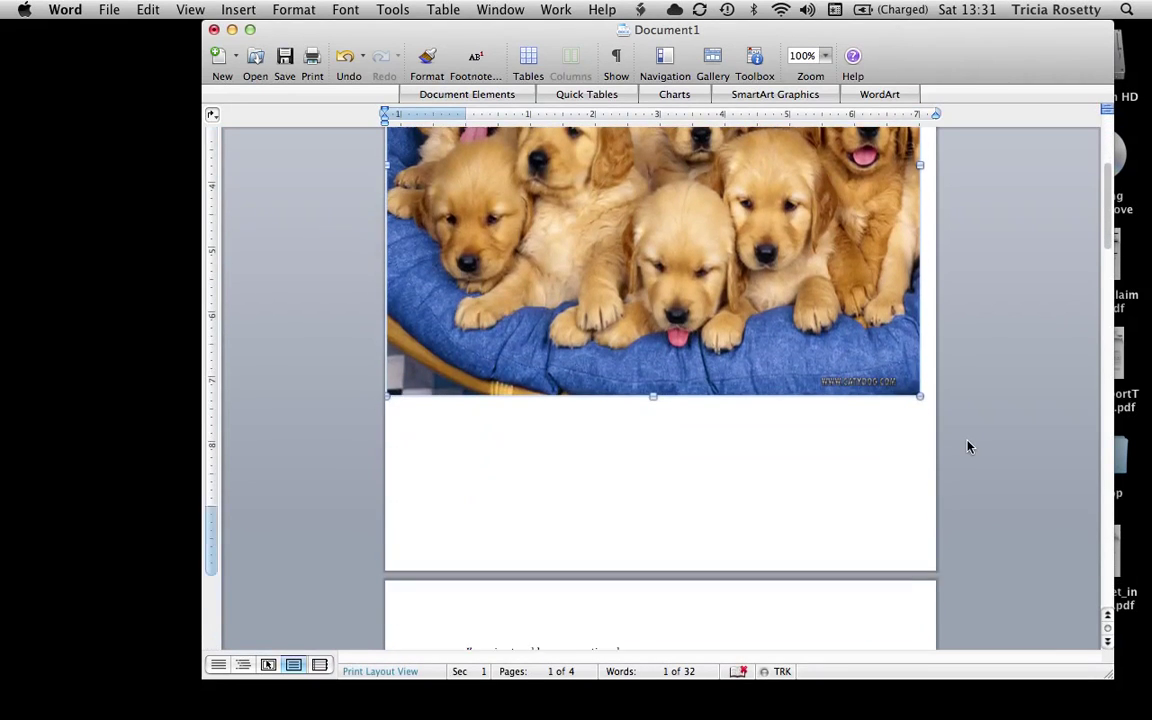
Step: Compare the enlarged picture's placement on the first page with the text margins on the second page
{"action": "scroll", "coordinate": [967, 446], "scroll_direction": "up", "scroll_amount": 5}
{"action": "left_click", "coordinate": [465, 330]}
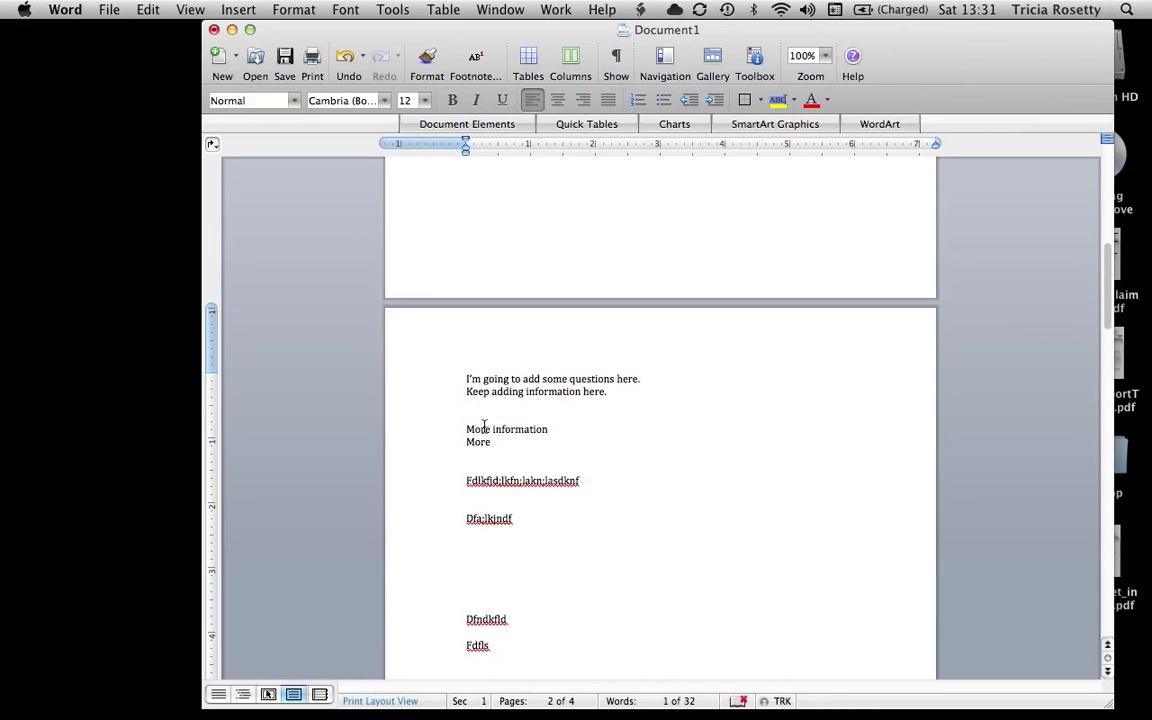
{"action": "right_click", "coordinate": [500, 491]}
{"action": "left_click", "coordinate": [560, 329]}
{"action": "scroll", "coordinate": [566, 333], "scroll_direction": "down", "scroll_amount": 10}
{"action": "scroll", "coordinate": [566, 333], "scroll_direction": "up", "scroll_amount": 15}
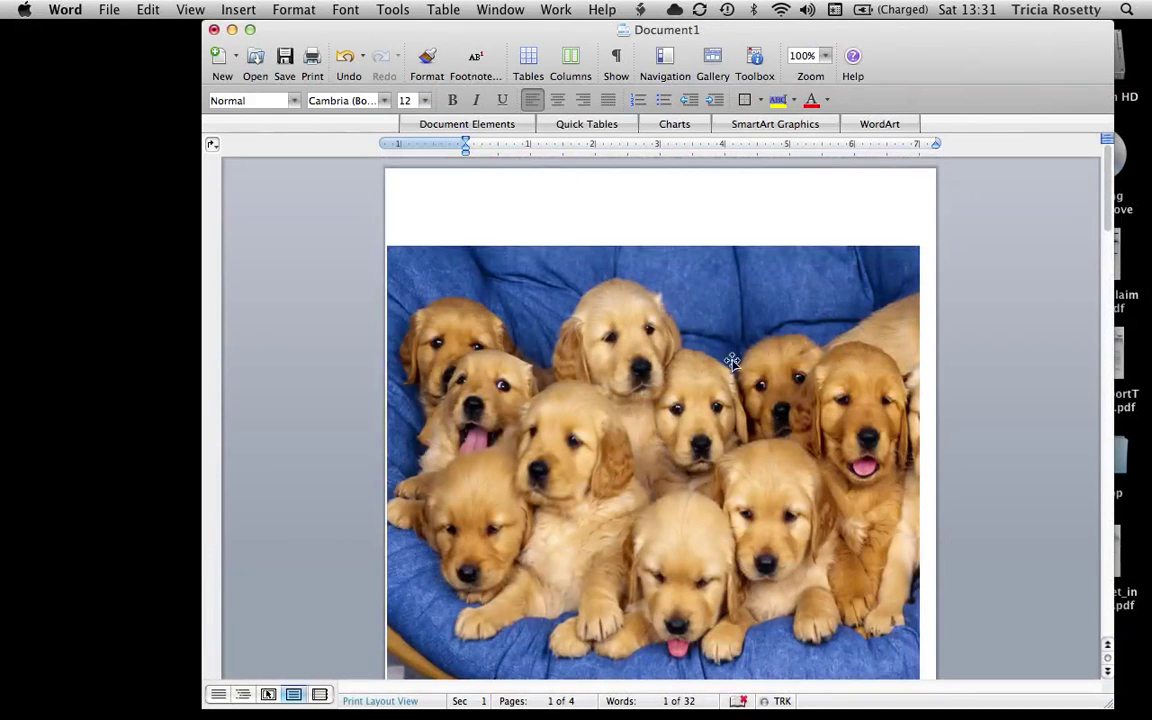
{"action": "left_click", "coordinate": [762, 375]}
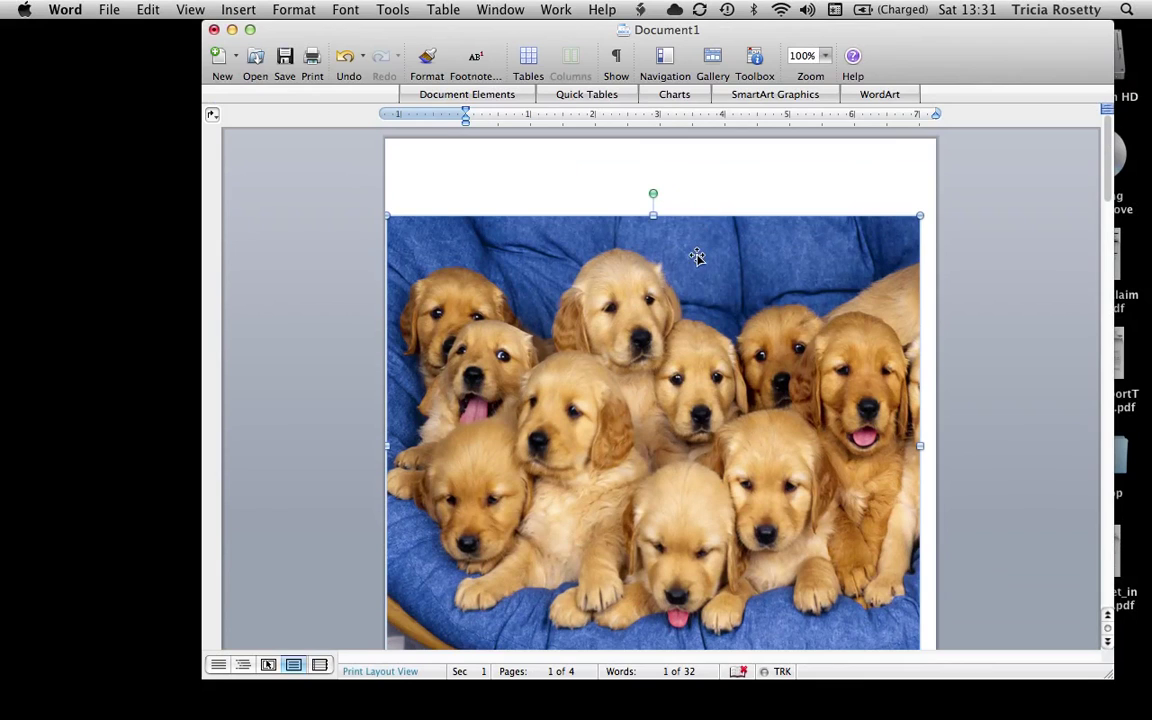
Step: Shrink the top margin so the first-page picture moves up close to the page's top edge
{"action": "left_click", "coordinate": [633, 180]}
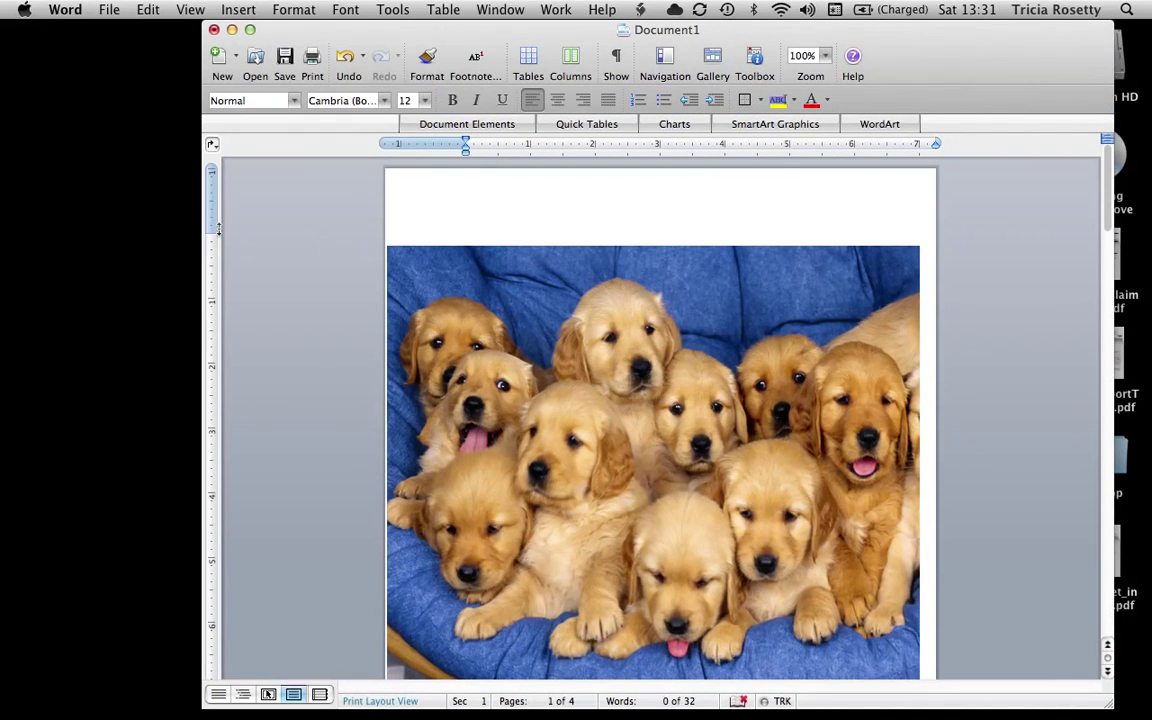
{"action": "left_click", "coordinate": [209, 163]}
{"action": "left_click_drag", "start_coordinate": [209, 163], "coordinate": [210, 166]}
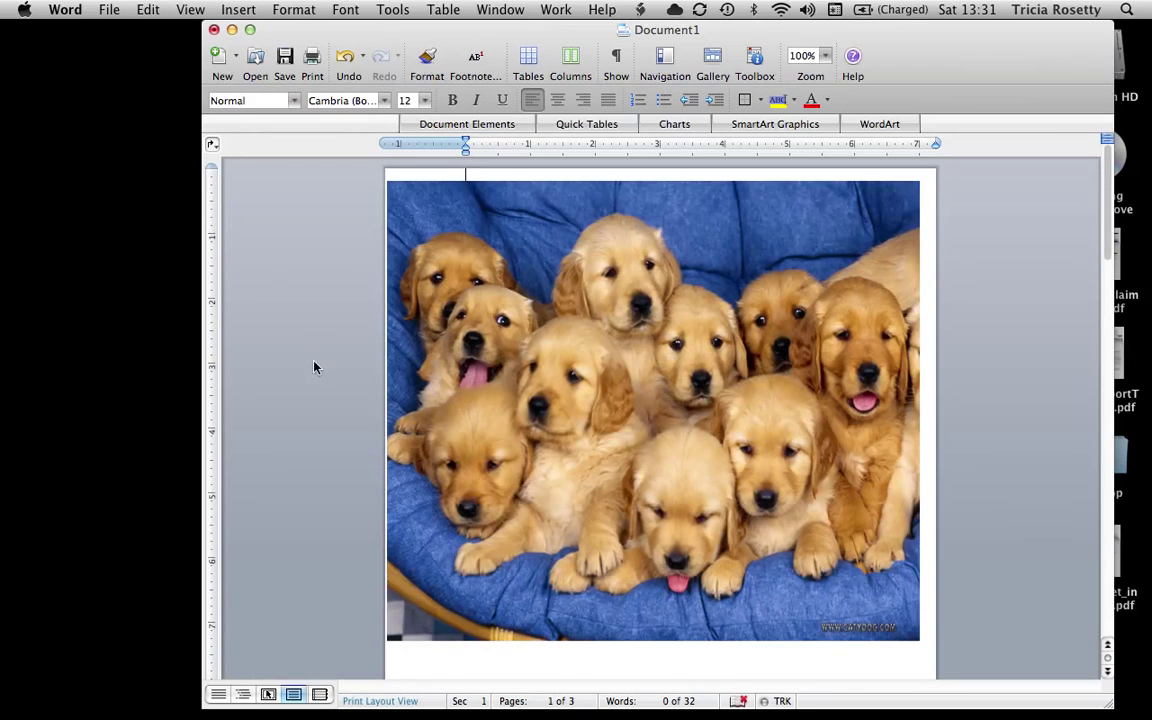
{"action": "scroll", "coordinate": [1031, 424], "scroll_direction": "down", "scroll_amount": 3}
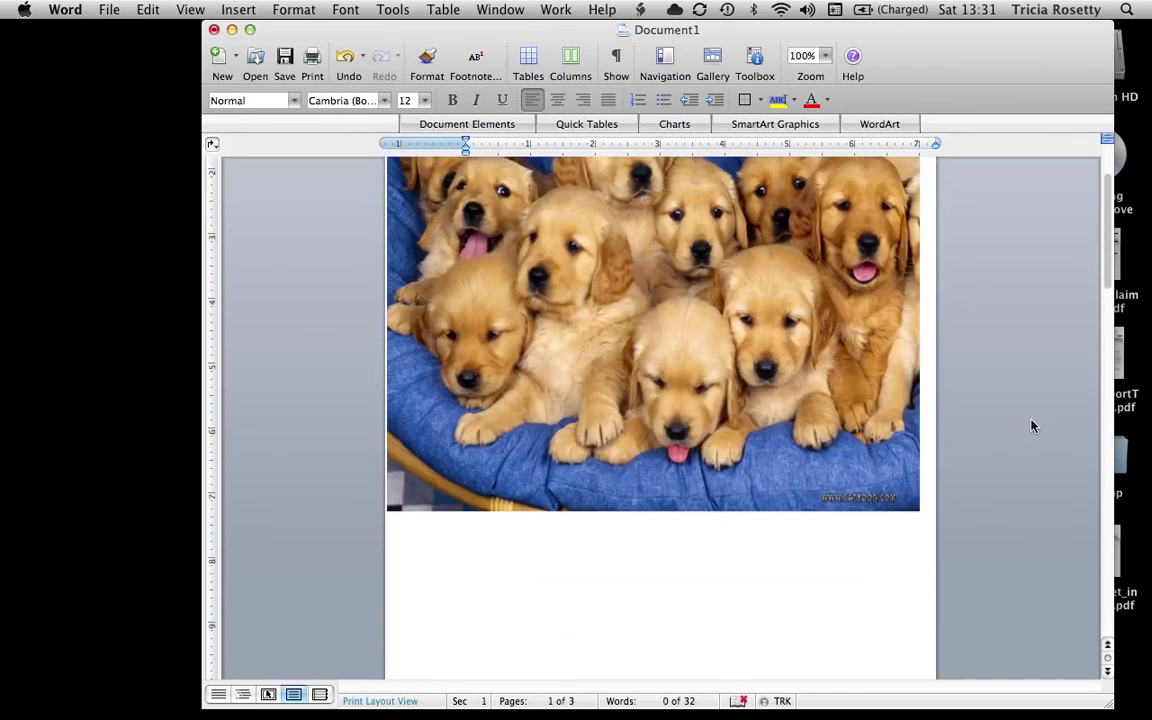
Step: Enlarge the first-page puppy picture proportionally until it reaches the right edge of the page
{"action": "left_click", "coordinate": [890, 497]}
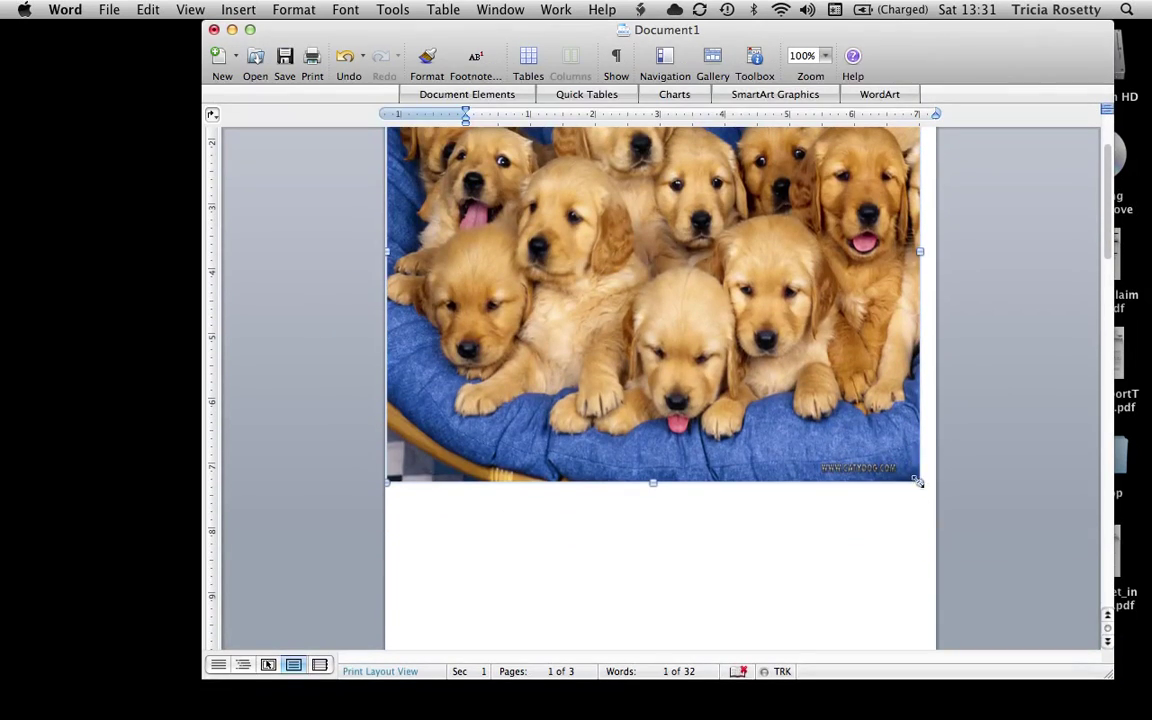
{"action": "left_click_drag", "start_coordinate": [922, 485], "coordinate": [951, 498]}
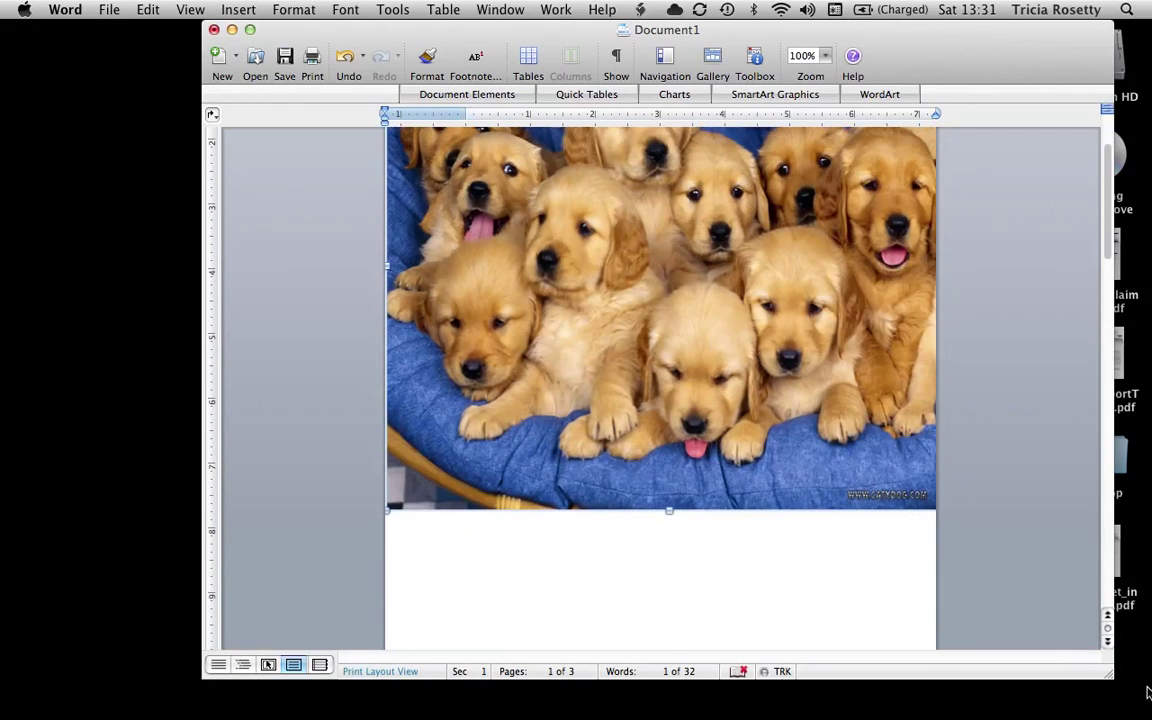
{"action": "scroll", "coordinate": [1088, 554], "scroll_direction": "up", "scroll_amount": 3}
{"action": "scroll", "coordinate": [1088, 554], "scroll_direction": "down", "scroll_amount": 6}
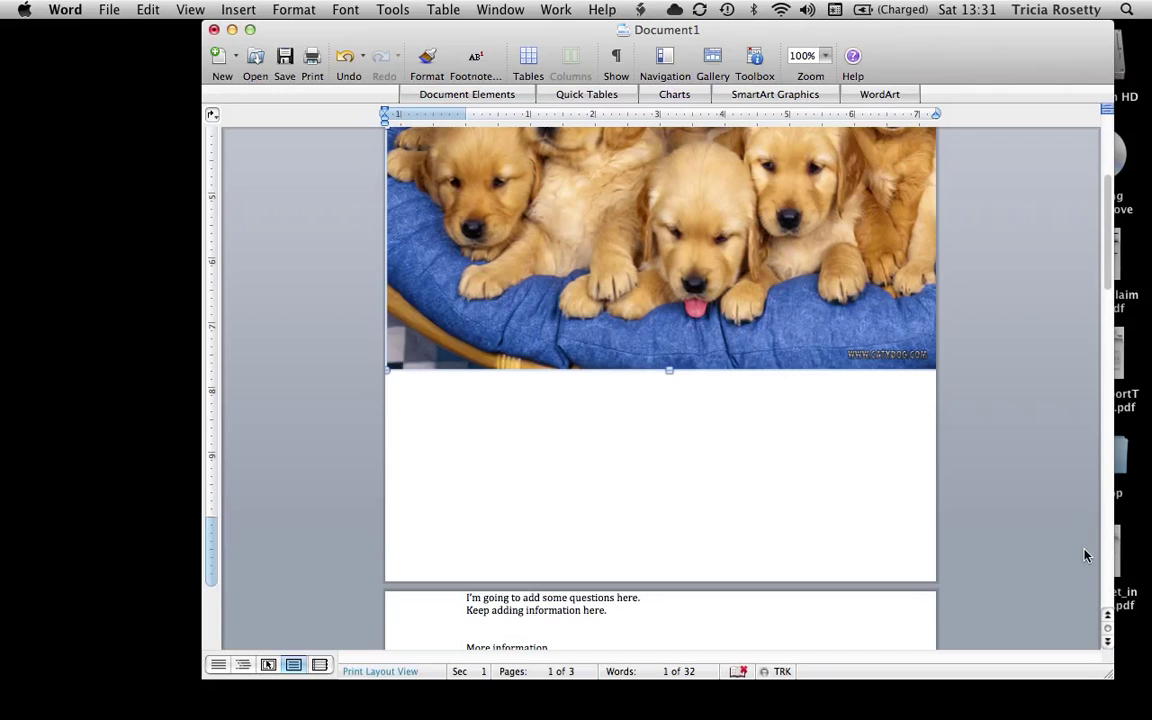
Step: Examine how the reduced top margin affects the text at the start of the second page
{"action": "scroll", "coordinate": [987, 549], "scroll_direction": "down", "scroll_amount": 4}
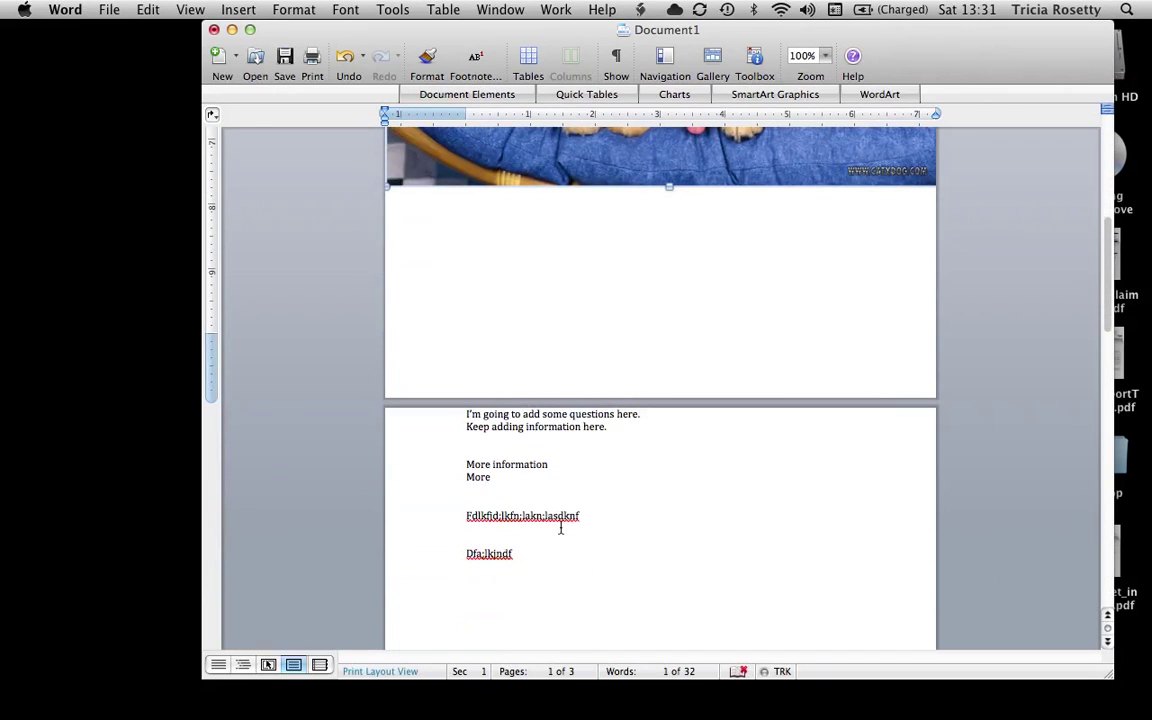
{"action": "left_click", "coordinate": [461, 428]}
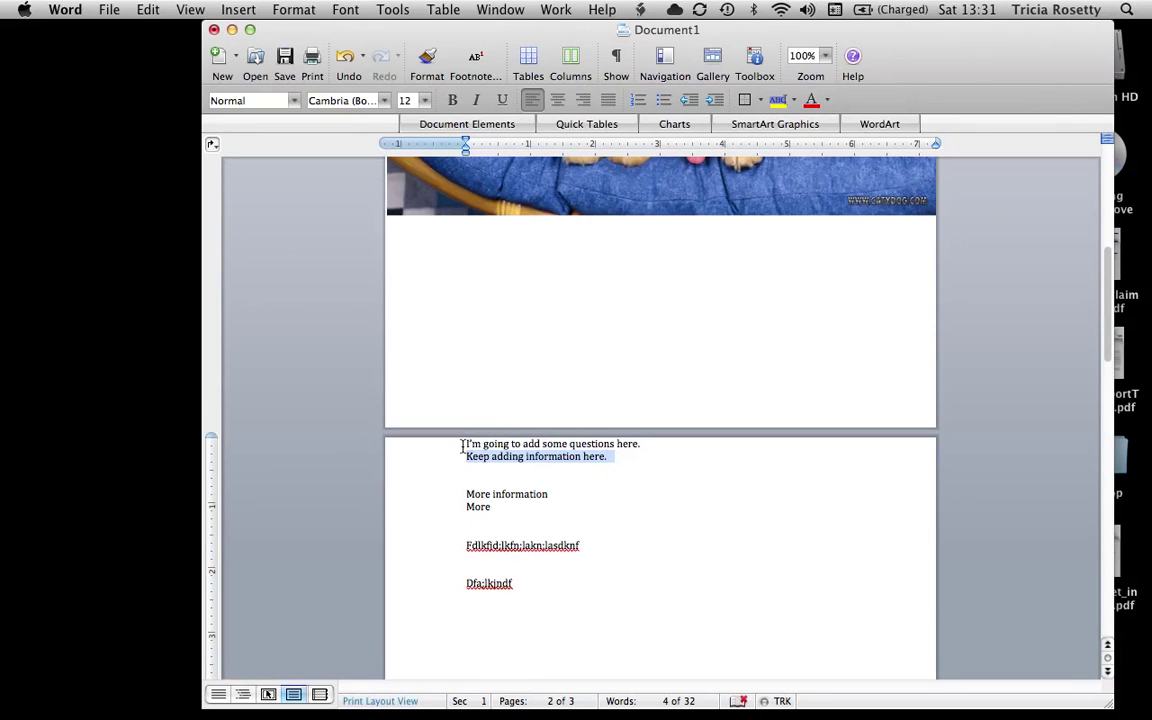
{"action": "left_click", "coordinate": [462, 446]}
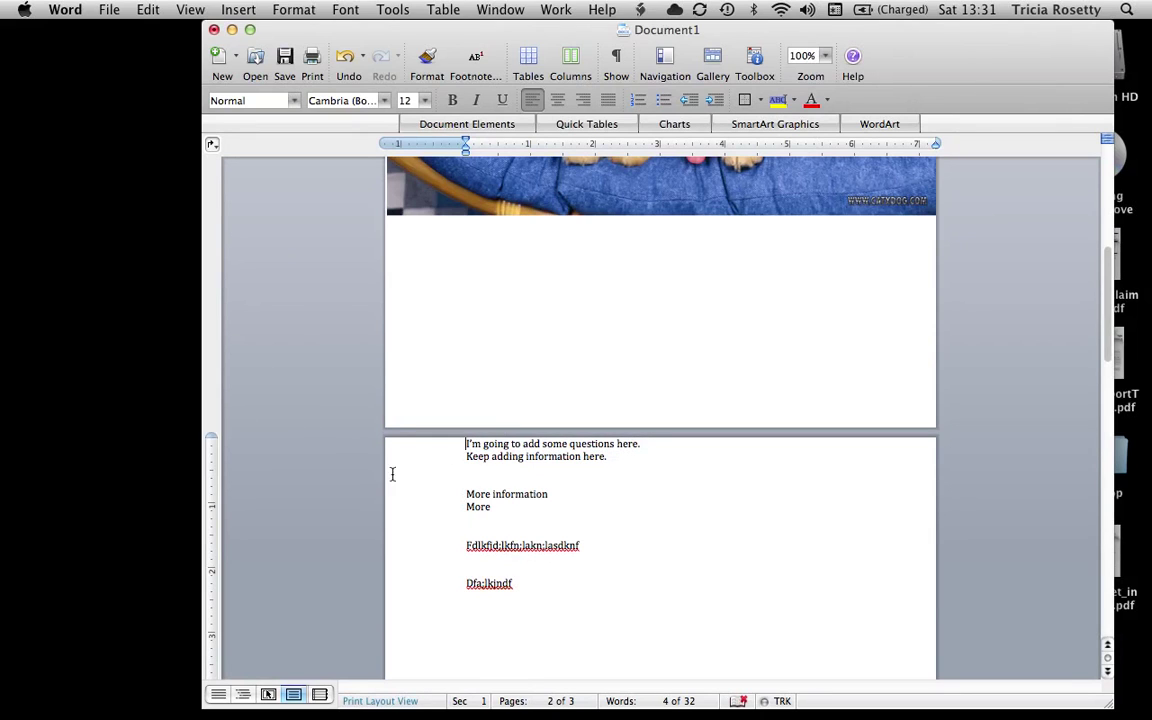
{"action": "scroll", "coordinate": [525, 432], "scroll_direction": "down", "scroll_amount": 3}
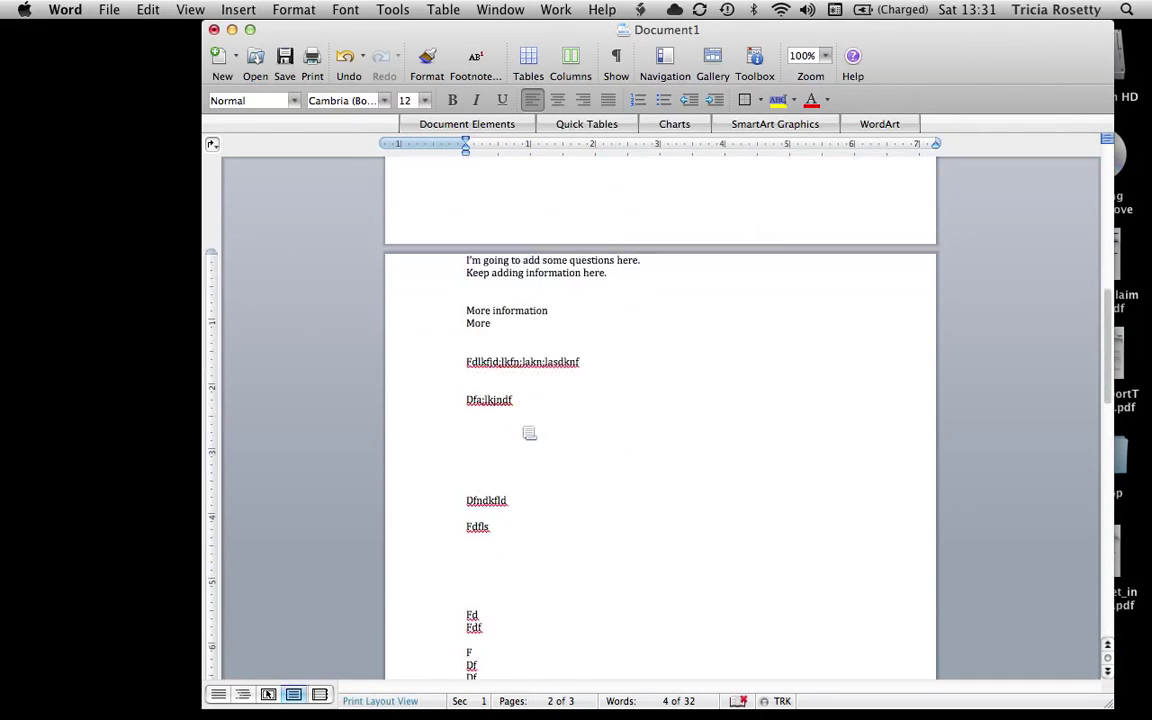
{"action": "scroll", "coordinate": [521, 425], "scroll_direction": "up", "scroll_amount": 10}
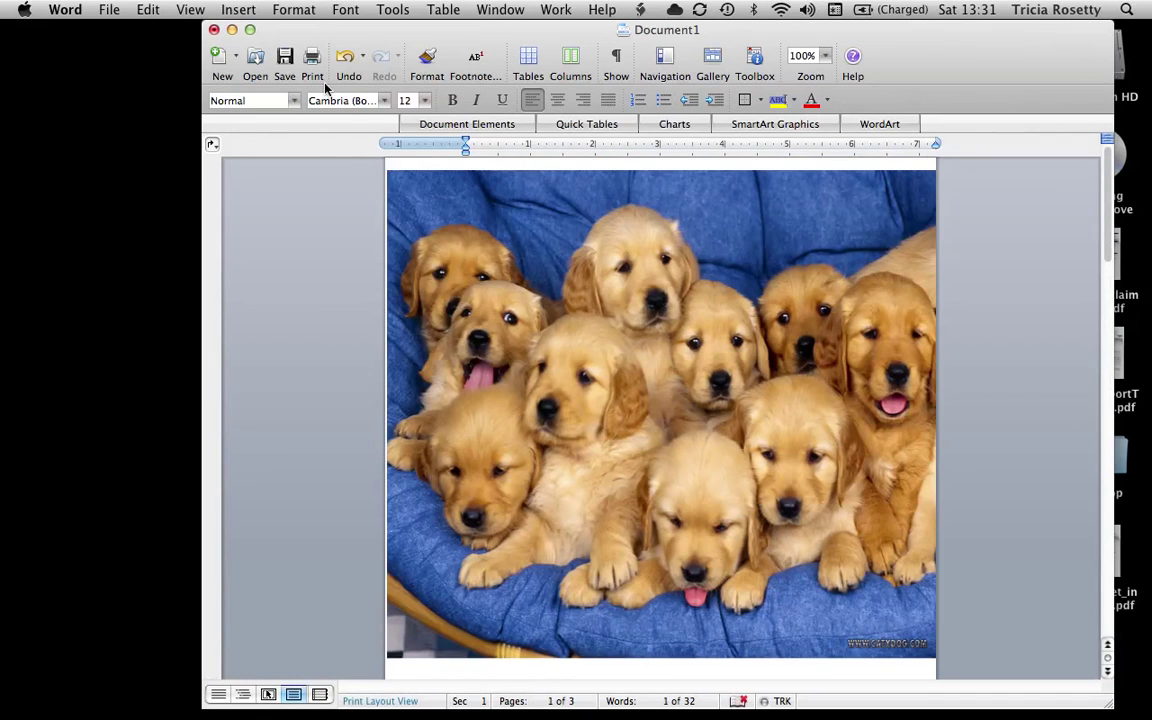
Step: Undo the last picture enlargement and the top margin change, checking both pages
{"action": "left_click", "coordinate": [148, 10]}
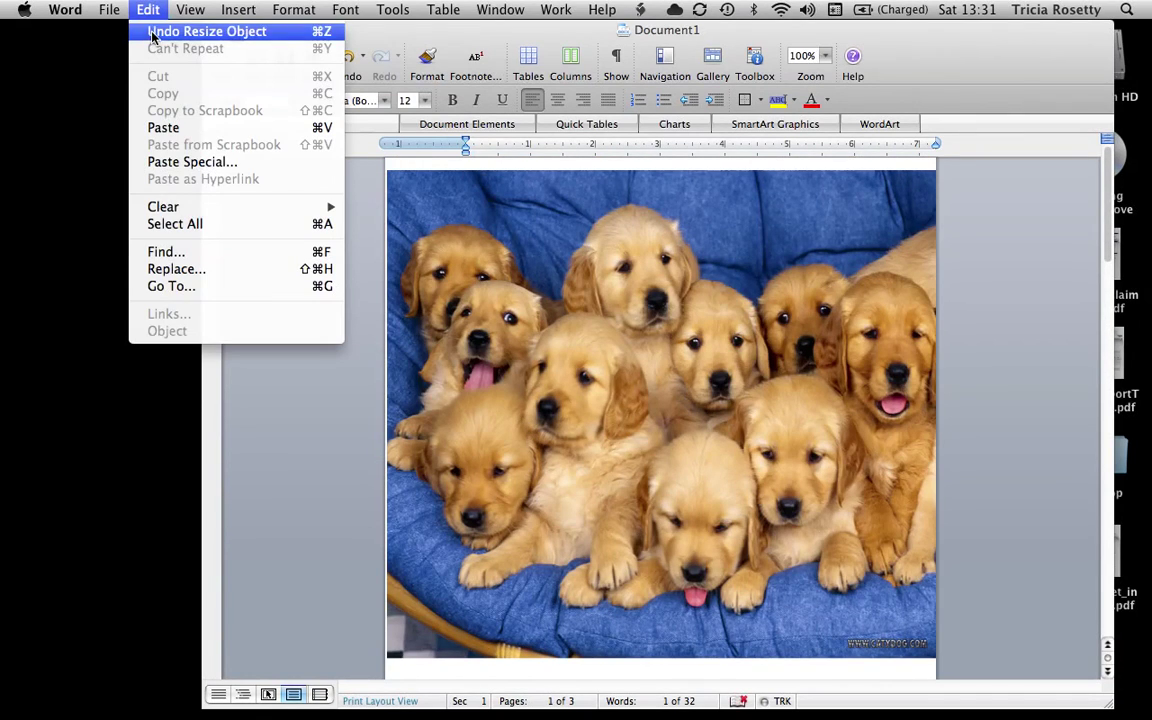
{"action": "left_click", "coordinate": [152, 33]}
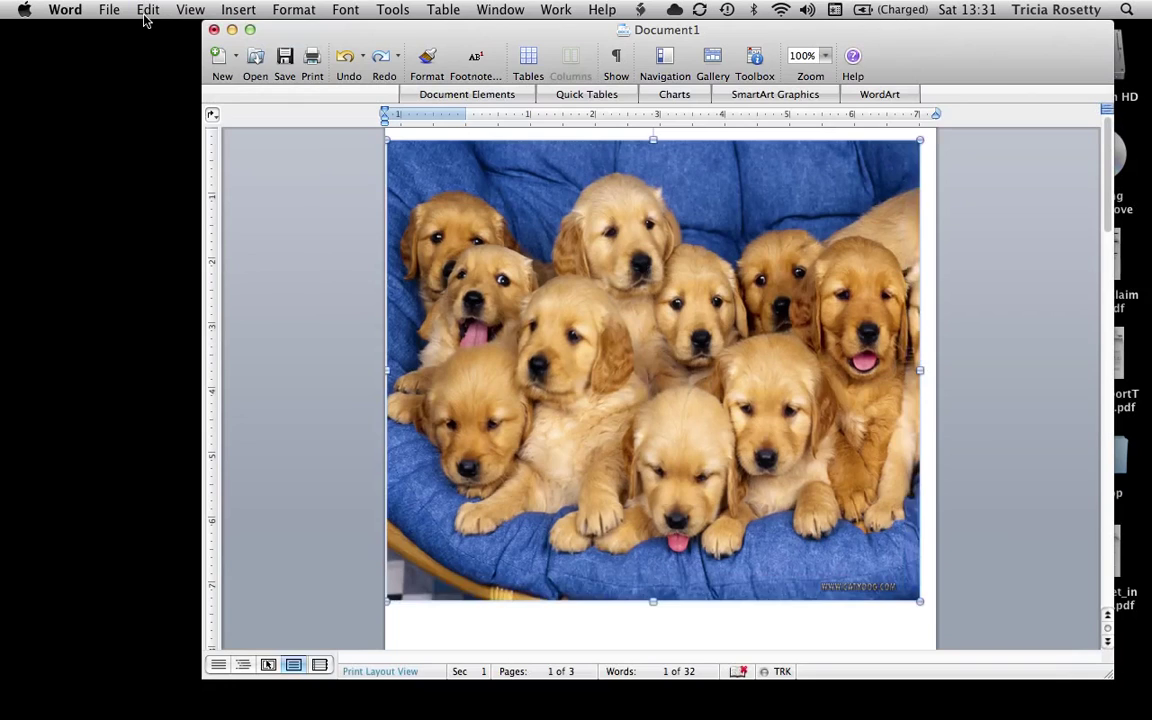
{"action": "scroll", "coordinate": [630, 481], "scroll_direction": "down", "scroll_amount": 10}
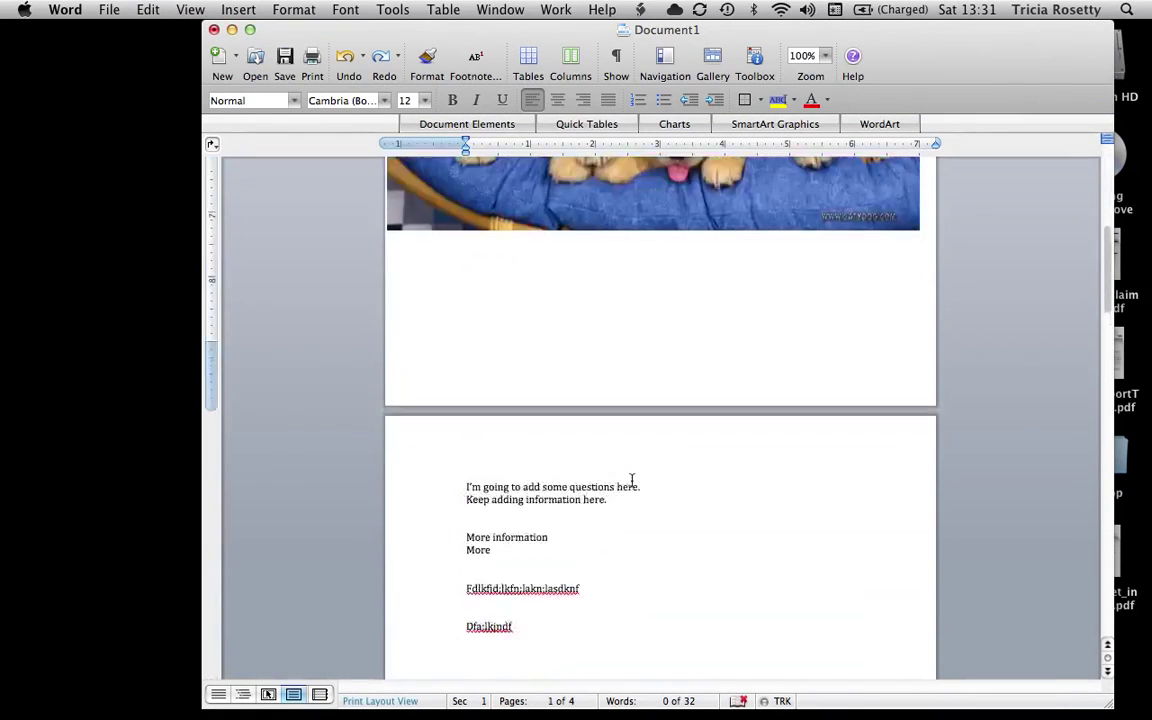
{"action": "scroll", "coordinate": [631, 482], "scroll_direction": "up", "scroll_amount": 10}
Step: Try to move the top margin to the page edge with the first-page picture selected, and undo it
{"action": "left_click", "coordinate": [615, 430]}
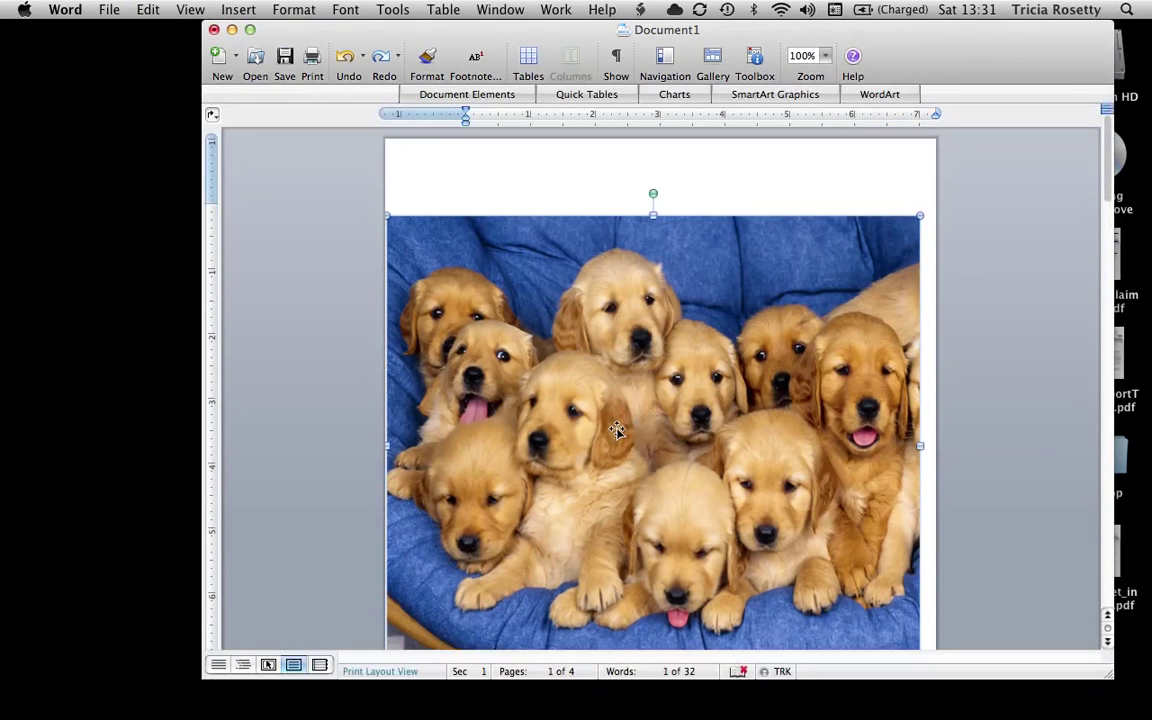
{"action": "left_click_drag", "start_coordinate": [213, 200], "coordinate": [216, 140]}
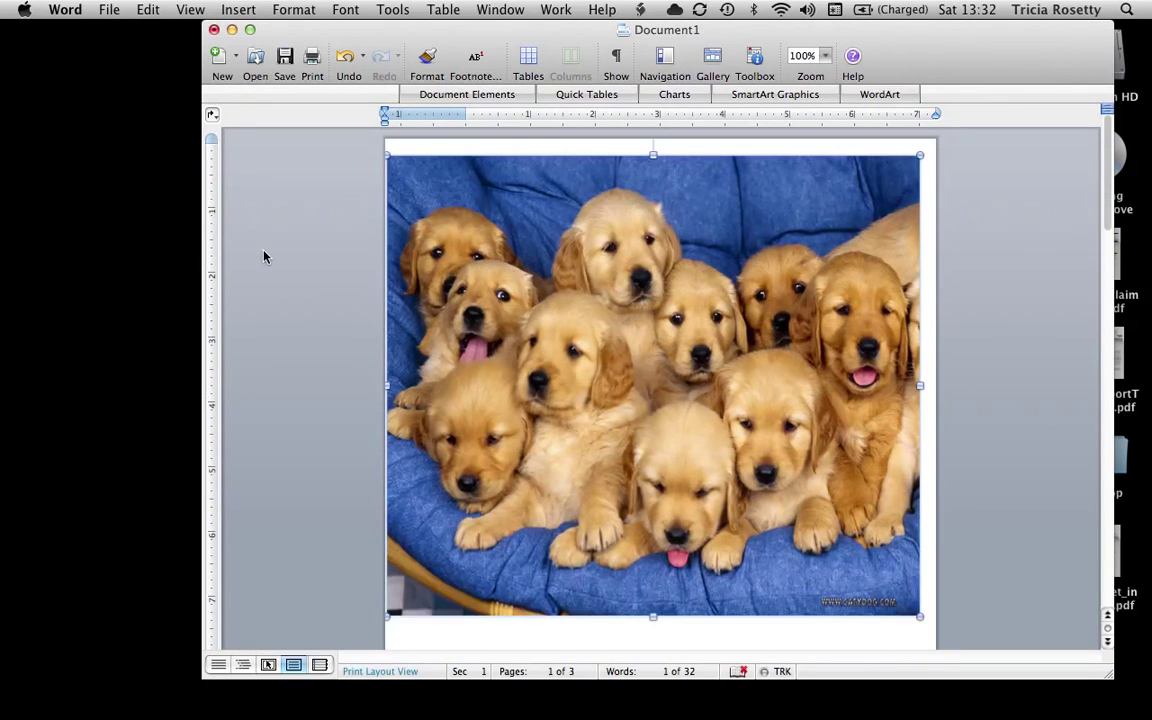
{"action": "key", "text": "super+z"}
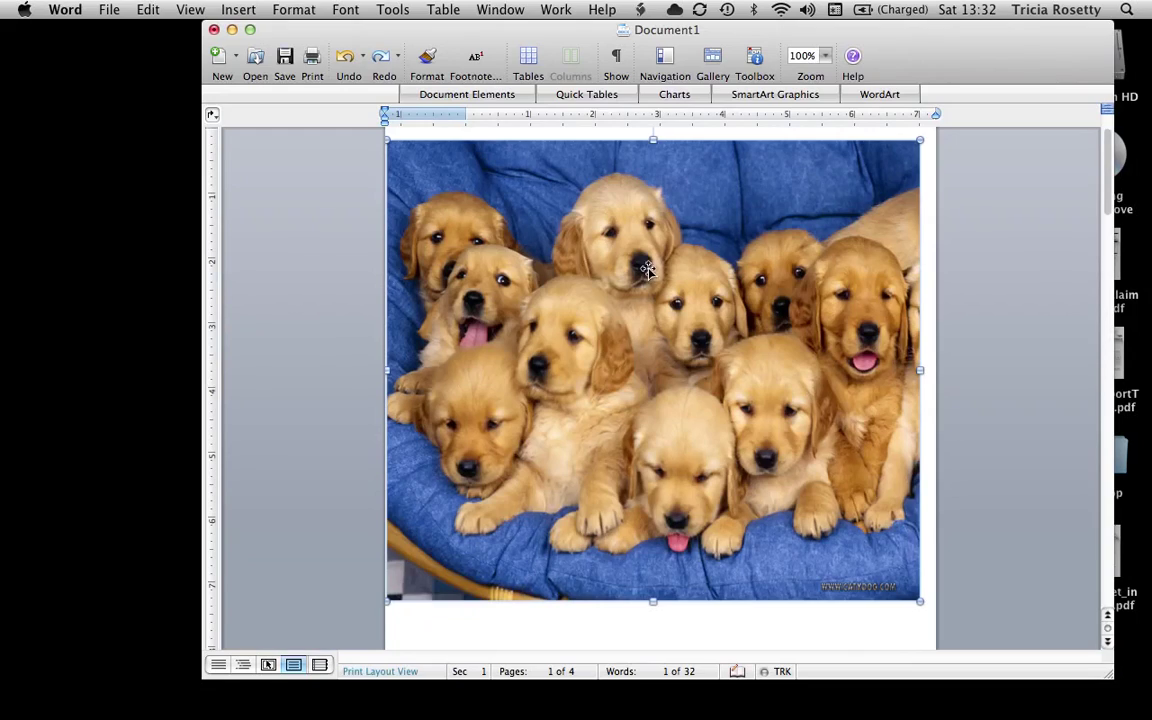
{"action": "left_click", "coordinate": [1021, 322]}
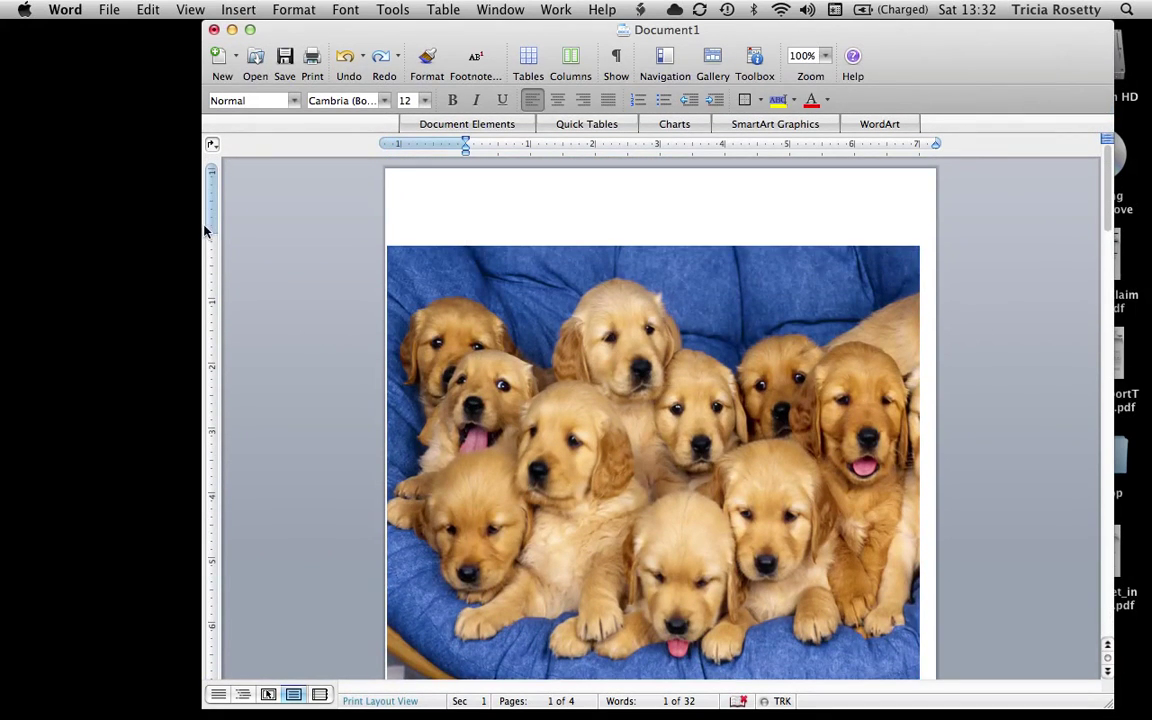
Step: Try reducing the top margin again with the picture unselected, check the second page's text, and undo the change
{"action": "left_click_drag", "start_coordinate": [212, 230], "coordinate": [213, 177]}
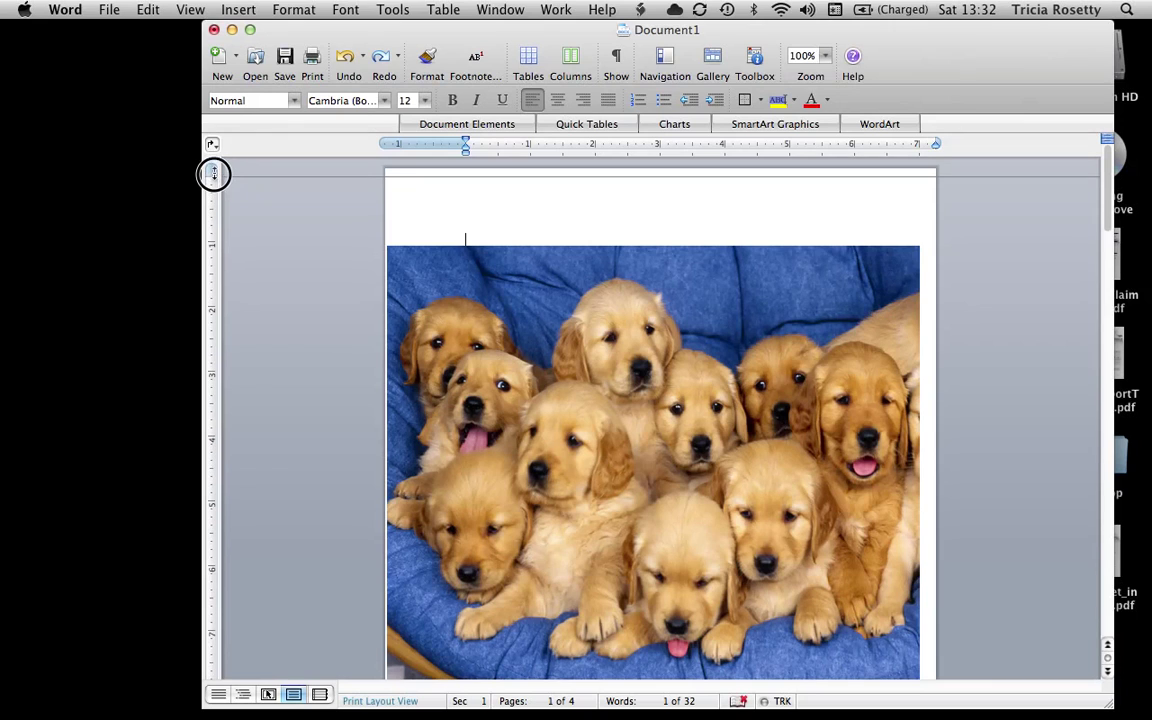
{"action": "scroll", "coordinate": [252, 327], "scroll_direction": "down", "scroll_amount": 10}
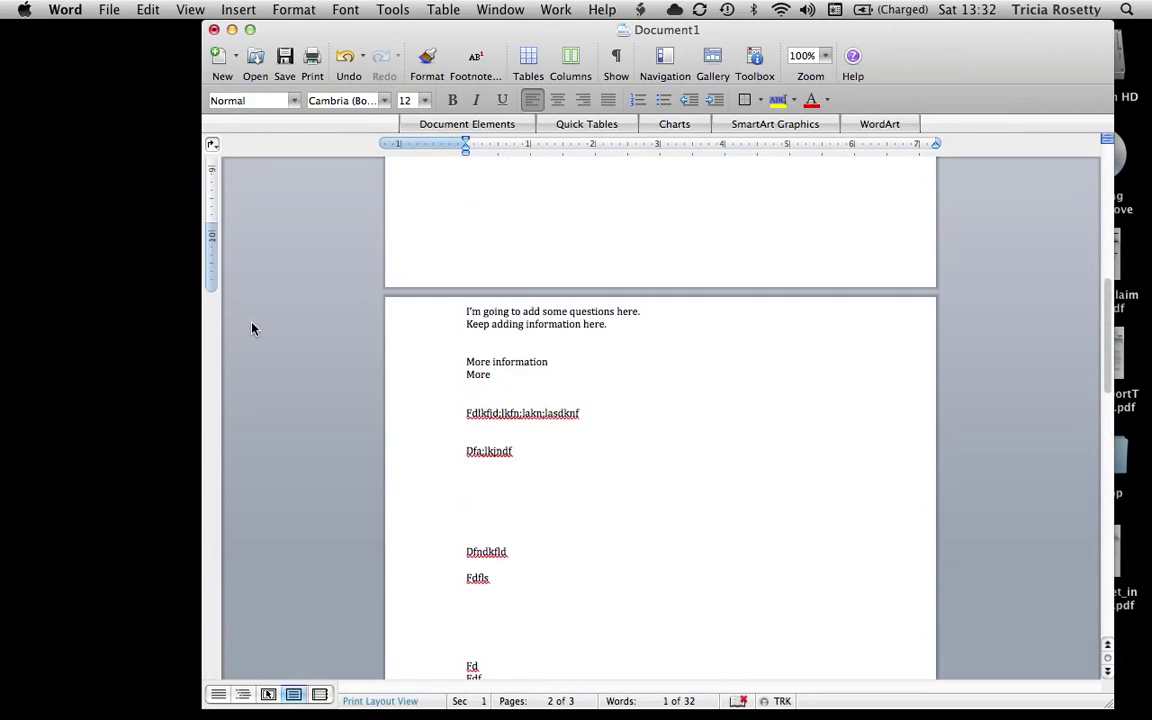
{"action": "key", "text": "super+z"}
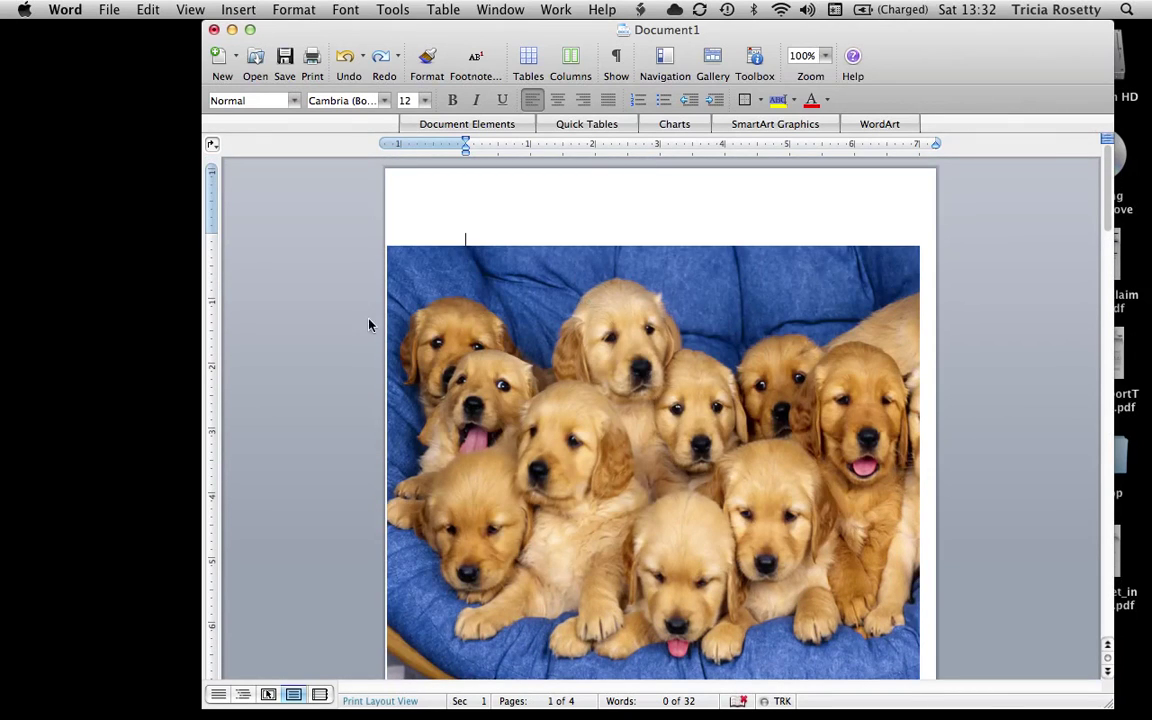
{"action": "scroll", "coordinate": [369, 325], "scroll_direction": "down", "scroll_amount": 10}
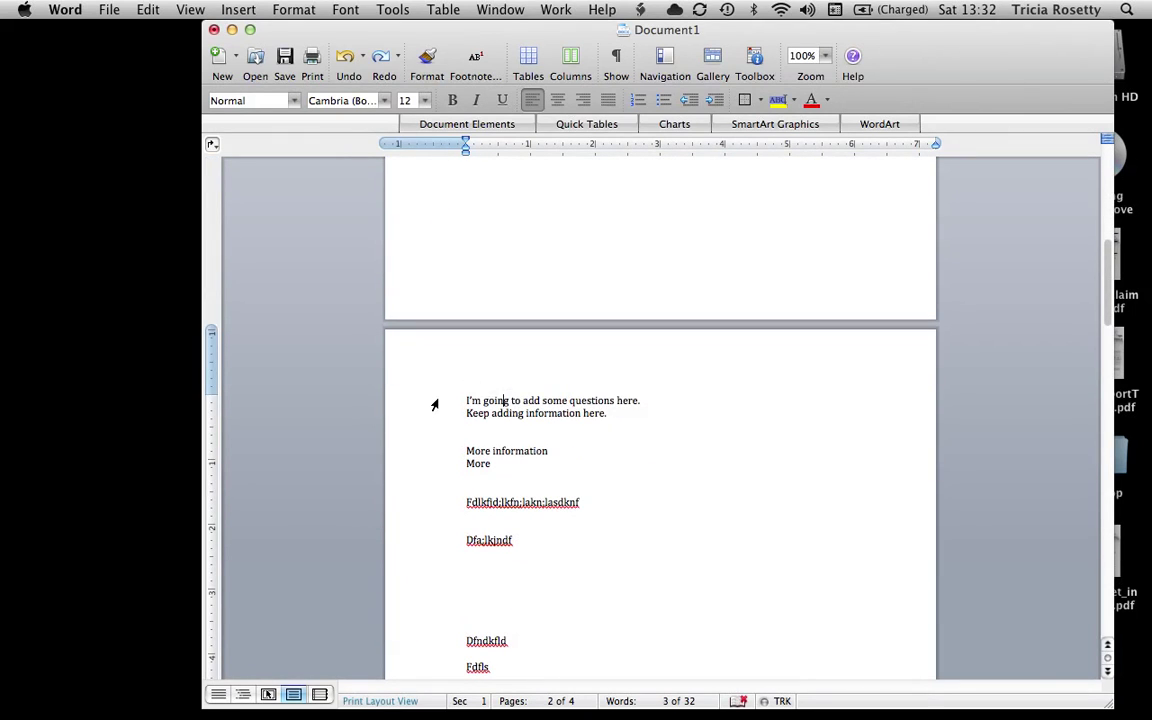
{"action": "scroll", "coordinate": [434, 391], "scroll_direction": "up", "scroll_amount": 10}
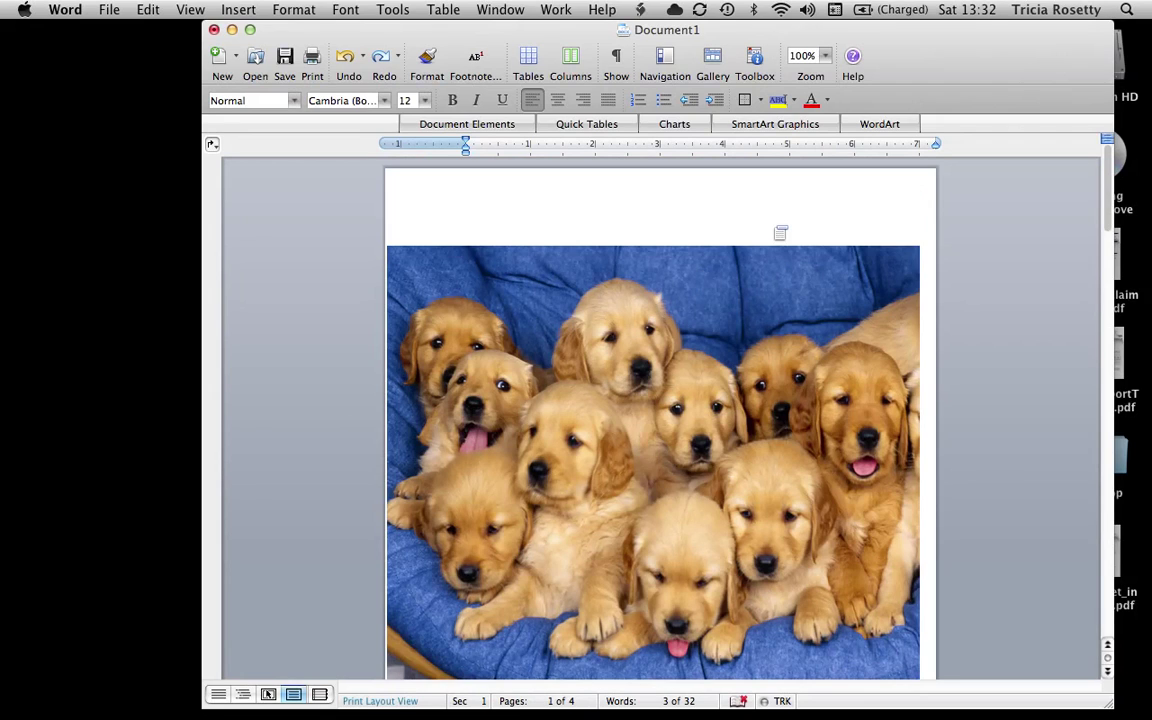
Step: Rotate the first-page puppy picture clockwise, inspect where it lands, and undo the rotation
{"action": "left_click", "coordinate": [776, 278]}
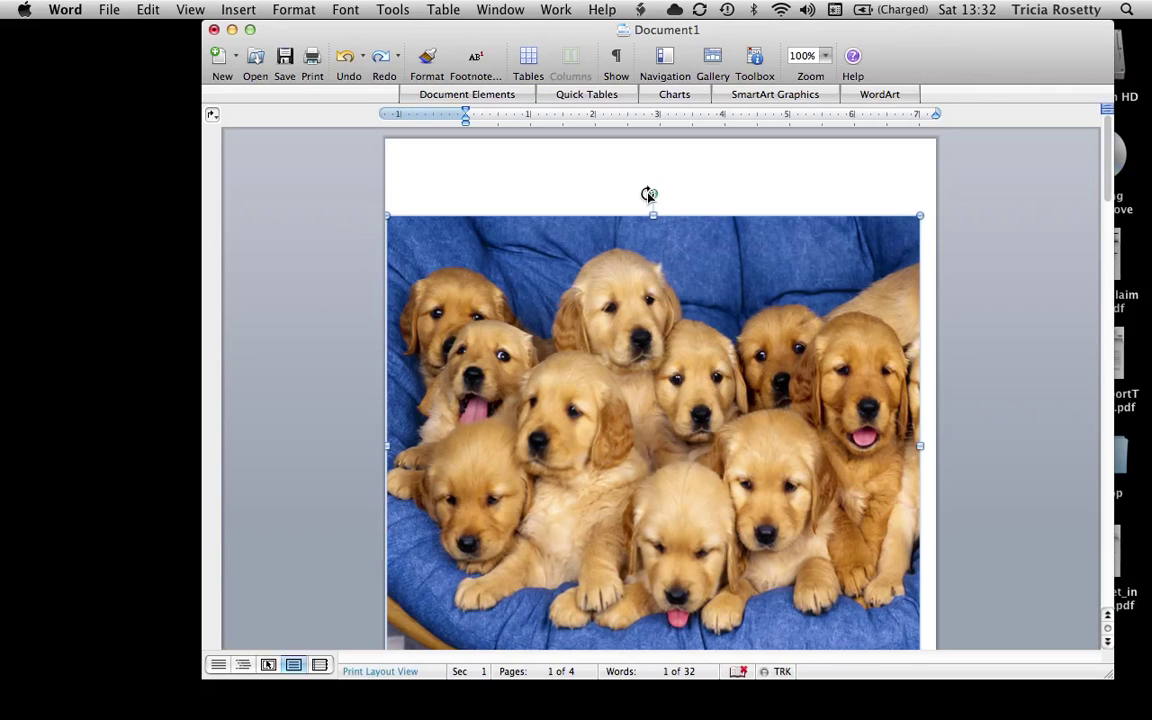
{"action": "left_click_drag", "start_coordinate": [648, 194], "coordinate": [745, 272]}
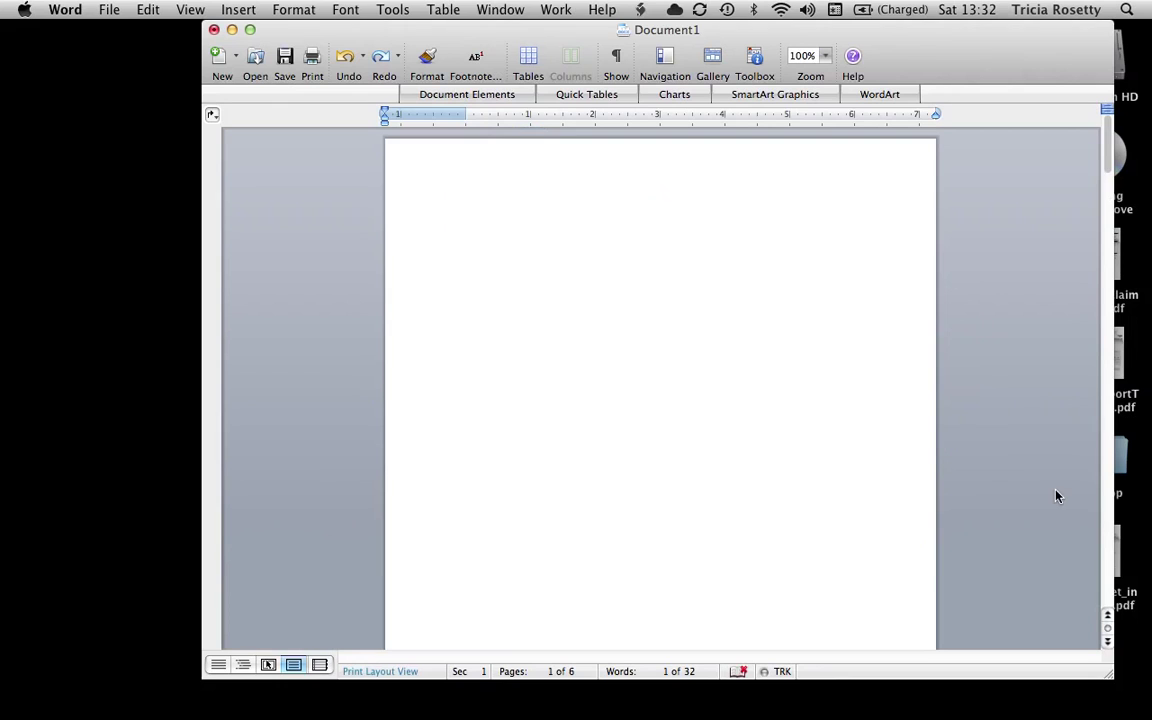
{"action": "scroll", "coordinate": [977, 381], "scroll_direction": "down", "scroll_amount": 10}
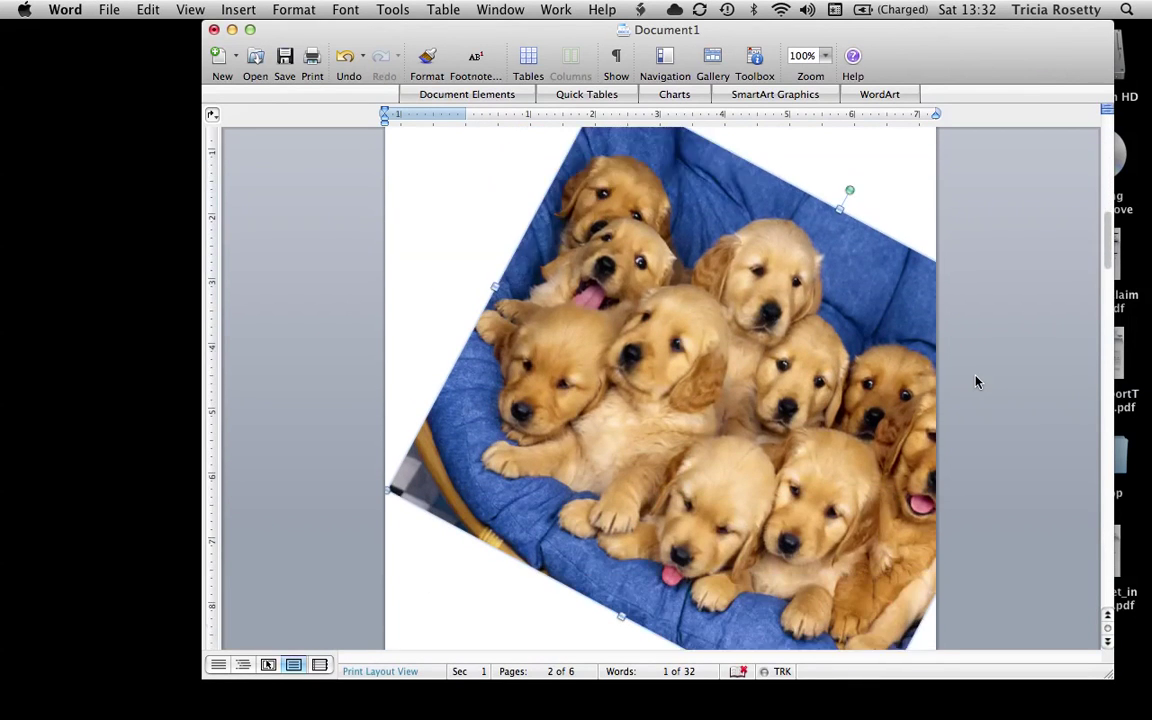
{"action": "scroll", "coordinate": [957, 338], "scroll_direction": "up", "scroll_amount": 3}
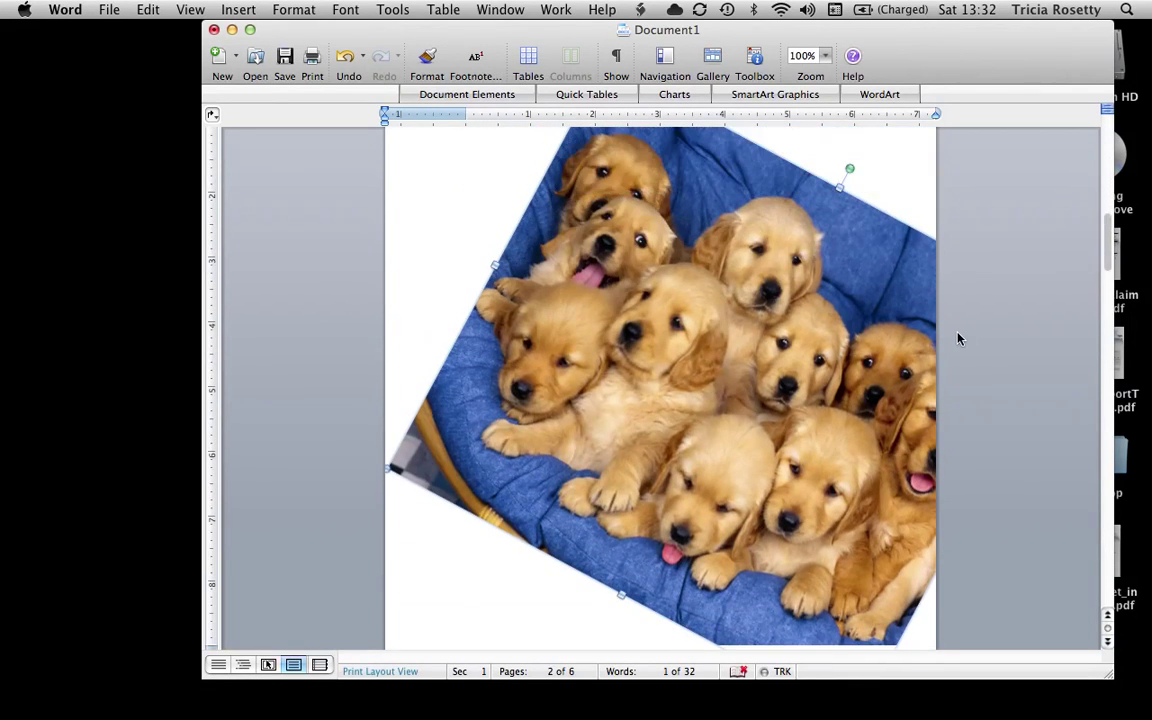
{"action": "key", "text": "super+z"}
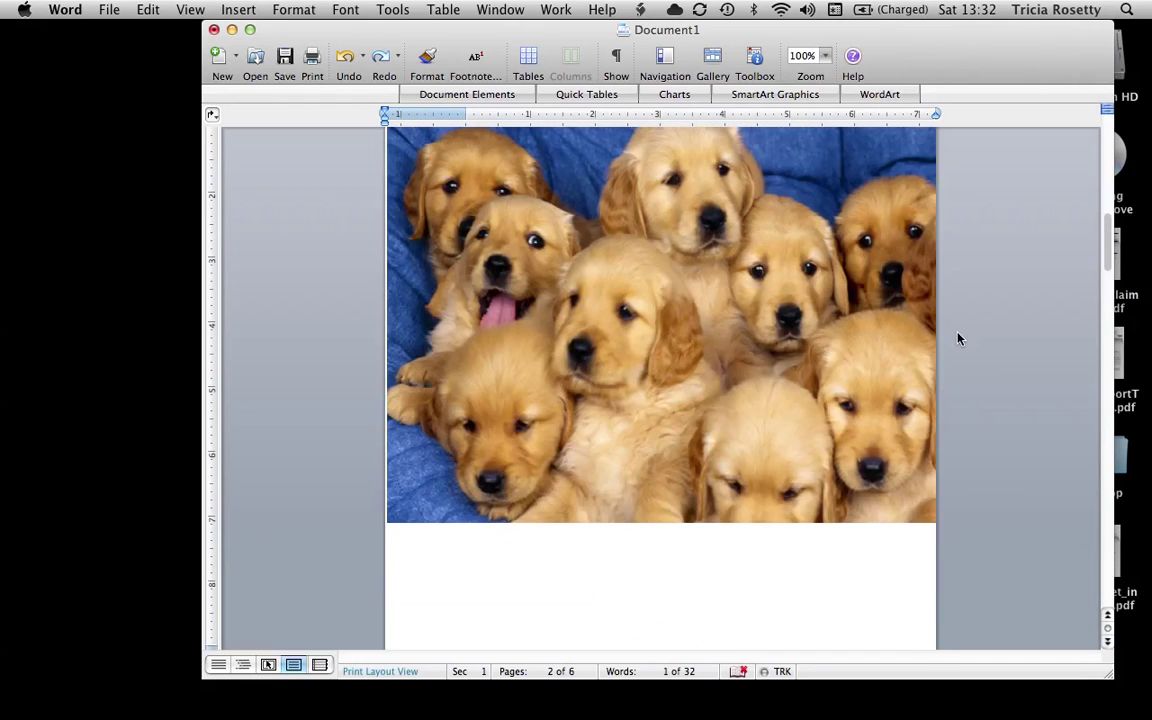
Step: Undo the earlier enlargement of the first-page picture, keeping it at the page's left edge
{"action": "scroll", "coordinate": [957, 338], "scroll_direction": "up", "scroll_amount": 4}
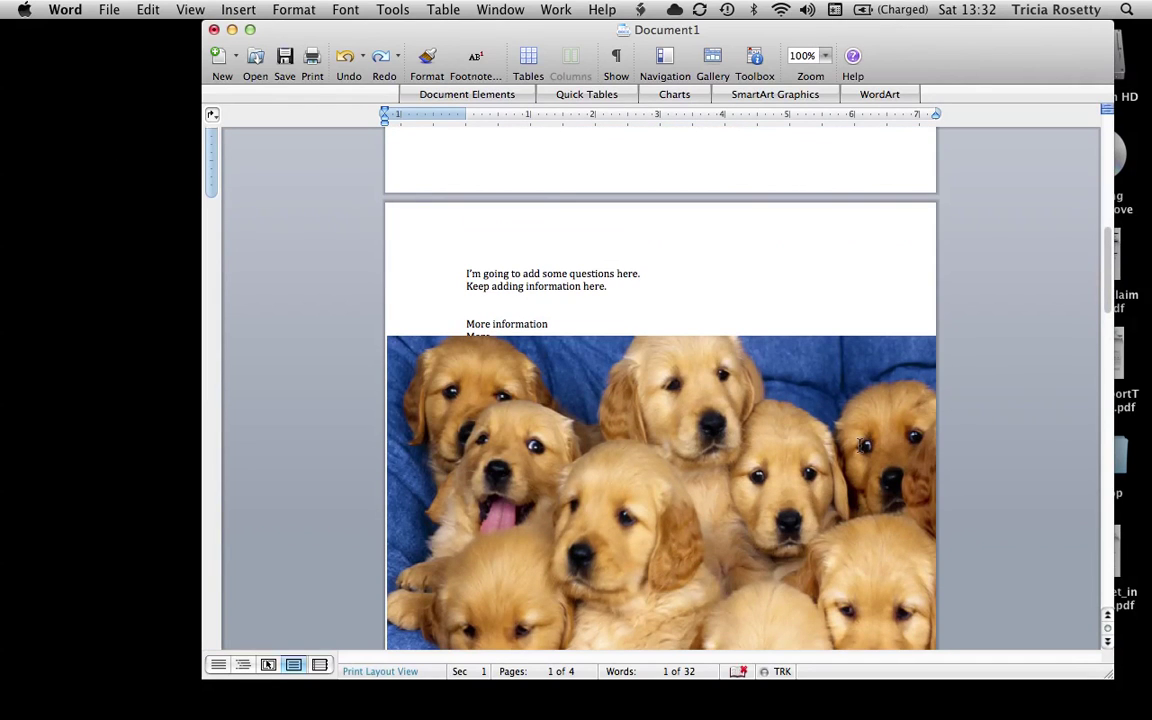
{"action": "key", "text": "super+z"}
{"action": "key", "text": "super+z"}
{"action": "scroll", "coordinate": [873, 371], "scroll_direction": "down", "scroll_amount": 4}
{"action": "scroll", "coordinate": [873, 371], "scroll_direction": "up", "scroll_amount": 4}
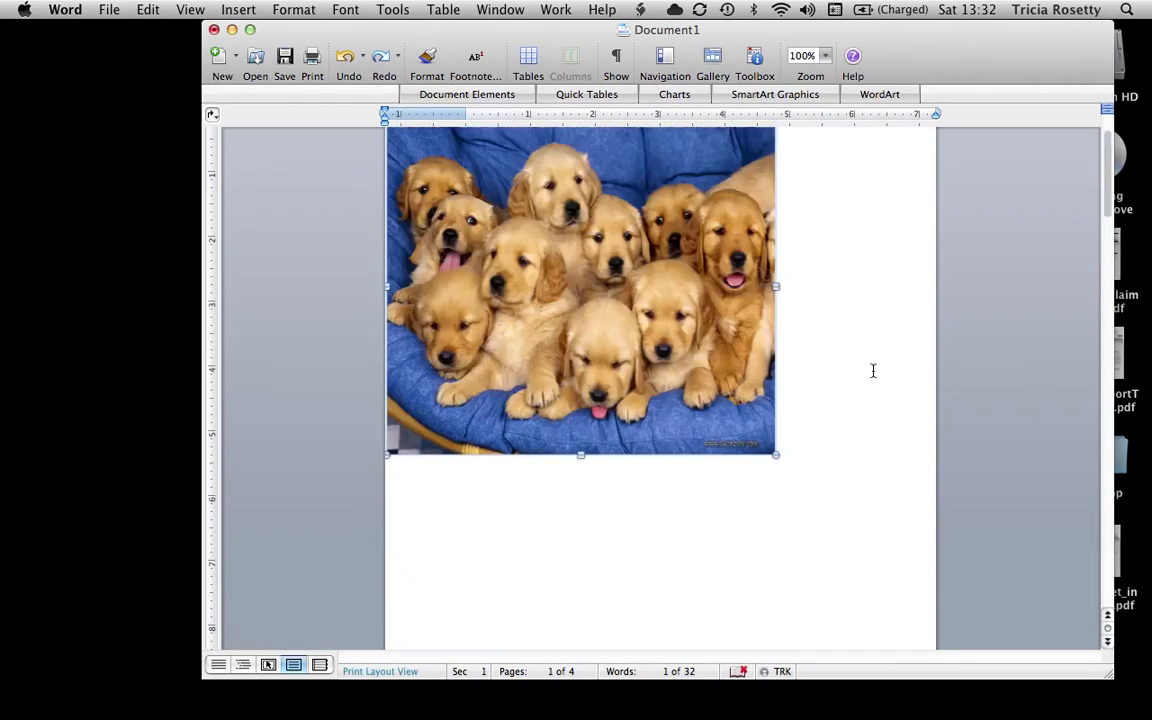
{"action": "scroll", "coordinate": [873, 371], "scroll_direction": "up", "scroll_amount": 2}
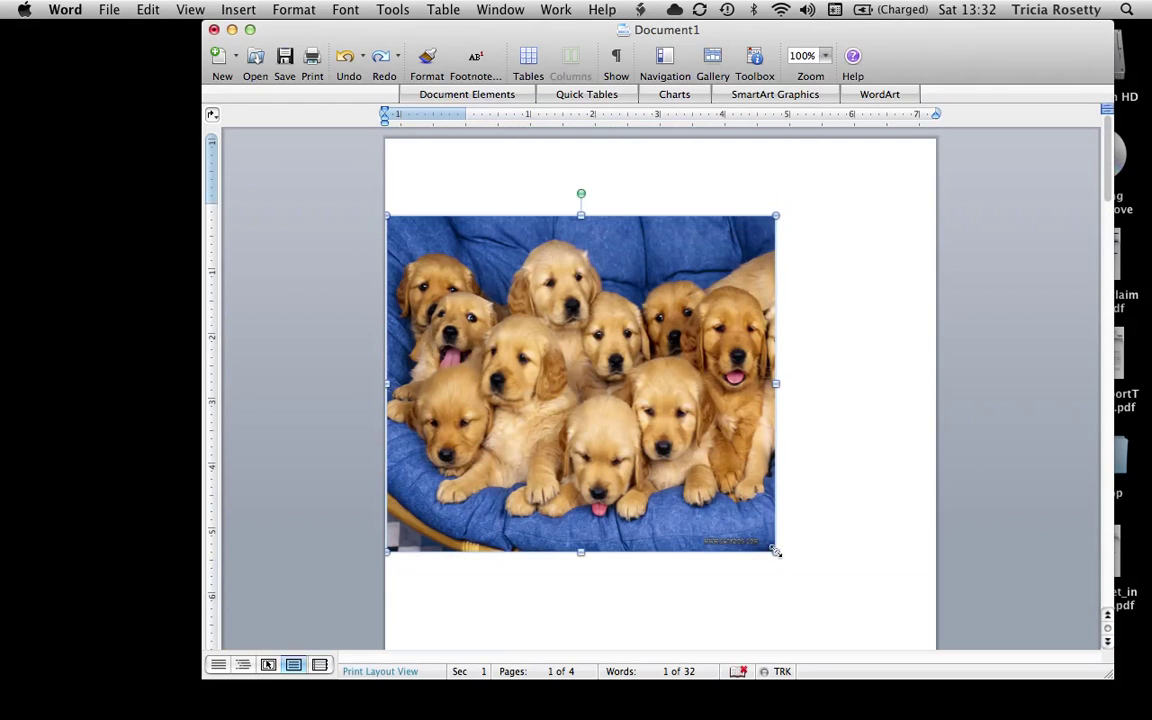
Step: Set the first-page puppy picture's text wrapping to Square
{"action": "right_click", "coordinate": [705, 497]}
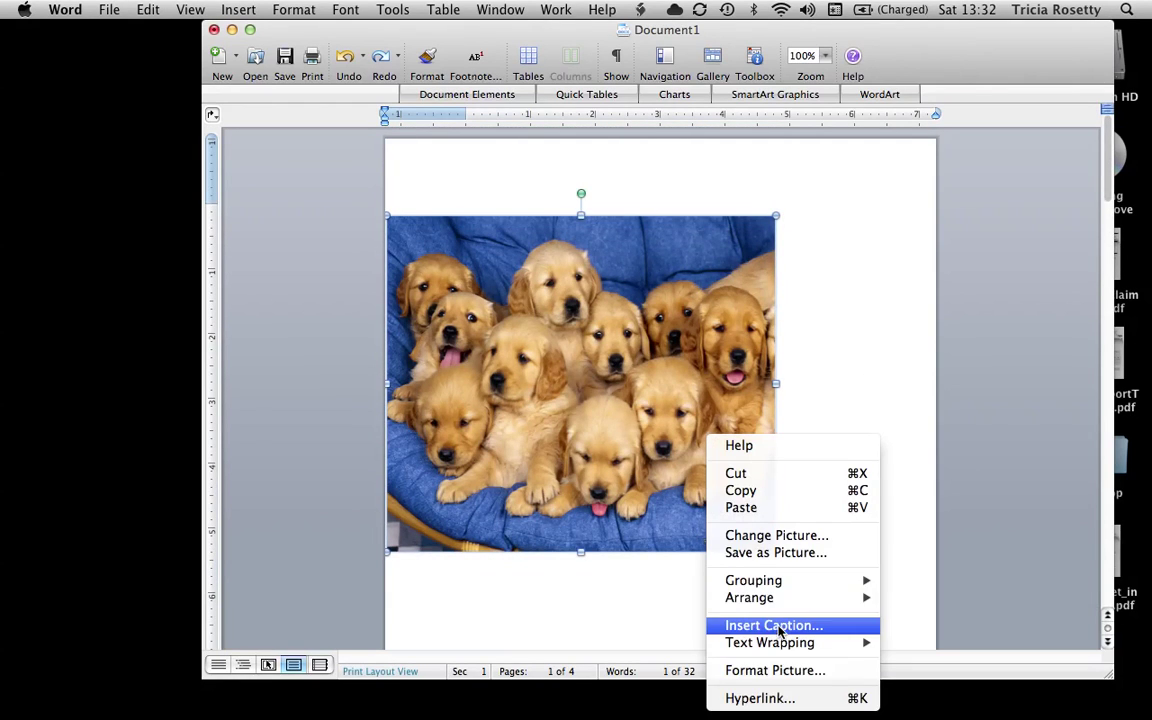
{"action": "mouse_move", "coordinate": [778, 645]}
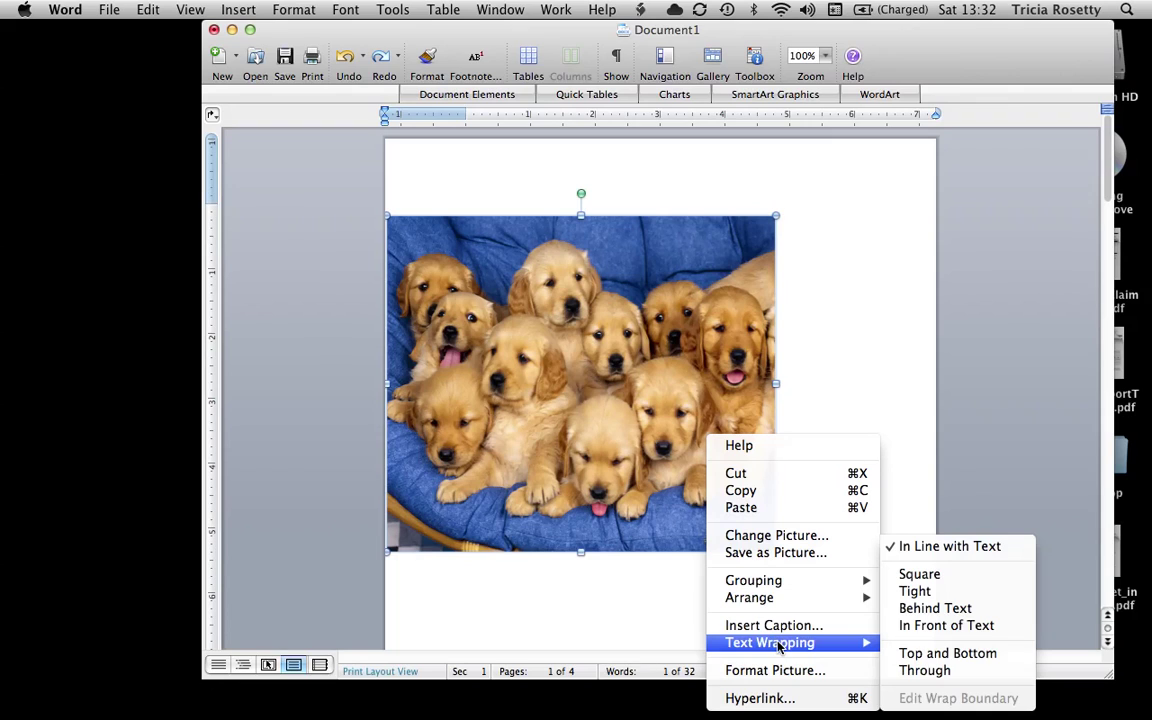
{"action": "left_click", "coordinate": [928, 573]}
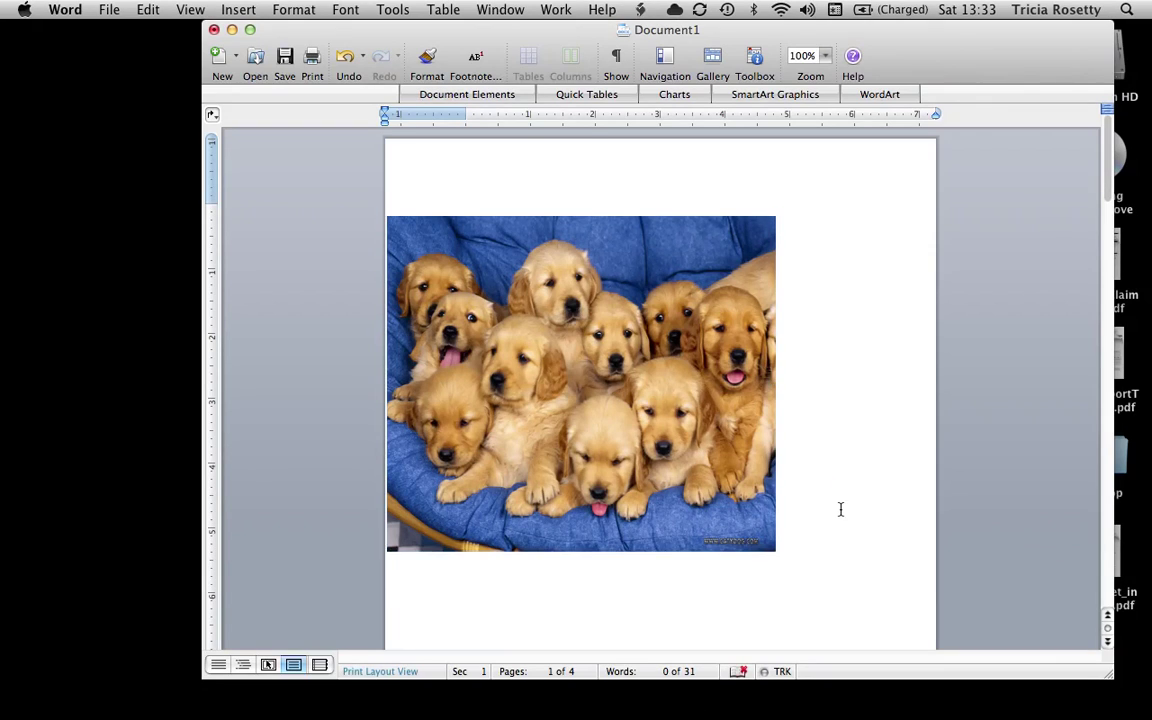
Step: Enter "df;ldkfjdslkf" beside the first-page picture and "this is my text" on a line above it
{"action": "left_click", "coordinate": [566, 181]}
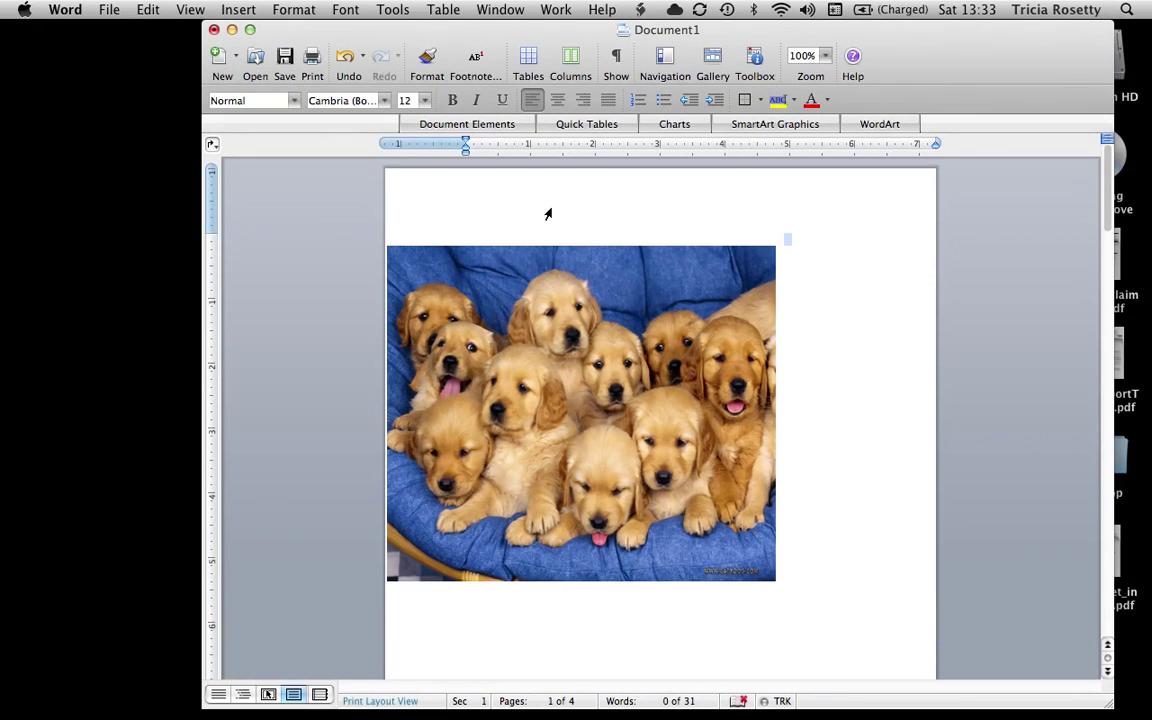
{"action": "type", "text": "f"}
{"action": "type", "text": "tHis sis my text"}
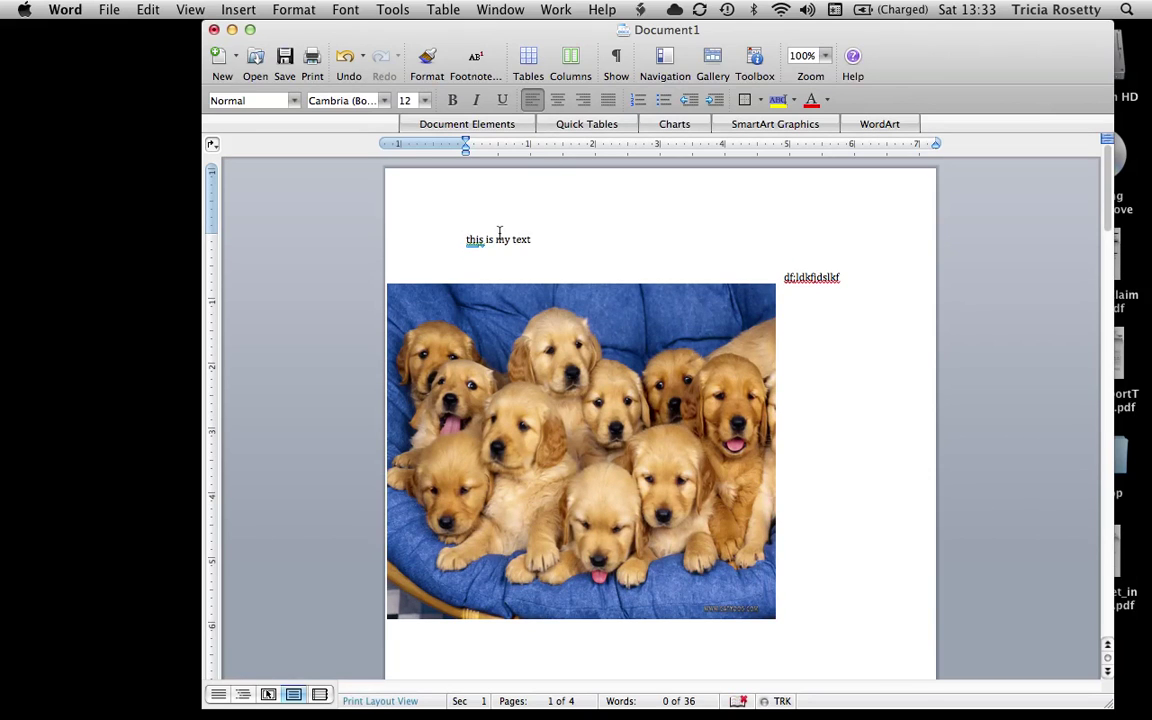
Step: Replace the line "this is my text" above the picture with "TITLE"
{"action": "left_click", "coordinate": [448, 240]}
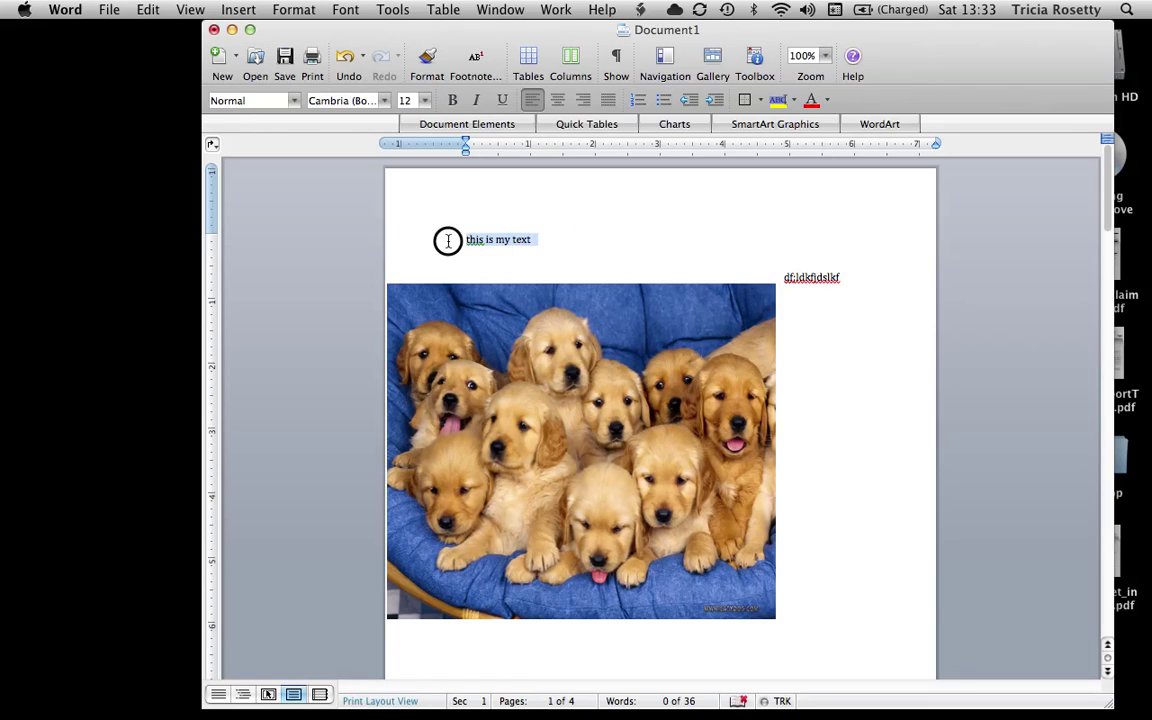
{"action": "type", "text": "LE"}
{"action": "key", "text": "BackSpace"}
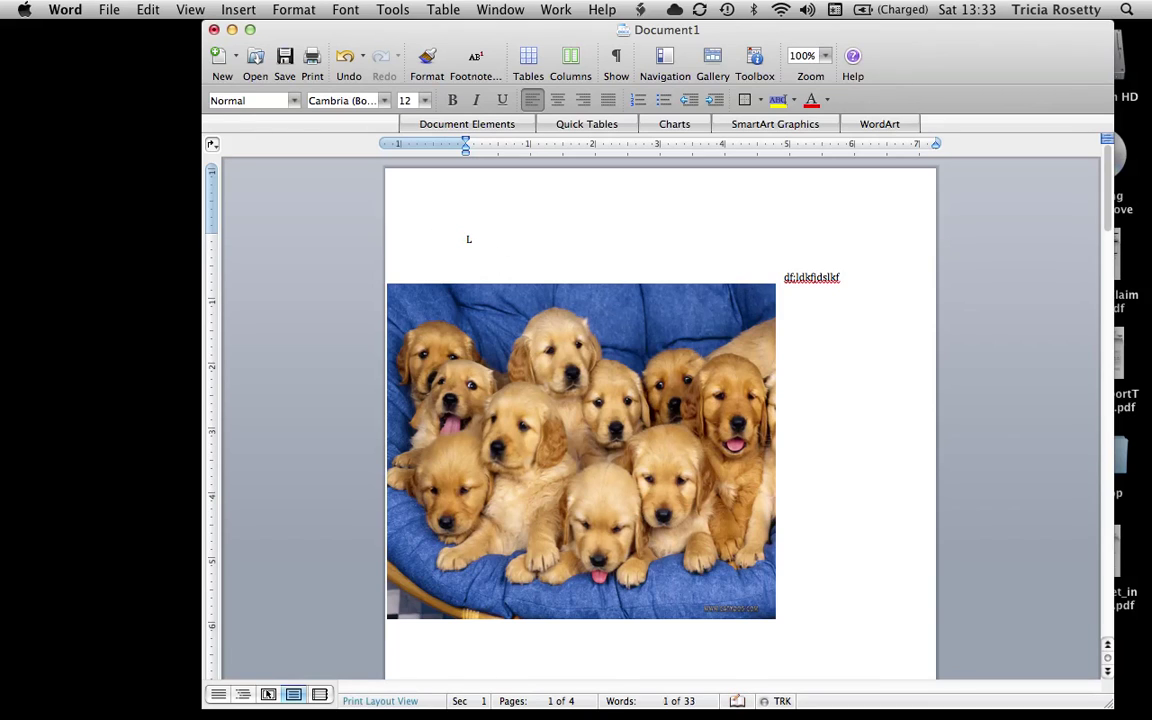
{"action": "type", "text": "LE"}
Step: Centre the word "TITLE" and set its font size to 24
{"action": "double_click", "coordinate": [478, 239]}
{"action": "left_click", "coordinate": [557, 100]}
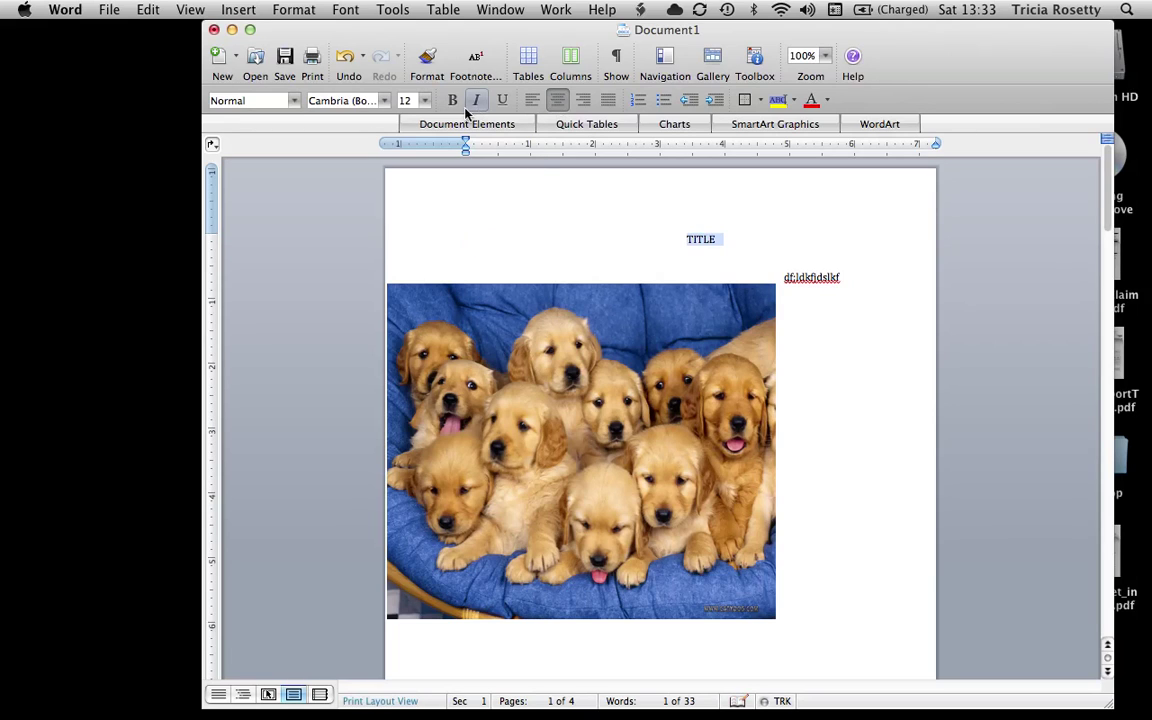
{"action": "left_click", "coordinate": [424, 100]}
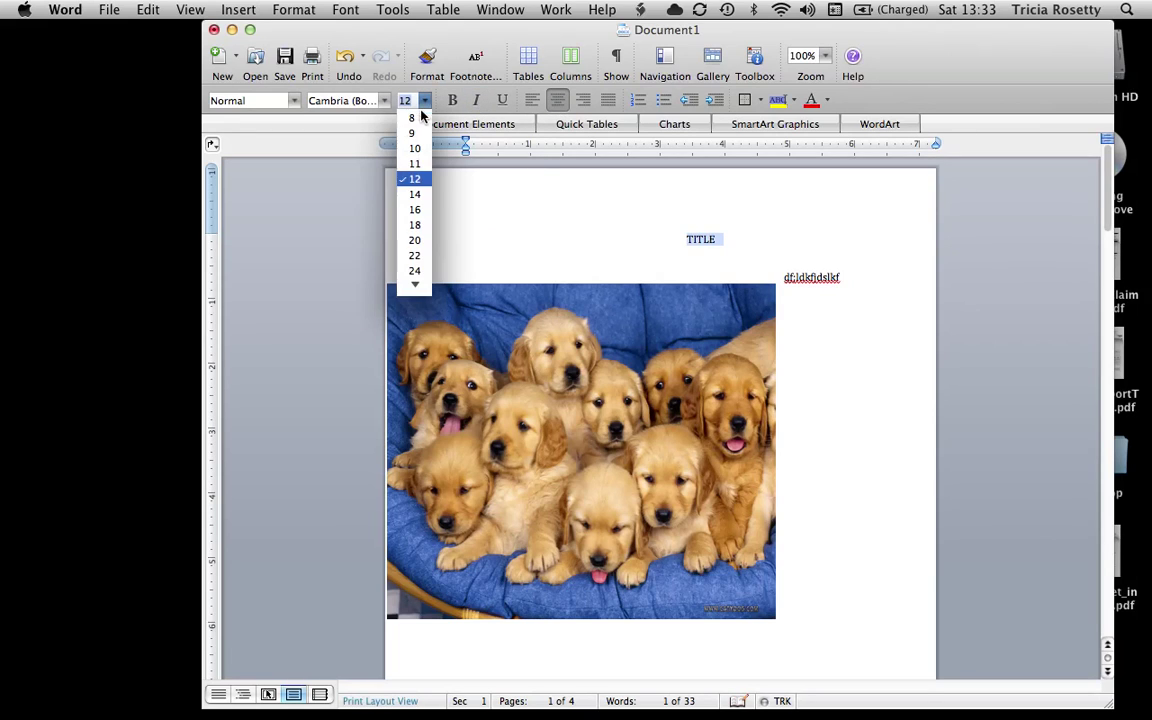
{"action": "left_click", "coordinate": [416, 272]}
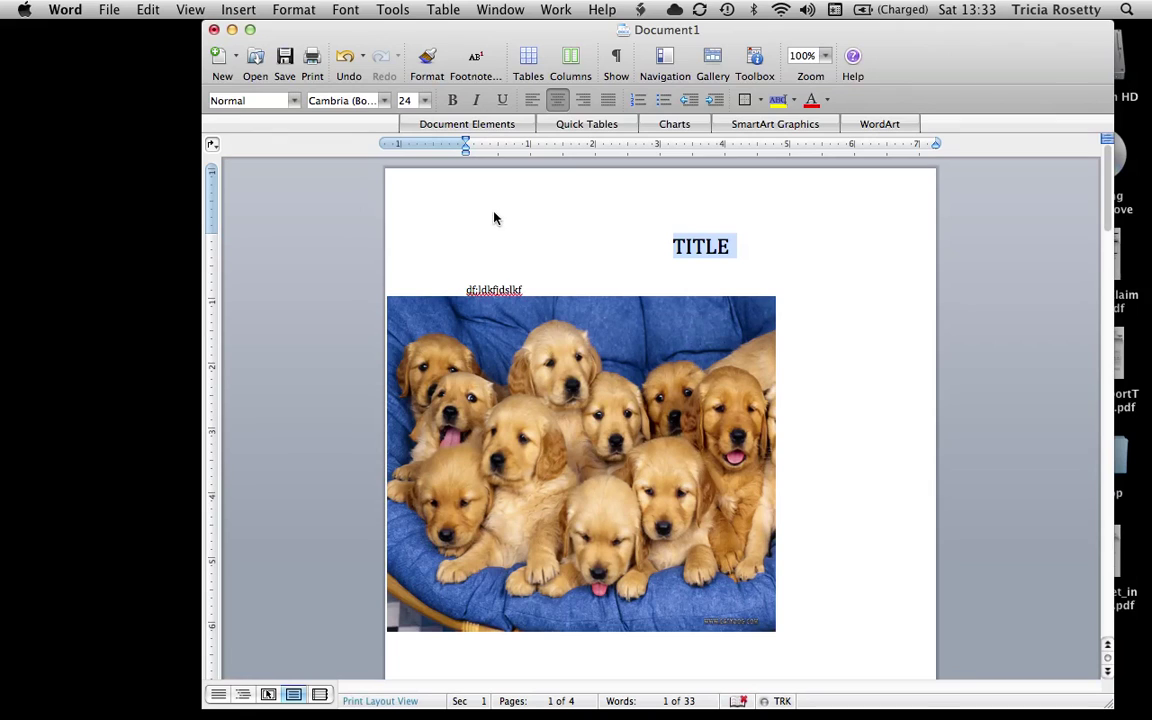
Step: Add the line "Image information" between the title and the picture
{"action": "left_click", "coordinate": [563, 277]}
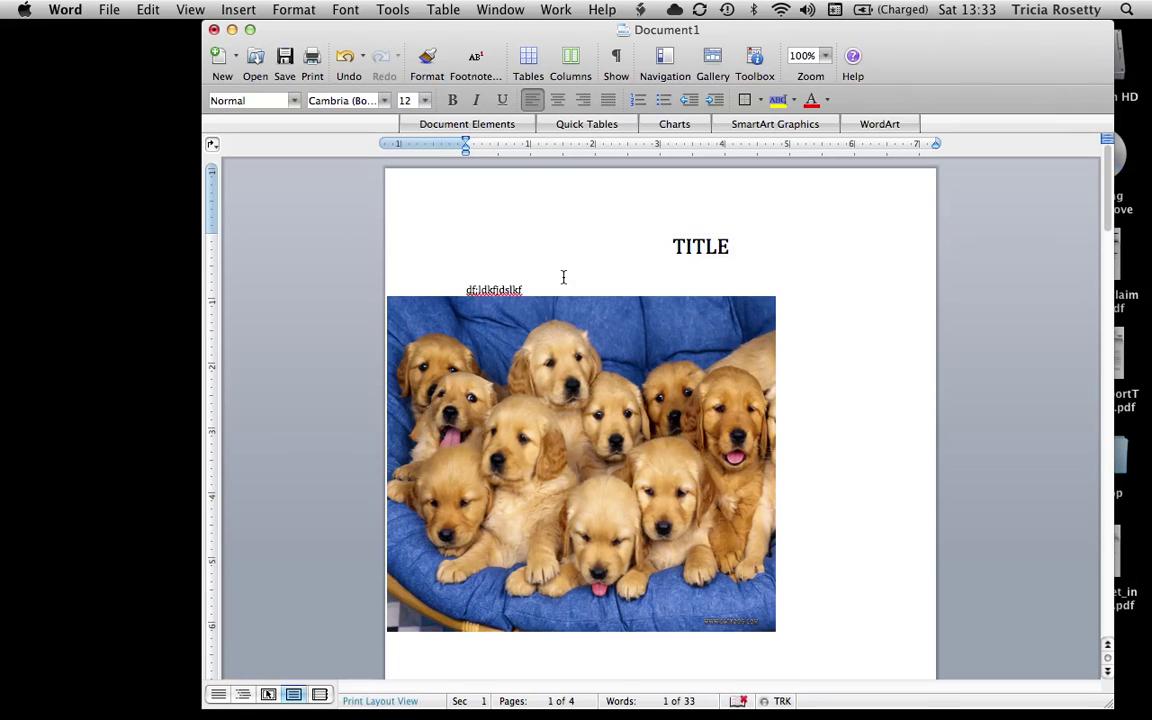
{"action": "type", "text": "Image information"}
{"action": "left_click_drag", "start_coordinate": [494, 289], "coordinate": [782, 378]}
{"action": "scroll", "coordinate": [708, 404], "scroll_direction": "down", "scroll_amount": 5}
Step: Try the first-page picture at several positions around the "df;ldkfjdslkf" text to see how the text wraps
{"action": "left_click", "coordinate": [708, 404]}
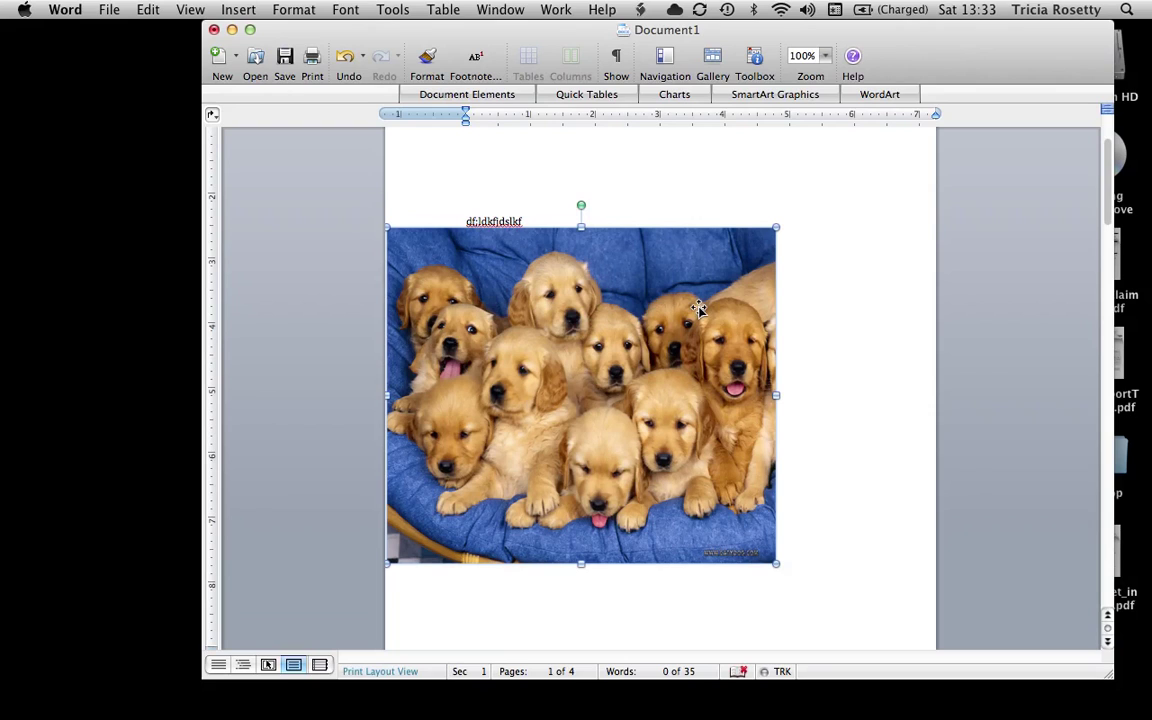
{"action": "scroll", "coordinate": [546, 193], "scroll_direction": "up", "scroll_amount": 2}
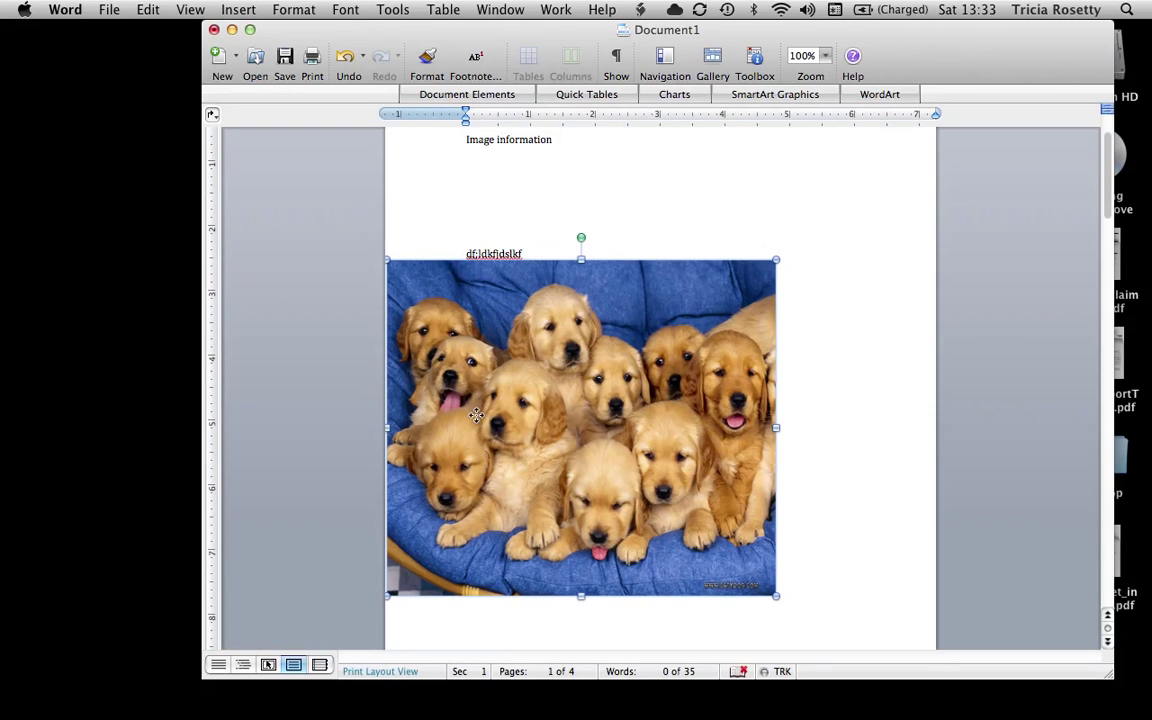
{"action": "left_click_drag", "start_coordinate": [467, 372], "coordinate": [546, 369]}
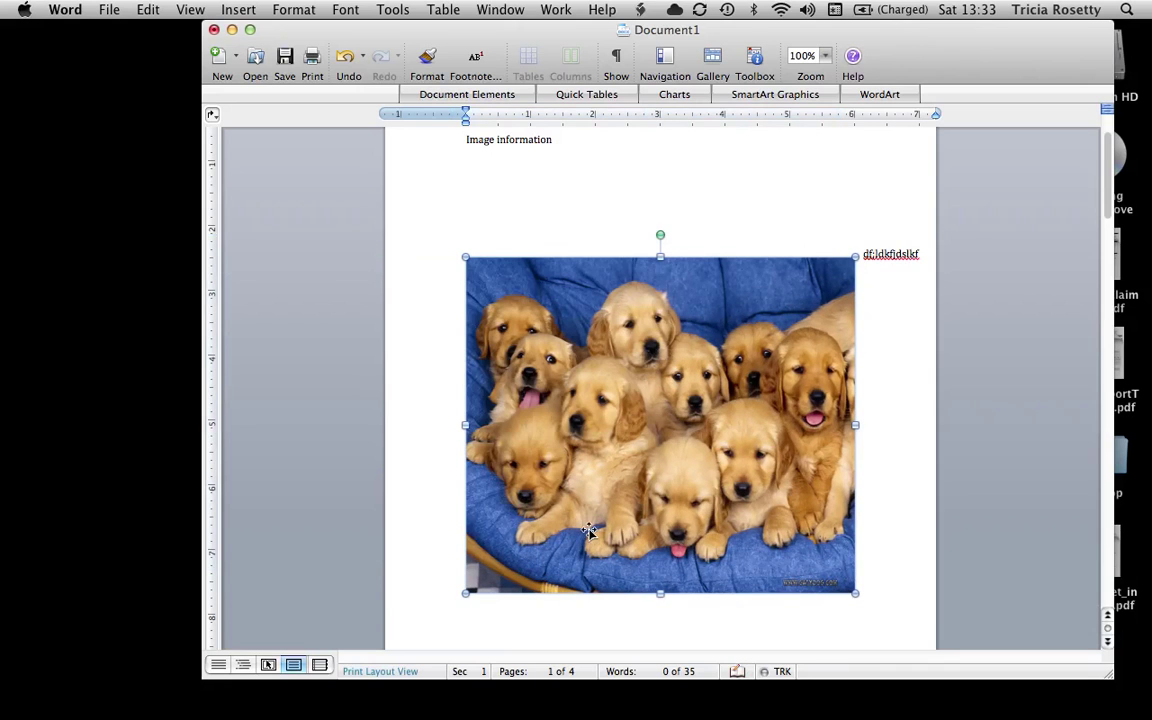
{"action": "left_click_drag", "start_coordinate": [612, 392], "coordinate": [590, 348]}
{"action": "left_click_drag", "start_coordinate": [639, 409], "coordinate": [747, 449]}
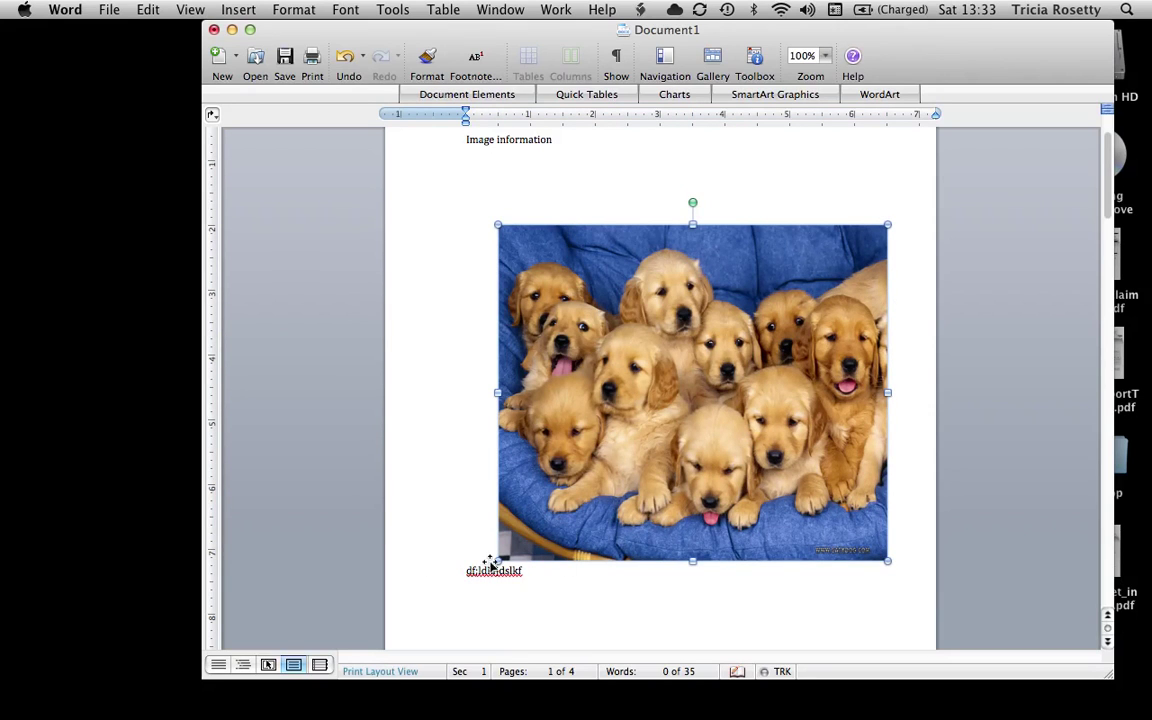
{"action": "left_click", "coordinate": [610, 515]}
{"action": "left_click_drag", "start_coordinate": [610, 515], "coordinate": [635, 556]}
{"action": "left_click_drag", "start_coordinate": [598, 392], "coordinate": [607, 300]}
Step: Check the second page's text, and move the first-page picture to the page's right side below "Image information"
{"action": "scroll", "coordinate": [815, 335], "scroll_direction": "down", "scroll_amount": 1}
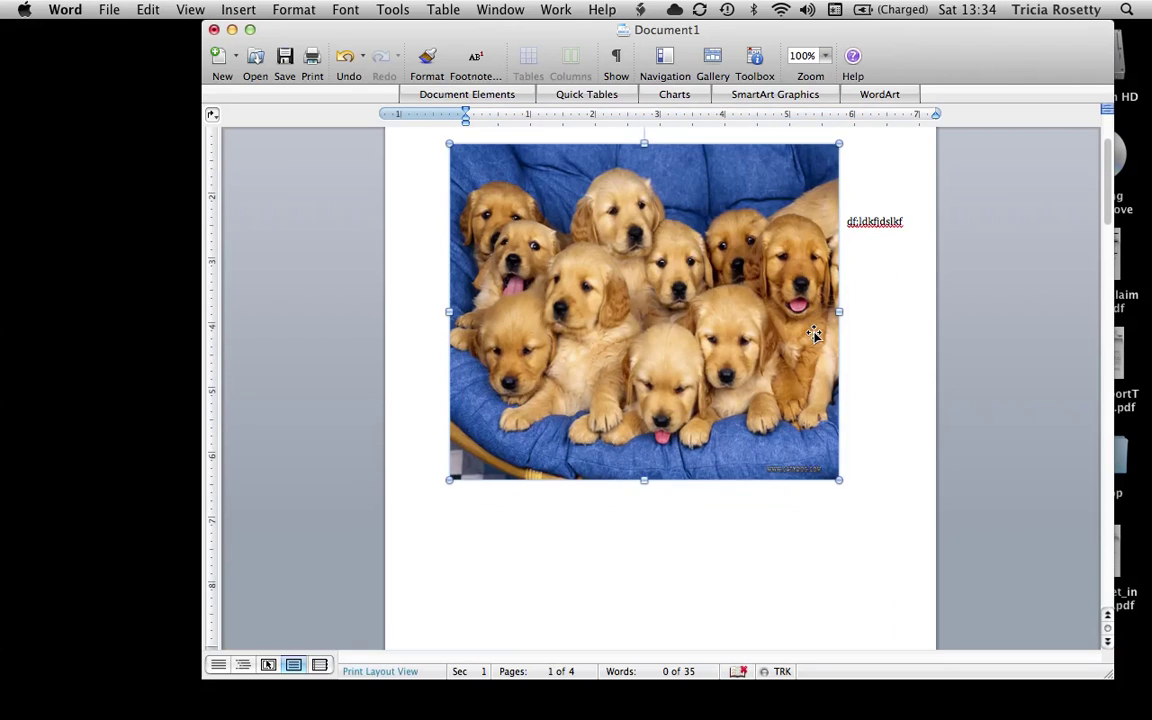
{"action": "scroll", "coordinate": [815, 335], "scroll_direction": "up", "scroll_amount": 3}
{"action": "scroll", "coordinate": [815, 335], "scroll_direction": "down", "scroll_amount": 10}
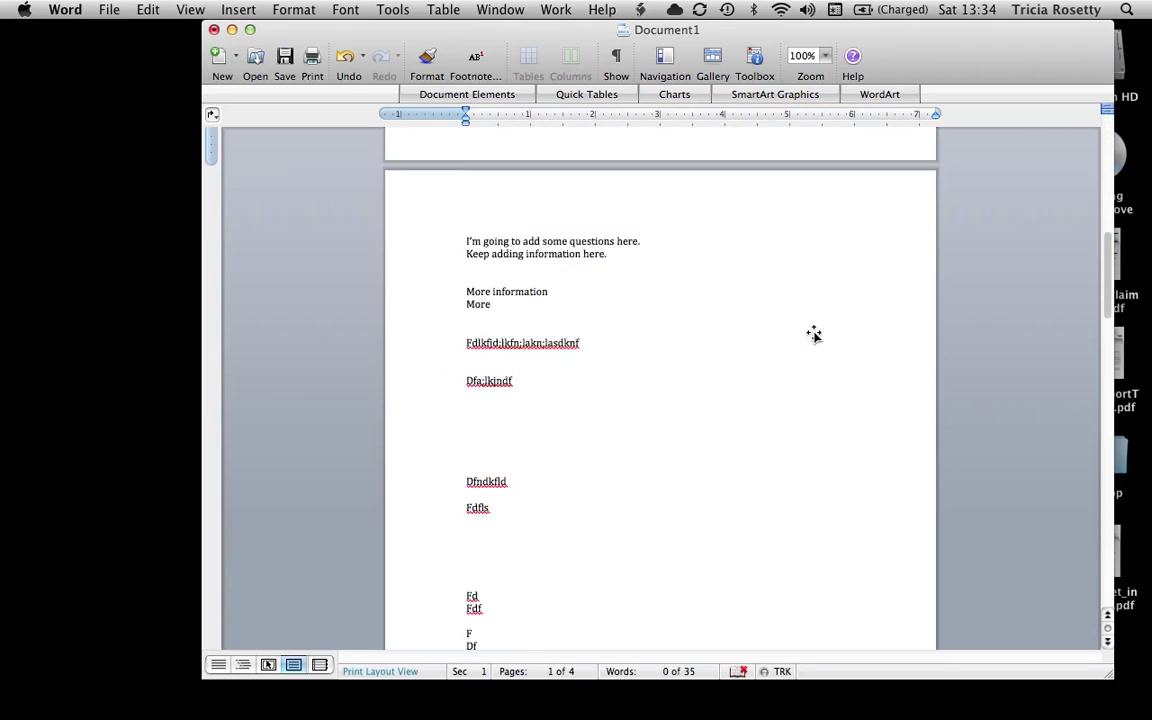
{"action": "scroll", "coordinate": [815, 335], "scroll_direction": "up", "scroll_amount": 10}
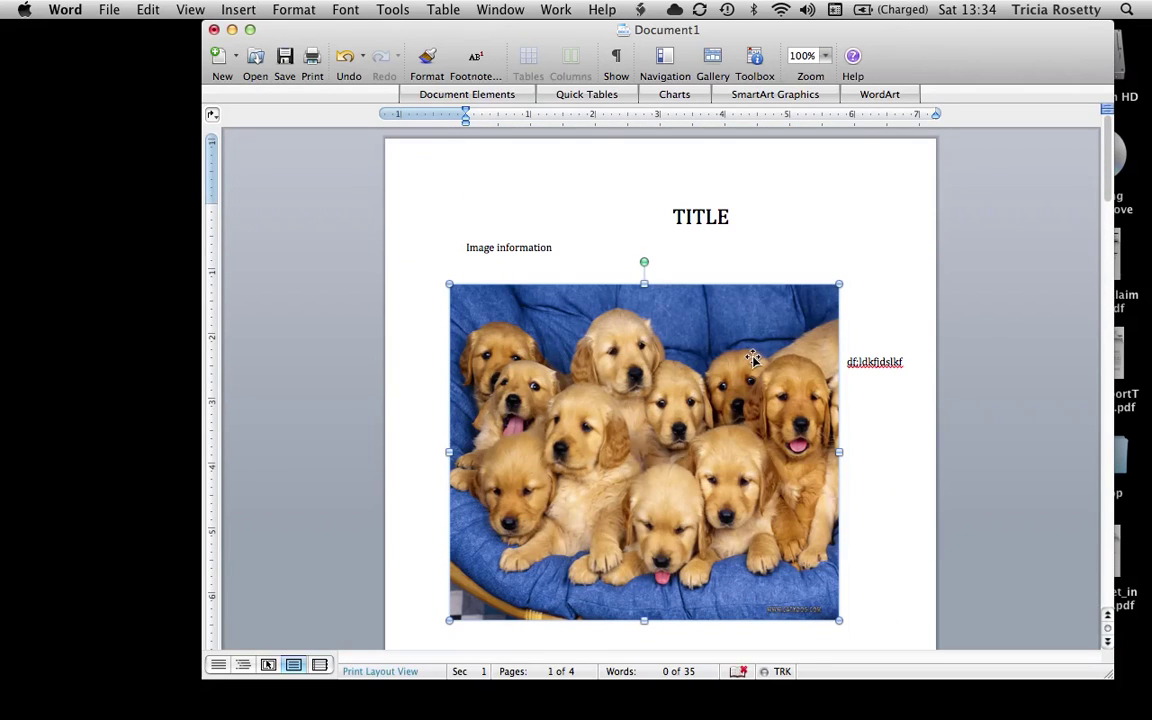
{"action": "left_click_drag", "start_coordinate": [789, 360], "coordinate": [870, 344]}
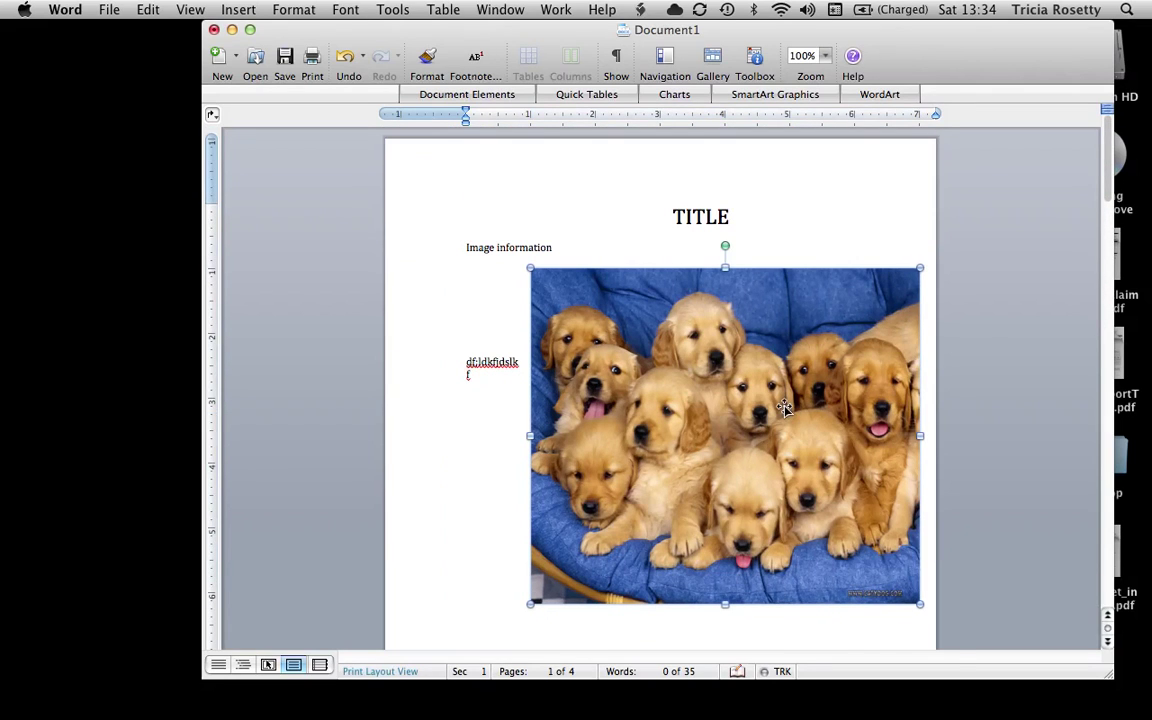
Step: Set the first-page picture's text wrapping to Tight and move it near the page's top edge, beside the title
{"action": "right_click", "coordinate": [786, 406]}
{"action": "mouse_move", "coordinate": [812, 618]}
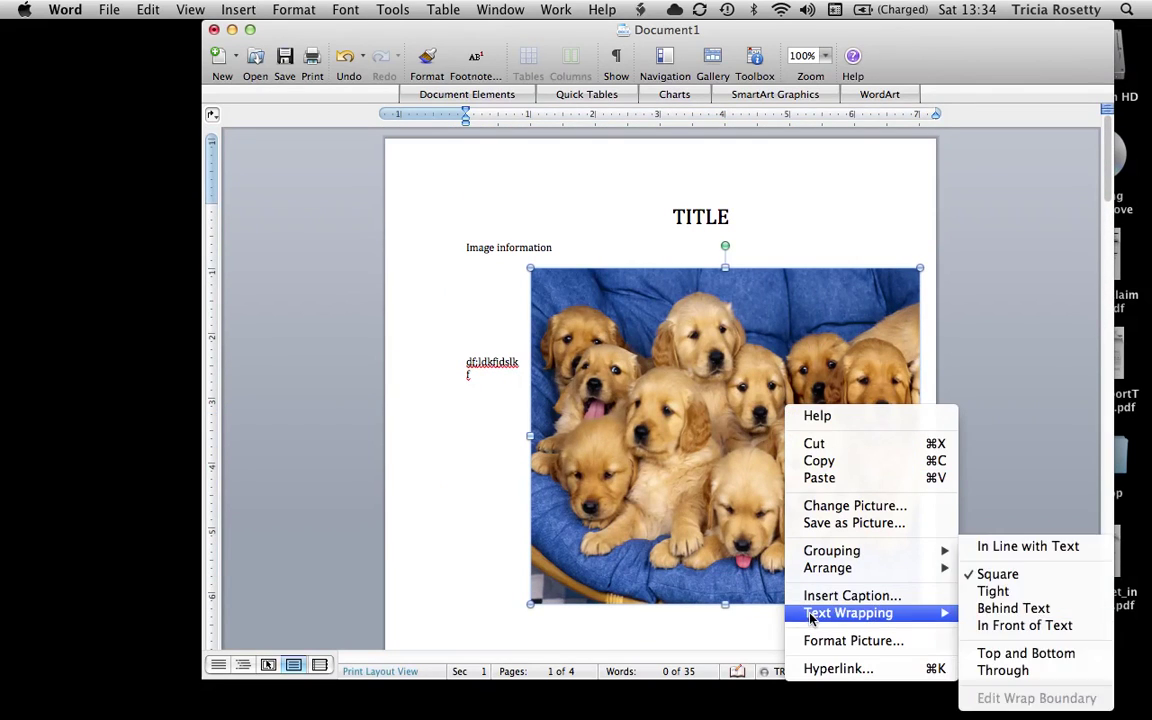
{"action": "left_click", "coordinate": [1005, 591]}
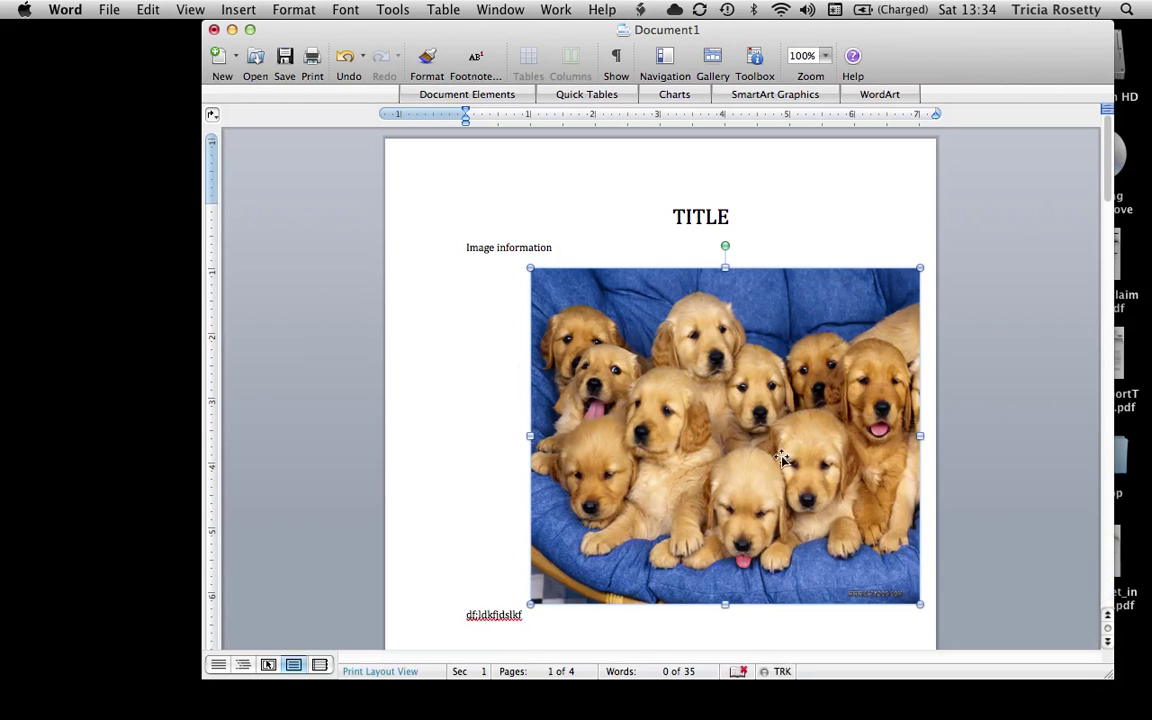
{"action": "left_click_drag", "start_coordinate": [740, 438], "coordinate": [710, 366]}
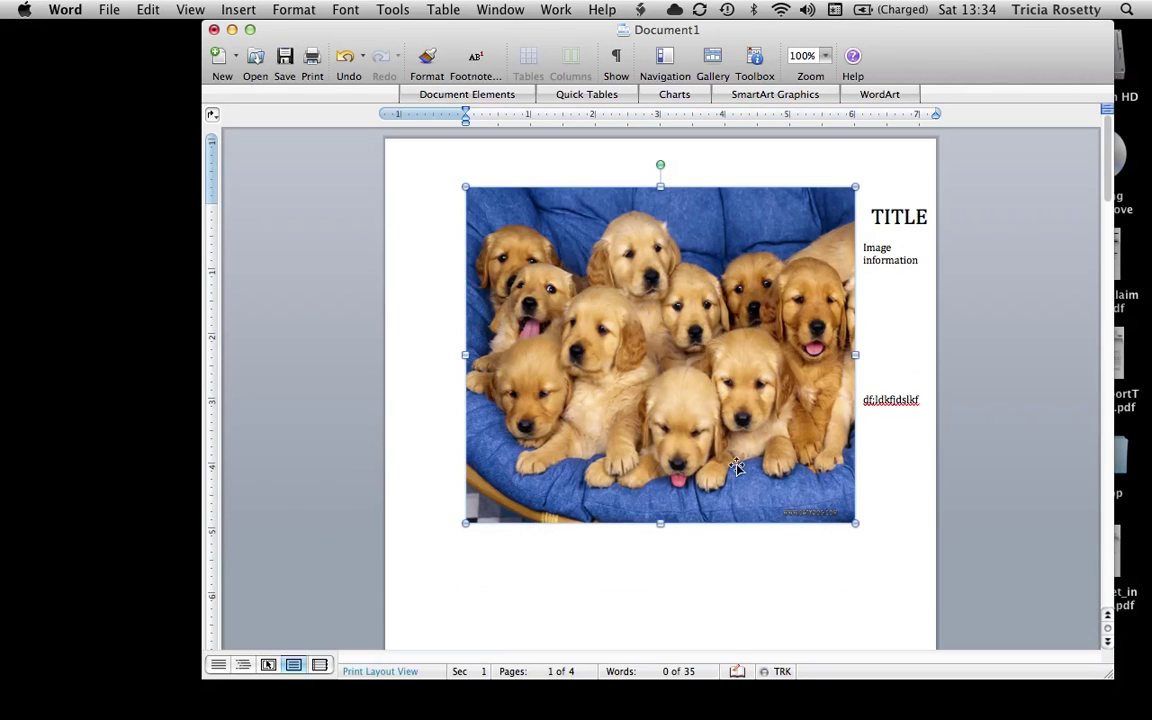
{"action": "left_click_drag", "start_coordinate": [710, 485], "coordinate": [718, 556]}
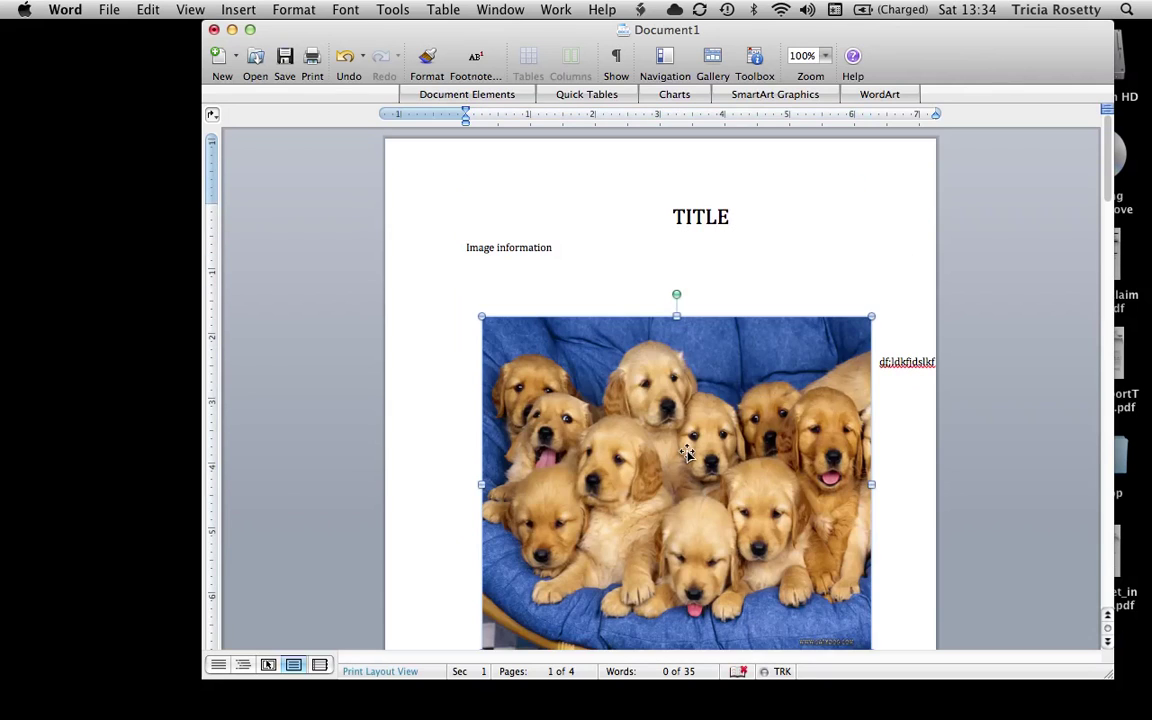
{"action": "left_click_drag", "start_coordinate": [674, 439], "coordinate": [673, 279]}
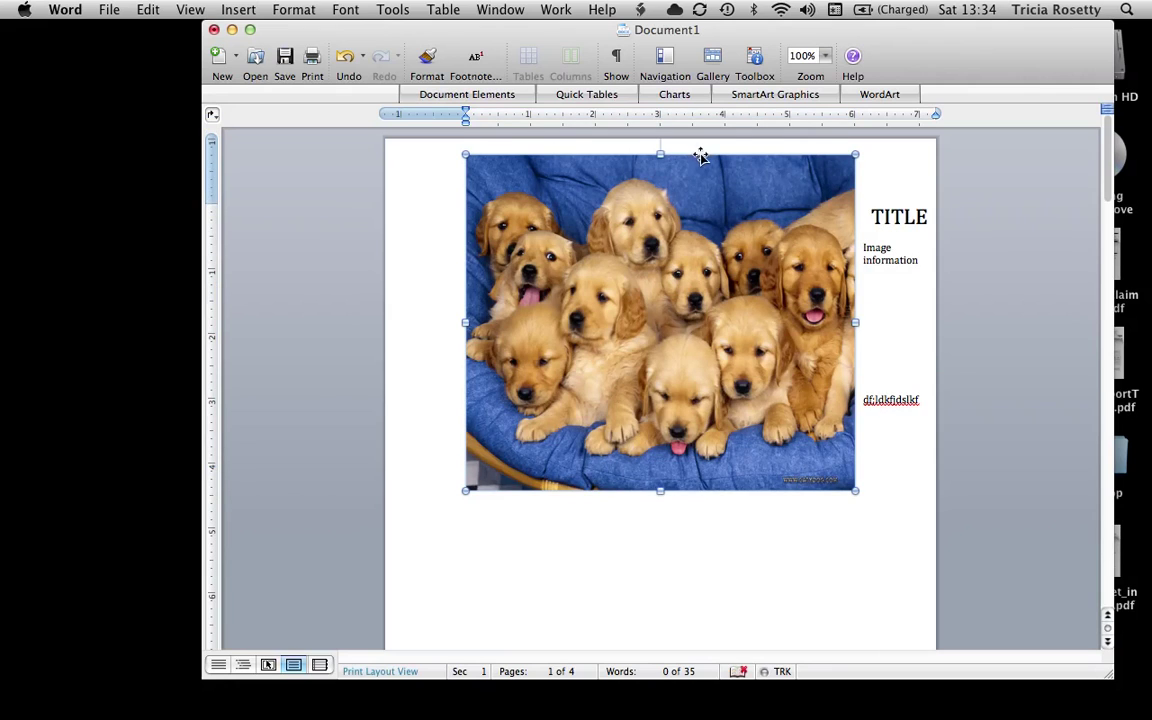
Step: Review the text wrapping choices for the first-page picture
{"action": "right_click", "coordinate": [711, 246]}
{"action": "mouse_move", "coordinate": [771, 462]}
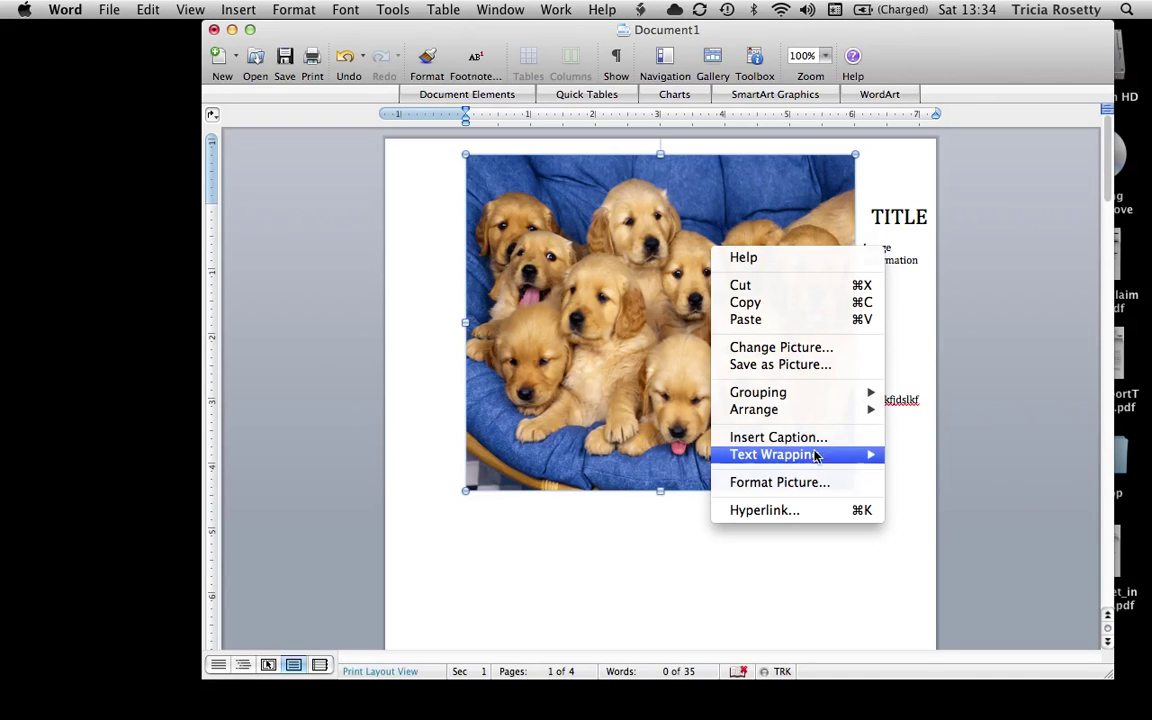
{"action": "mouse_move", "coordinate": [818, 455]}
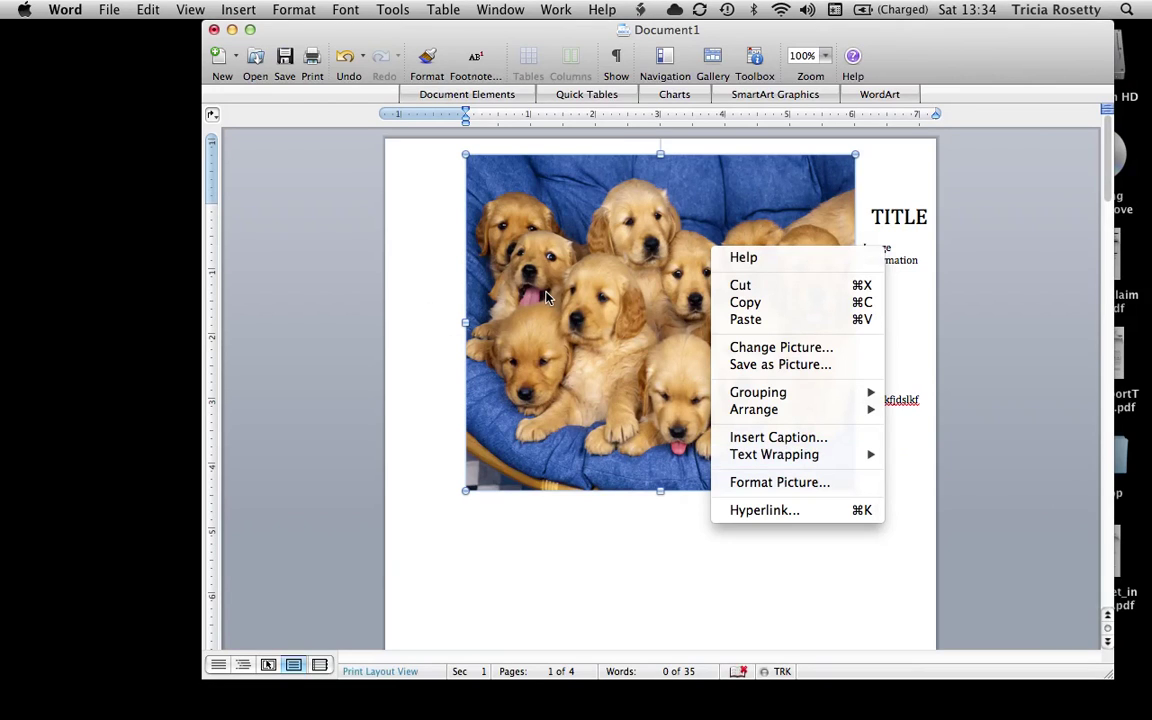
{"action": "left_click", "coordinate": [679, 360]}
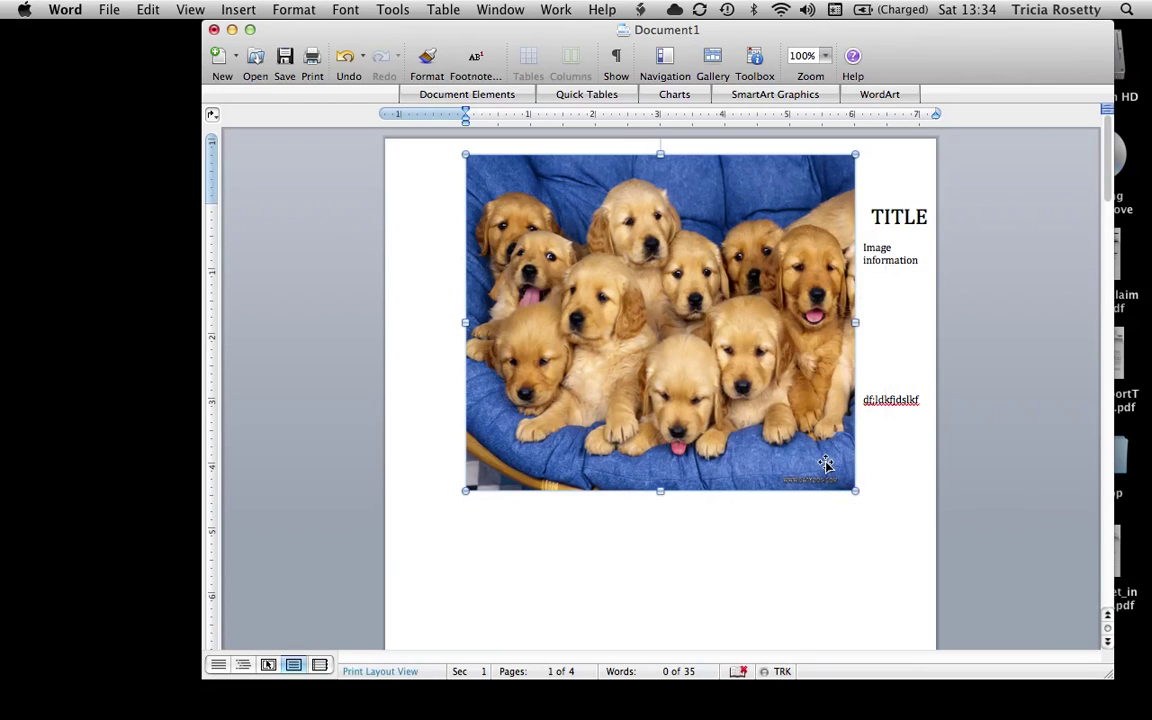
Step: Centre the second page's lines from "I'm going to add some questions here." through "Dfa;lkjndf"
{"action": "scroll", "coordinate": [826, 463], "scroll_direction": "down", "scroll_amount": 10}
{"action": "scroll", "coordinate": [826, 463], "scroll_direction": "down", "scroll_amount": 12}
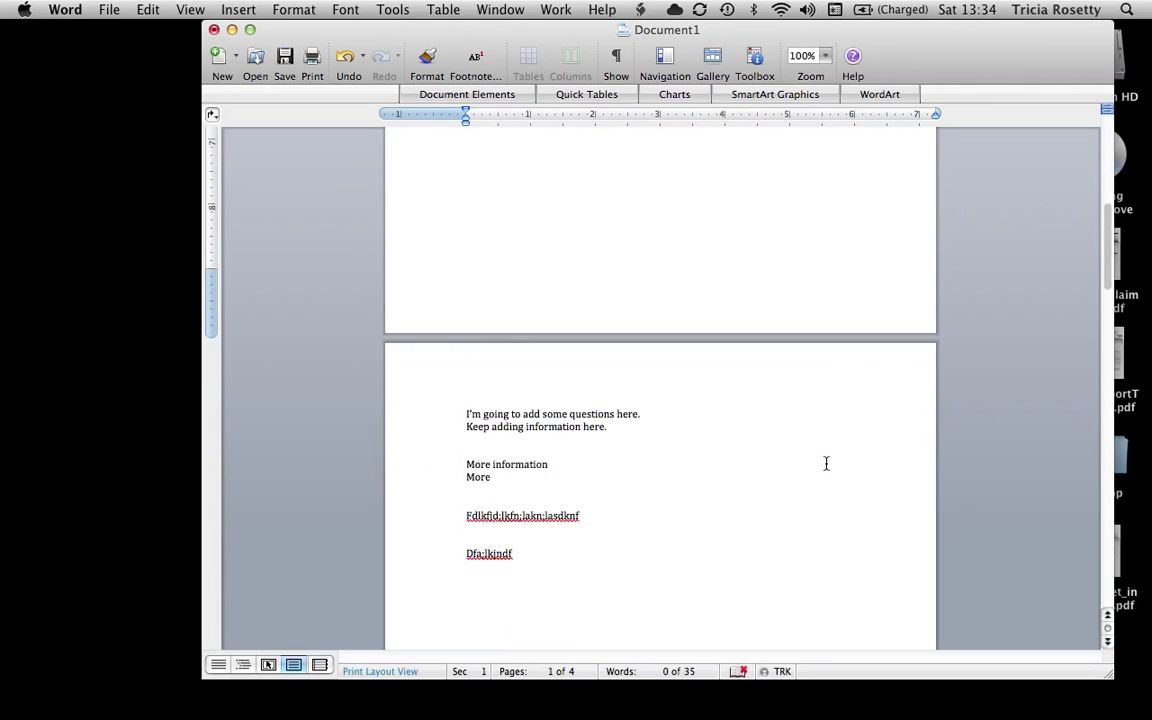
{"action": "scroll", "coordinate": [831, 470], "scroll_direction": "up", "scroll_amount": 11}
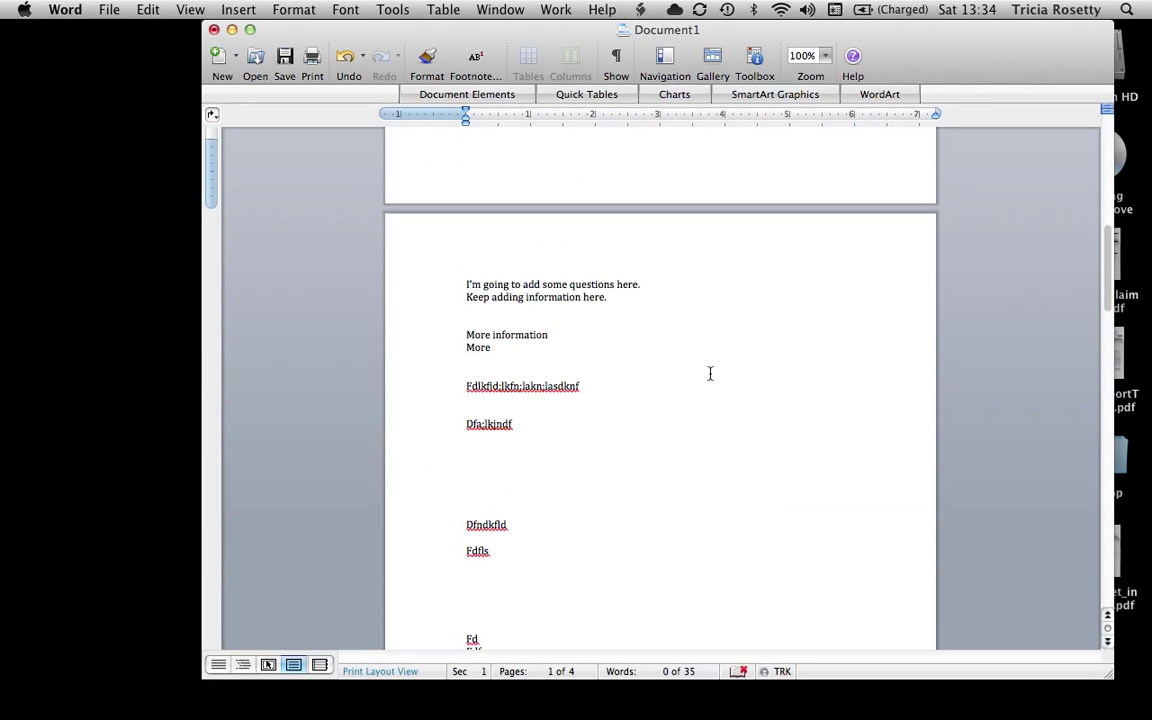
{"action": "scroll", "coordinate": [717, 383], "scroll_direction": "up", "scroll_amount": 3}
{"action": "scroll", "coordinate": [717, 381], "scroll_direction": "down", "scroll_amount": 4}
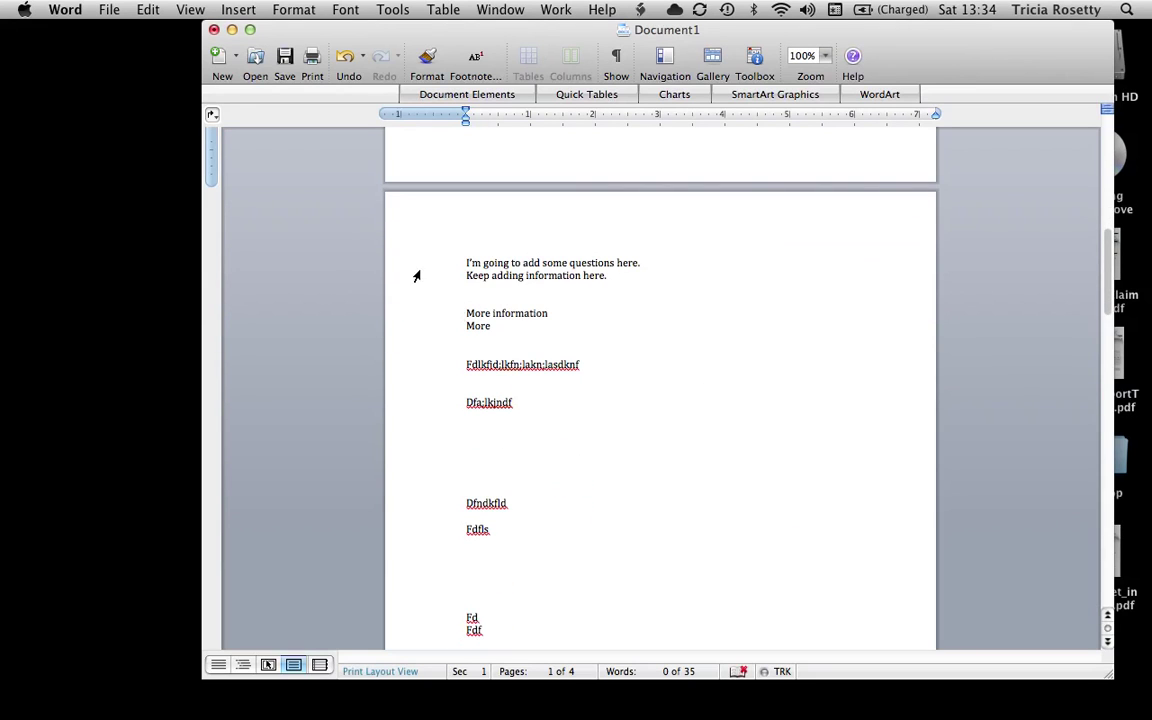
{"action": "left_click", "coordinate": [466, 264]}
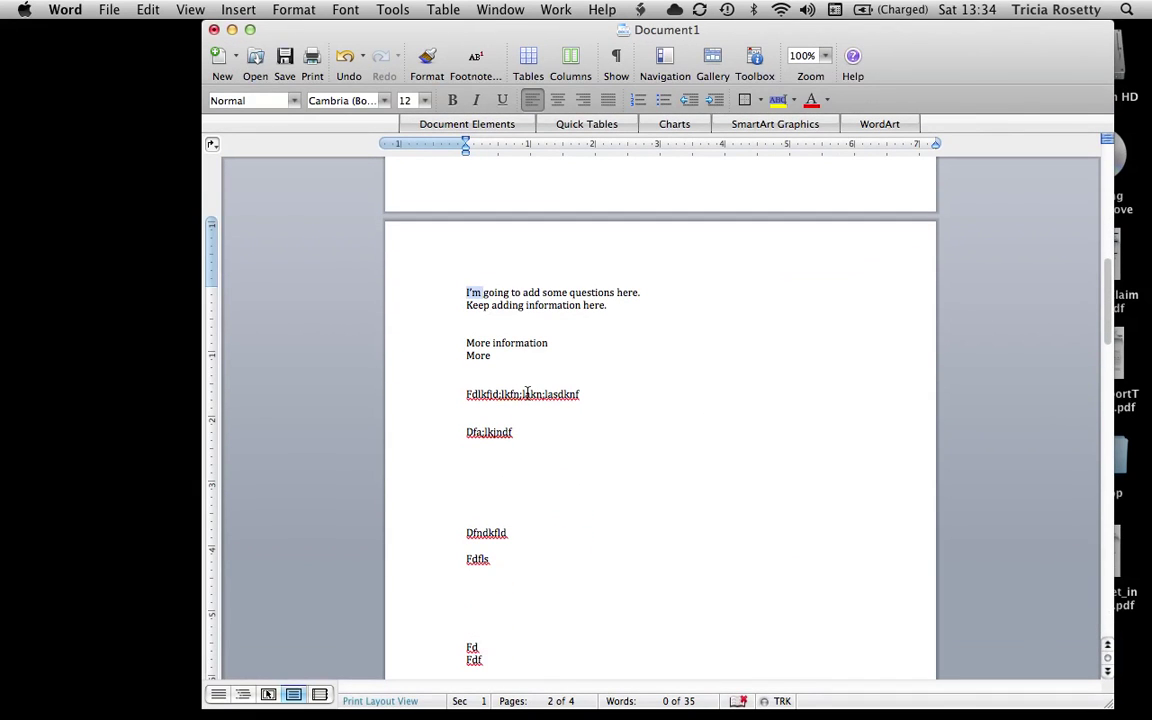
{"action": "left_click_drag", "start_coordinate": [462, 293], "coordinate": [555, 432]}
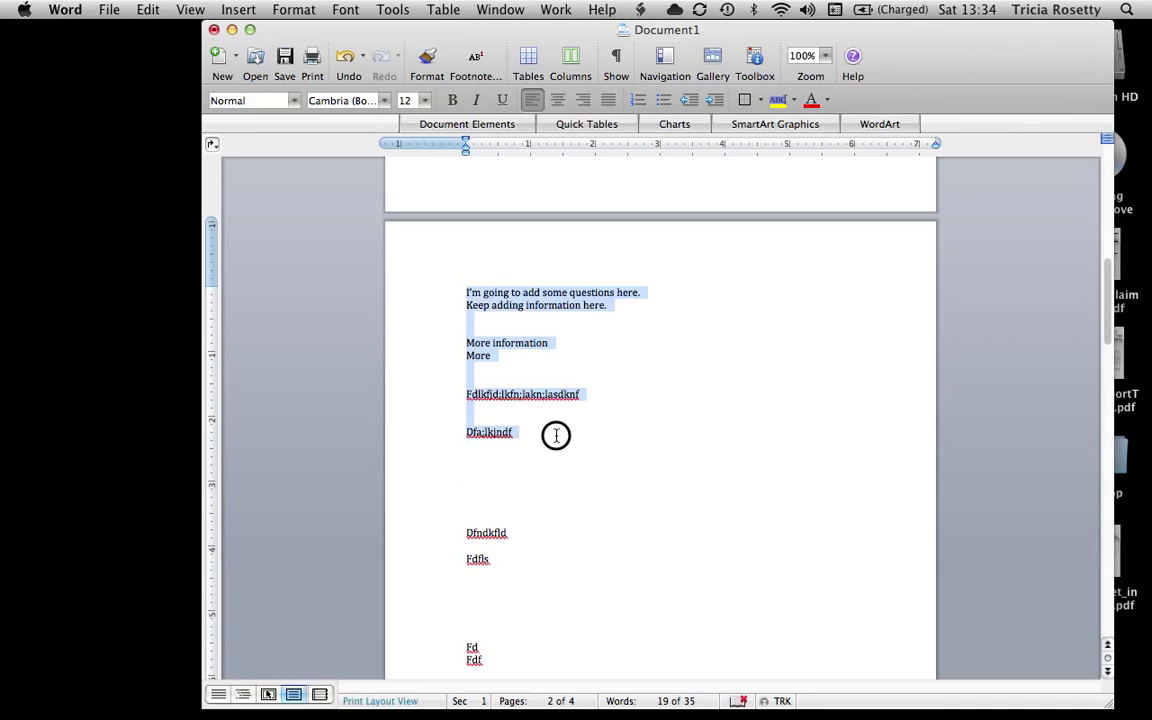
{"action": "left_click", "coordinate": [557, 100]}
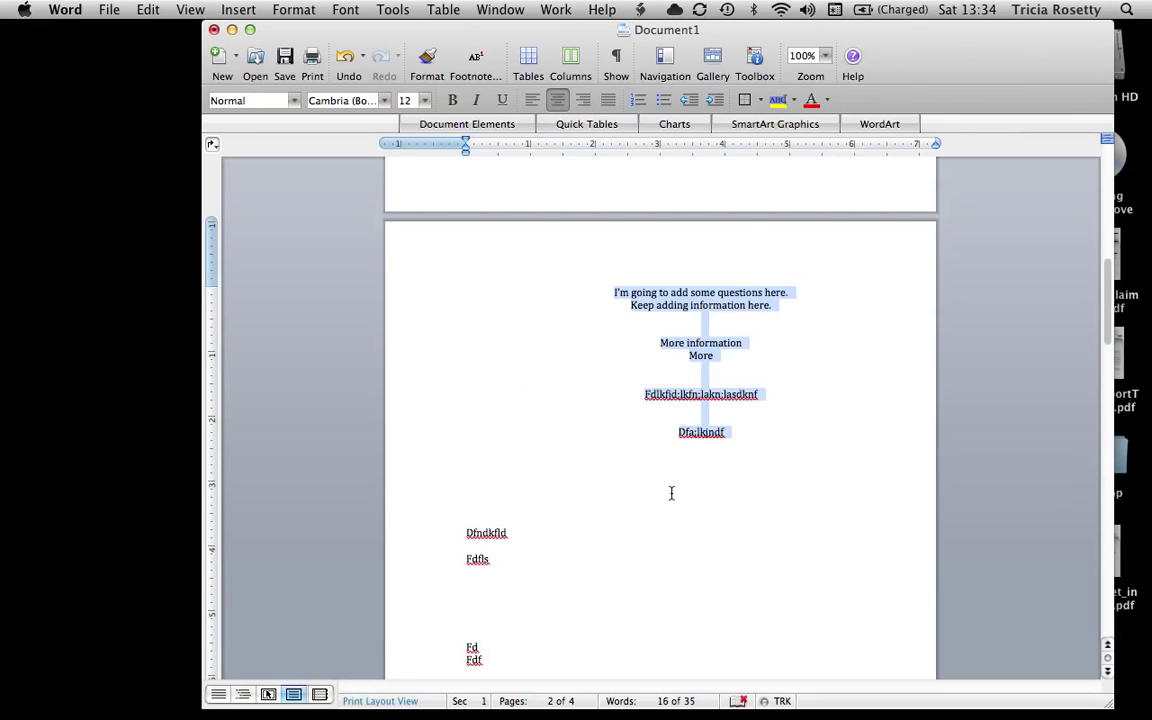
{"action": "left_click", "coordinate": [765, 519]}
{"action": "scroll", "coordinate": [550, 600], "scroll_direction": "down", "scroll_amount": 2}
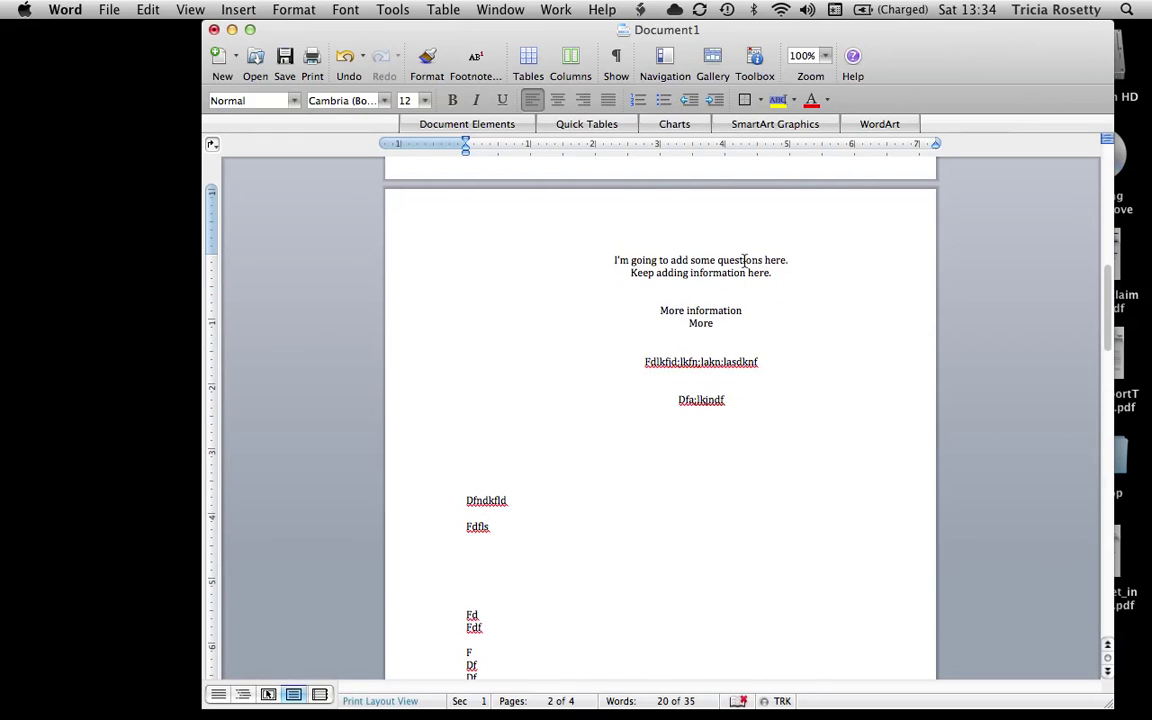
{"action": "scroll", "coordinate": [699, 488], "scroll_direction": "up", "scroll_amount": 10}
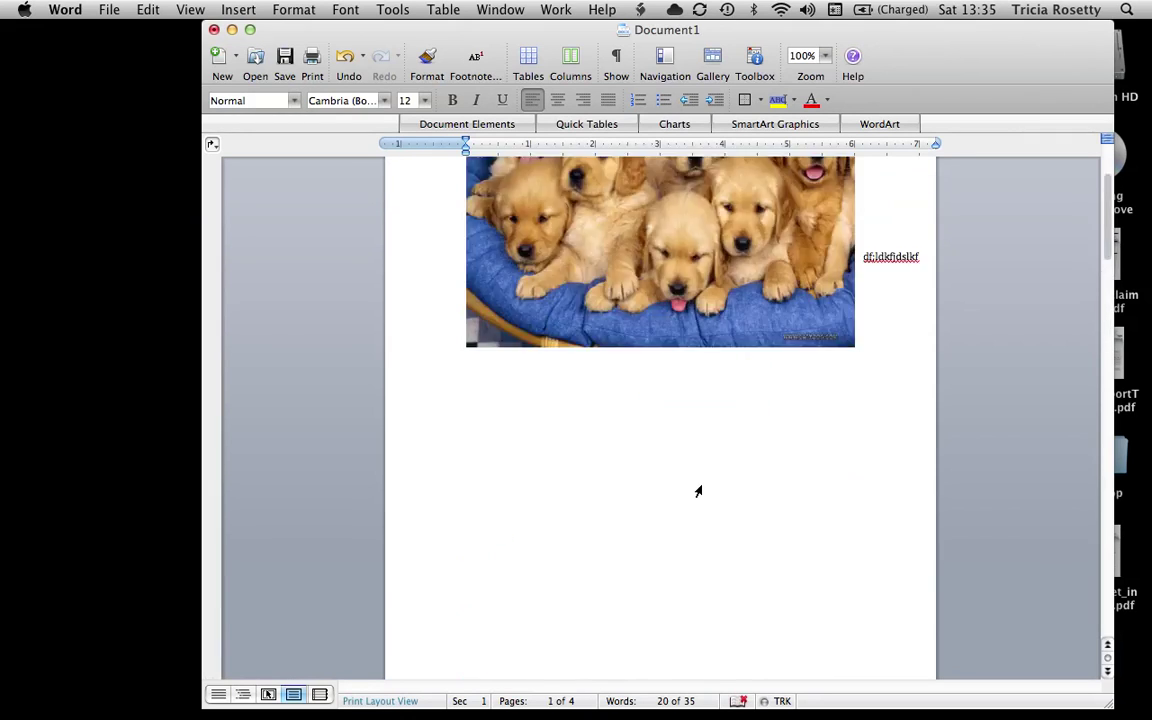
Step: Insert a page break below the "Df" and "df" lines on the third page
{"action": "scroll", "coordinate": [699, 488], "scroll_direction": "down", "scroll_amount": 20}
{"action": "left_click", "coordinate": [700, 486]}
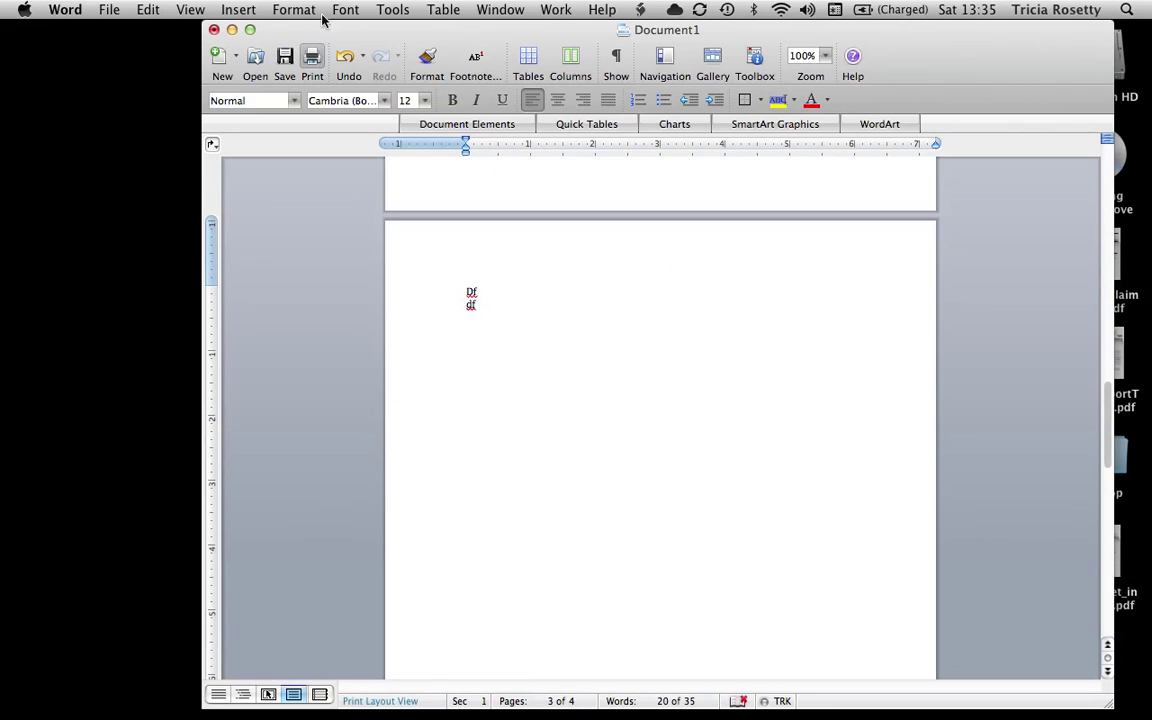
{"action": "left_click", "coordinate": [238, 9]}
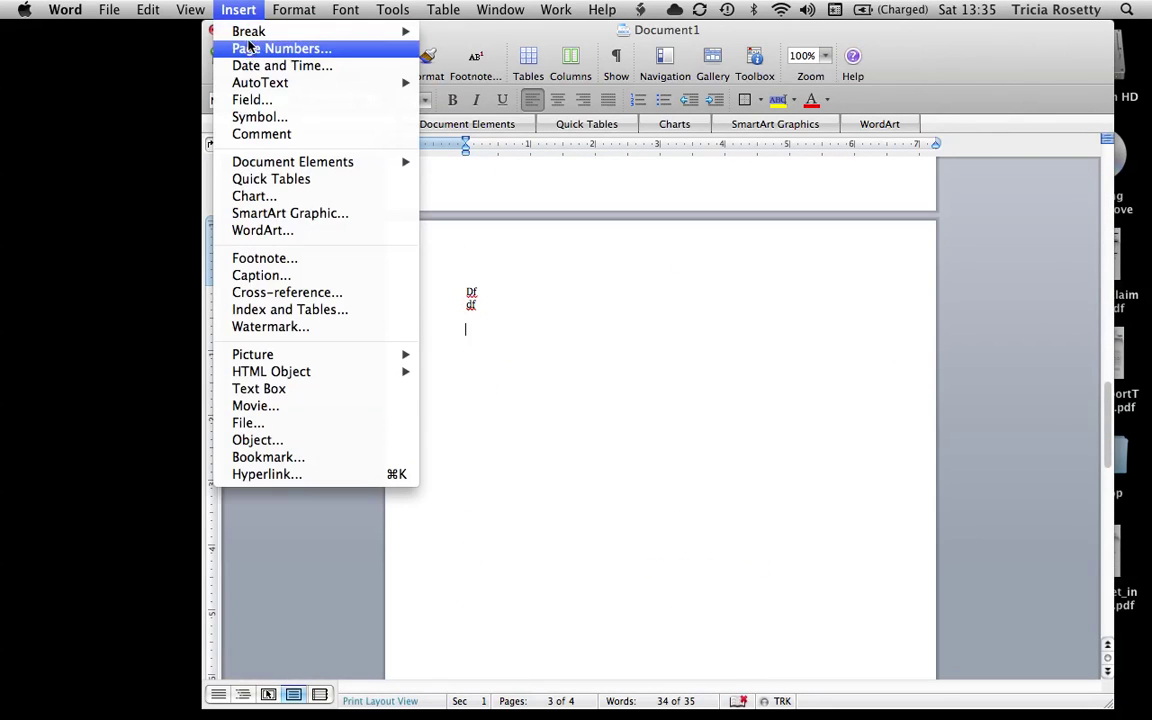
{"action": "mouse_move", "coordinate": [236, 32]}
{"action": "left_click", "coordinate": [461, 38]}
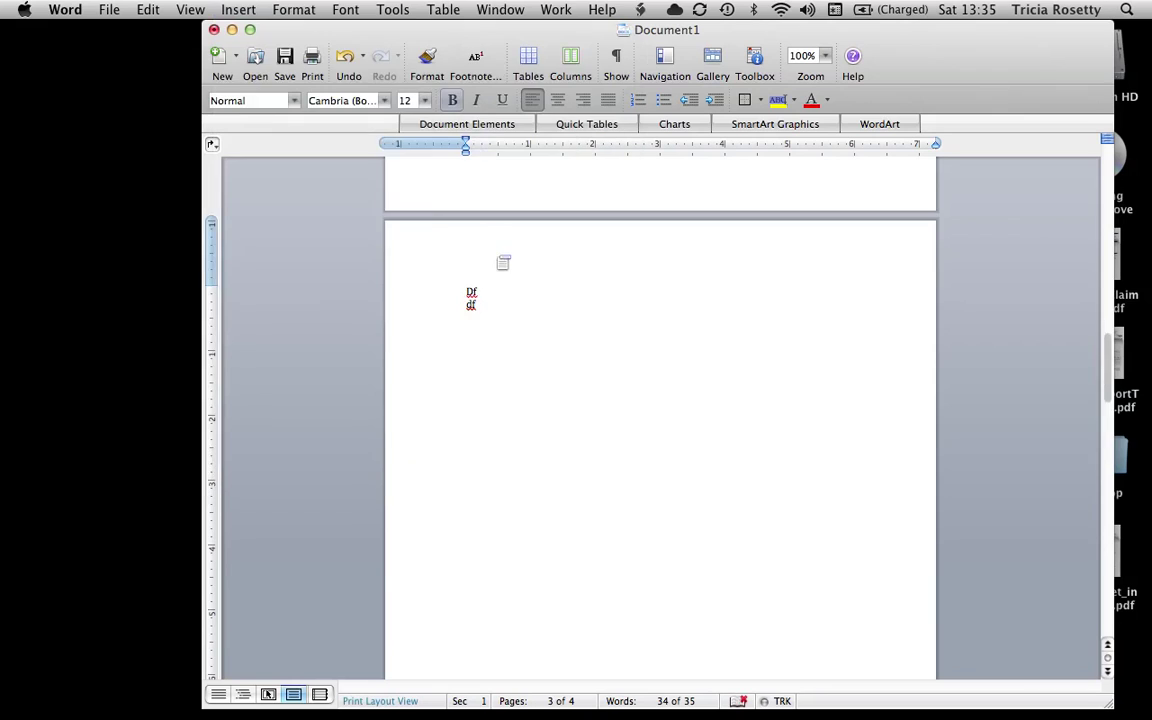
{"action": "scroll", "coordinate": [530, 391], "scroll_direction": "down", "scroll_amount": 3}
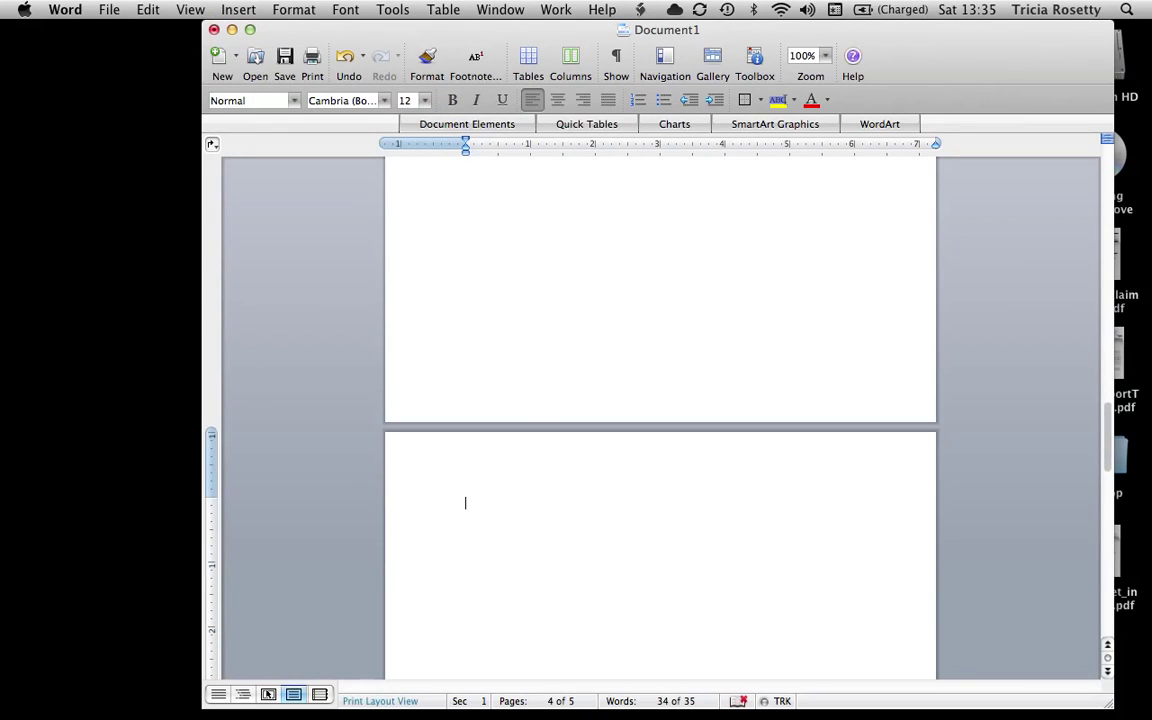
Step: Add the centred lines "Then typing happened." and "Everything is centered." to the new fourth page
{"action": "left_click", "coordinate": [559, 101]}
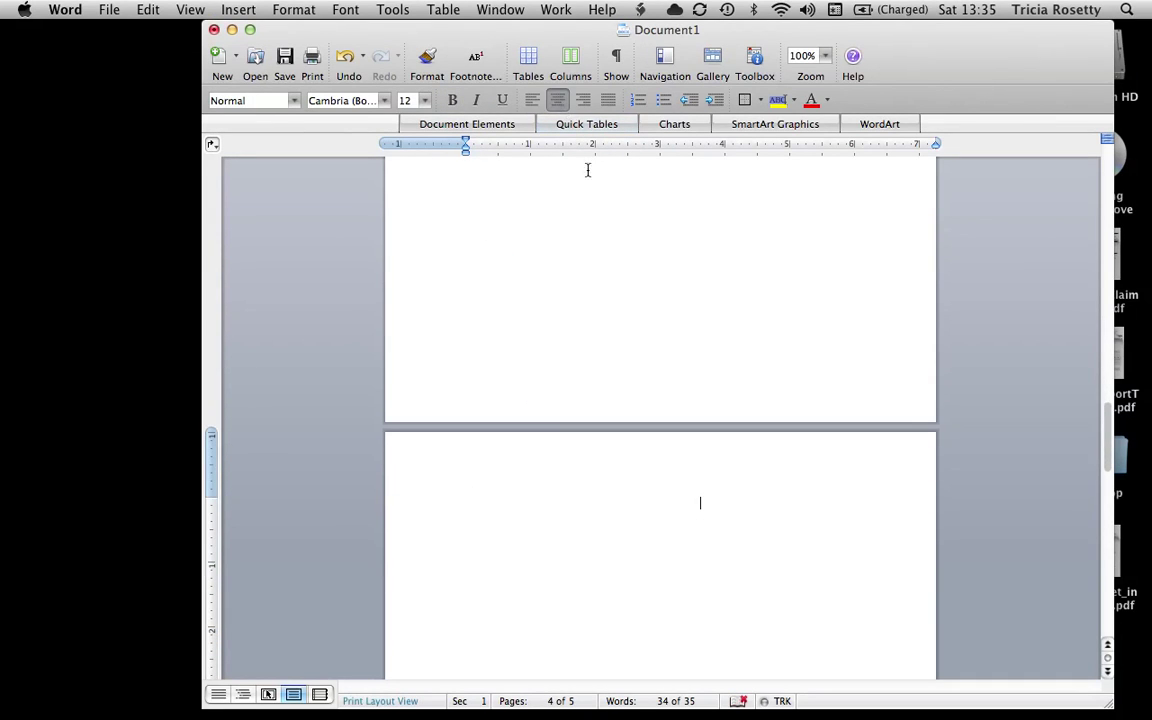
{"action": "type", "text": "Then typing happened. "}
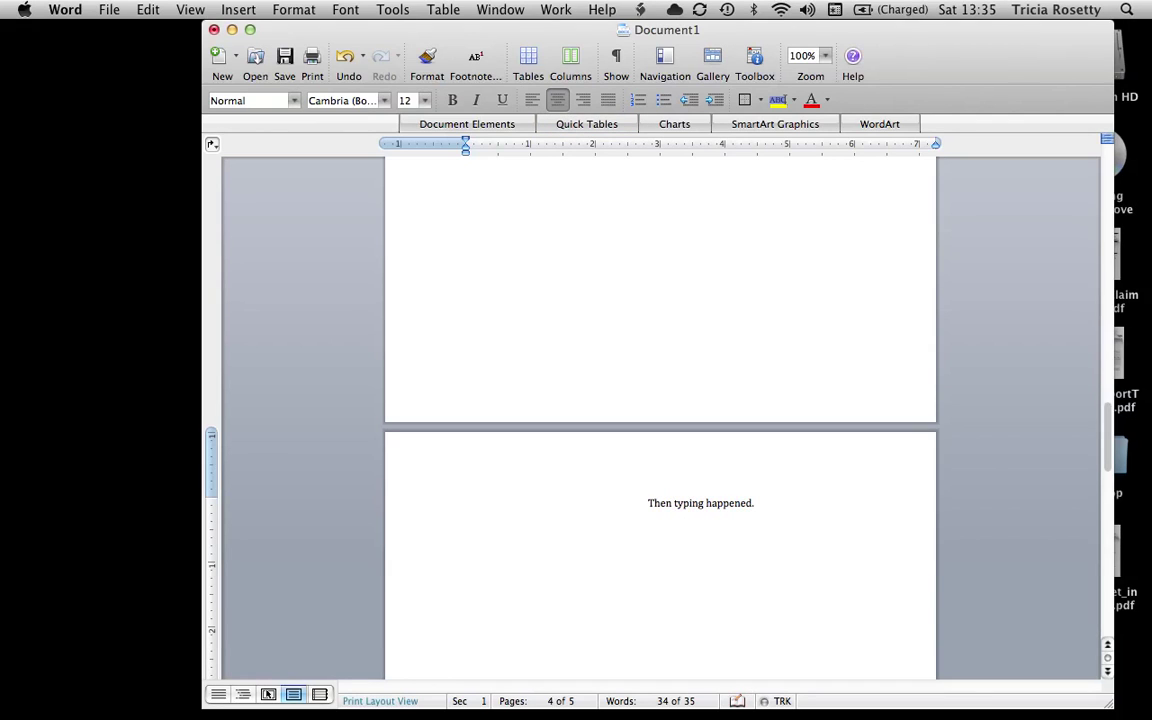
{"action": "type", "text": "Everything is centered."}
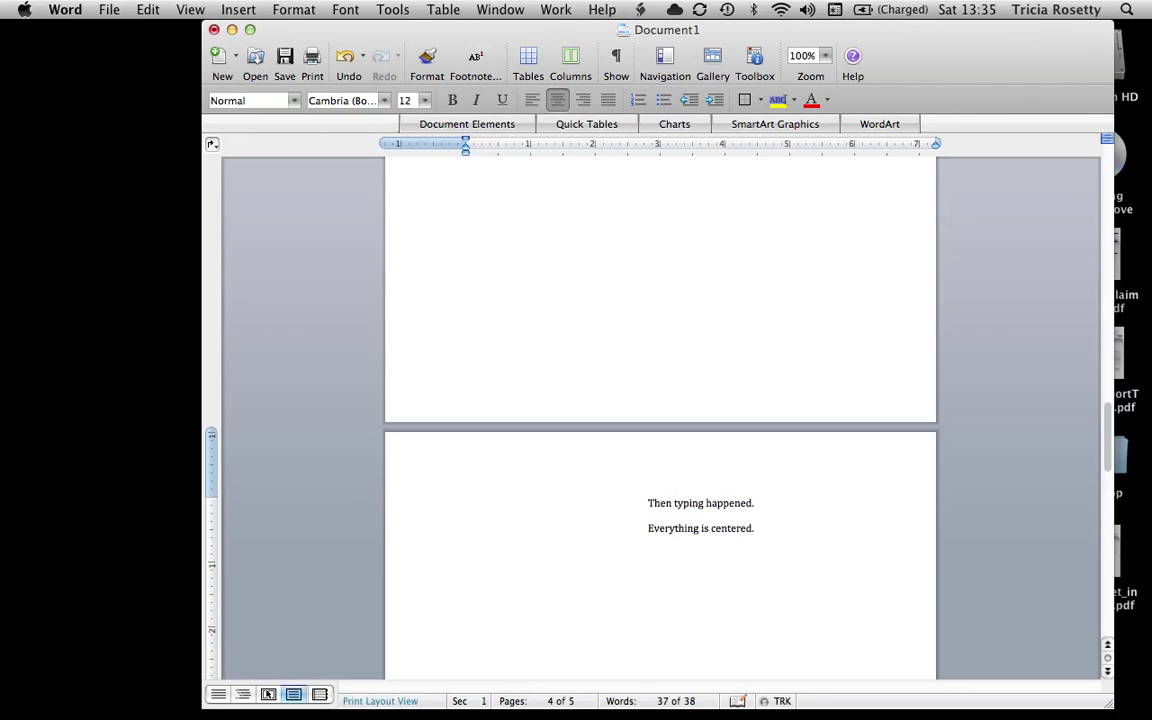
{"action": "key", "text": "super+v"}
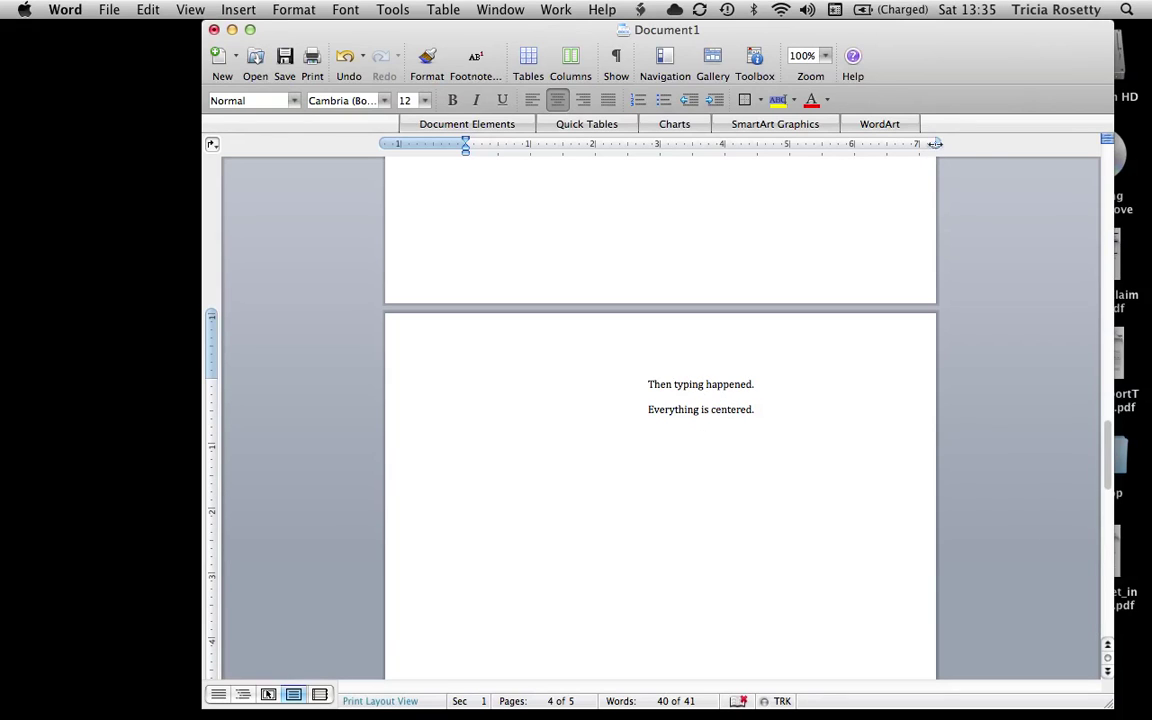
Step: Set the fourth page's right indent to about 6 inches and add the left-aligned line "Left aligned now!" below the centred text
{"action": "left_click_drag", "start_coordinate": [933, 144], "coordinate": [857, 152]}
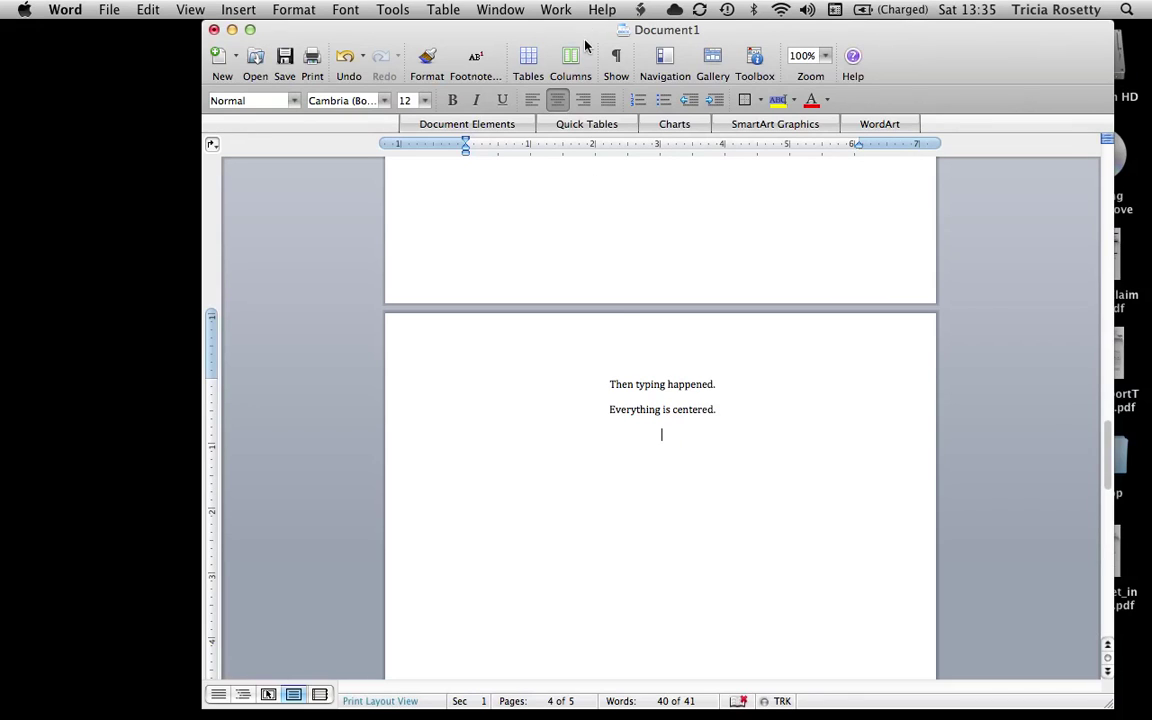
{"action": "left_click", "coordinate": [532, 100]}
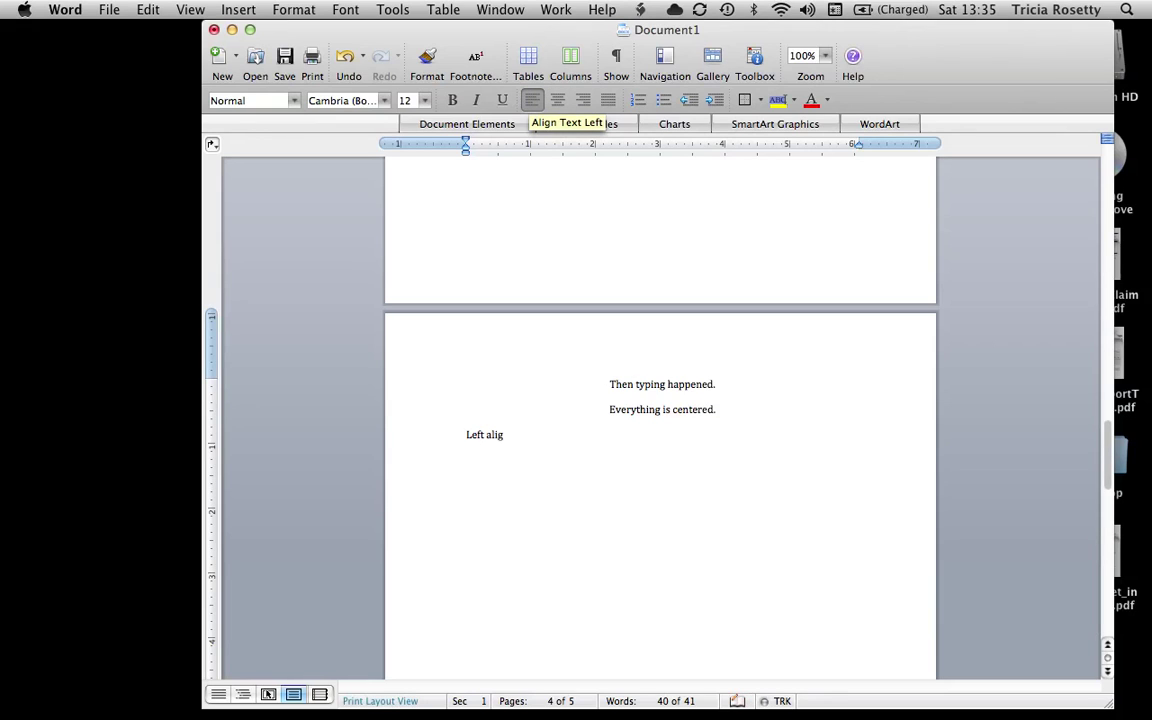
{"action": "type", "text": "!"}
Step: Check the puppy picture on the last page, and move the first-page picture below "Image information"
{"action": "scroll", "coordinate": [660, 420], "scroll_direction": "down", "scroll_amount": 3}
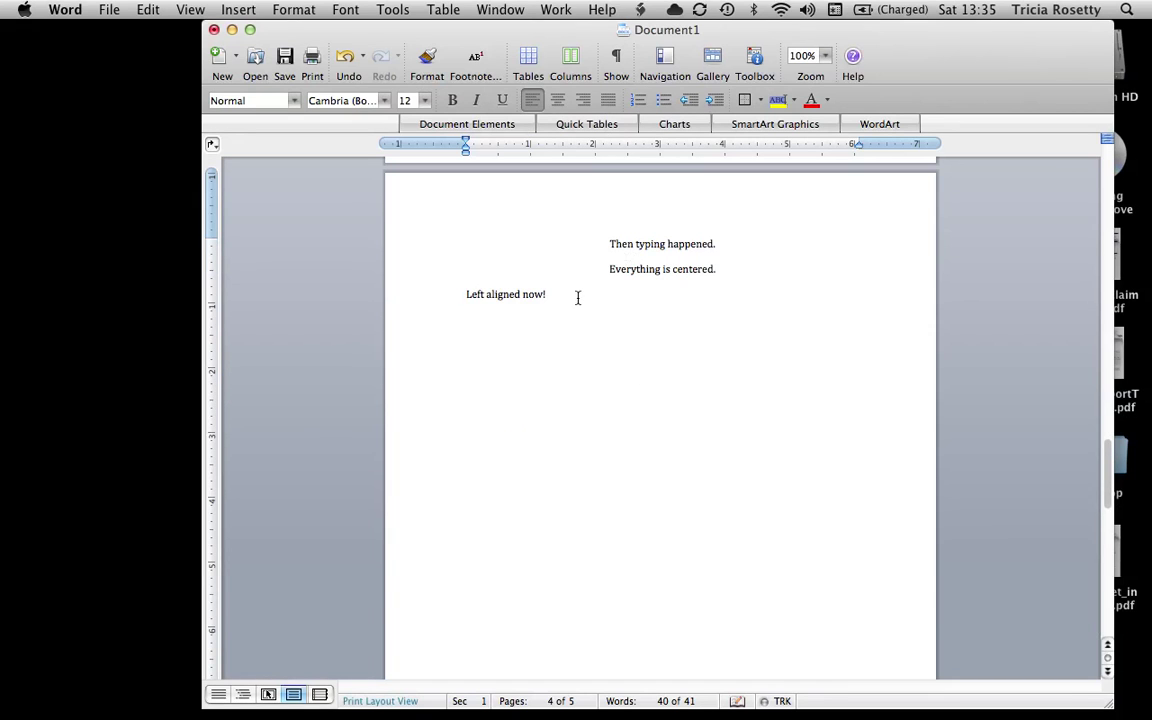
{"action": "scroll", "coordinate": [631, 425], "scroll_direction": "down", "scroll_amount": 15}
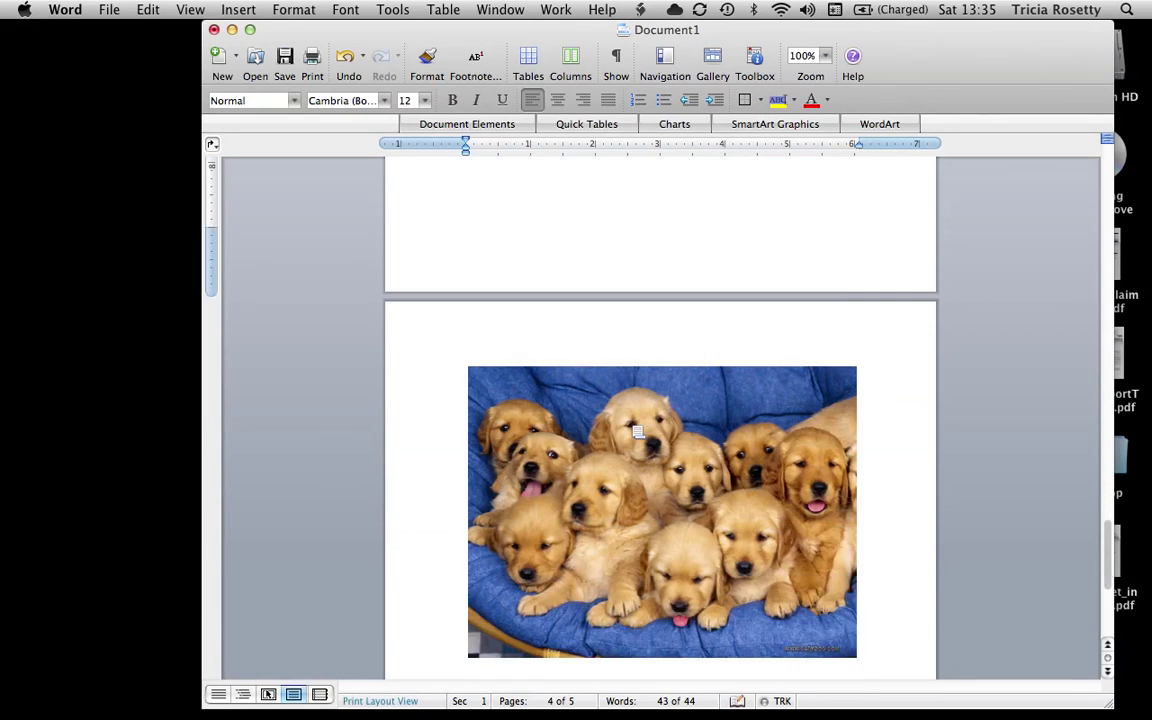
{"action": "scroll", "coordinate": [609, 477], "scroll_direction": "down", "scroll_amount": 1}
{"action": "left_click", "coordinate": [612, 480]}
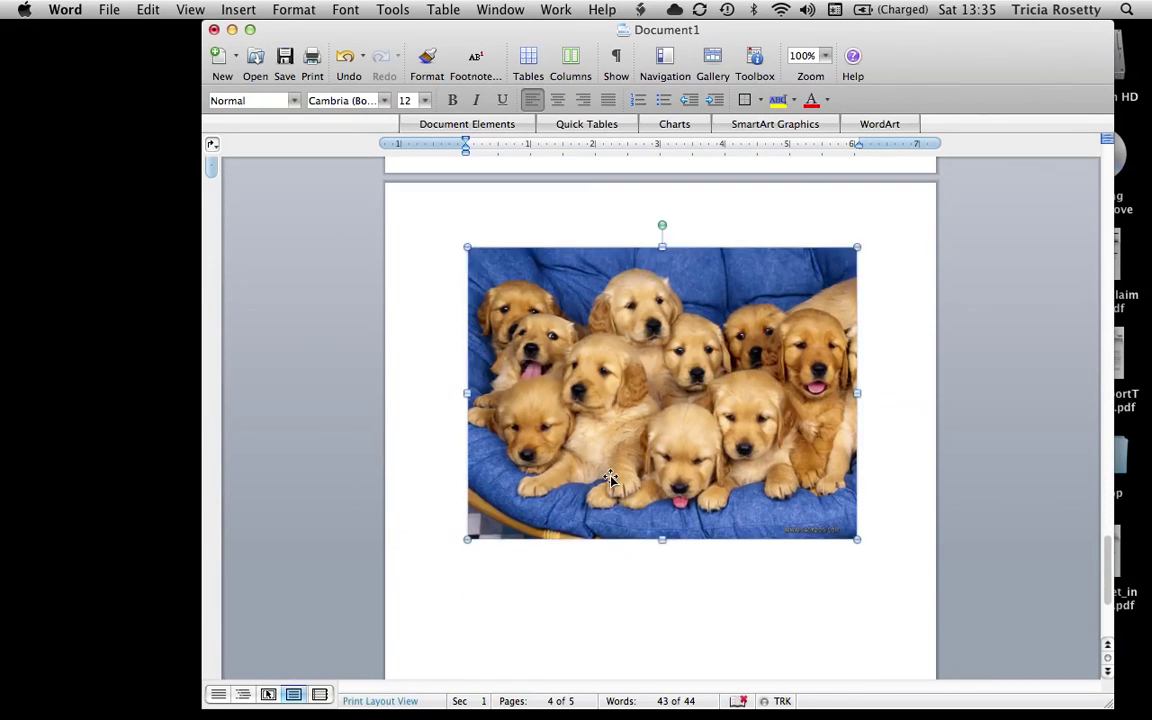
{"action": "scroll", "coordinate": [610, 482], "scroll_direction": "down", "scroll_amount": 3}
{"action": "scroll", "coordinate": [610, 482], "scroll_direction": "up", "scroll_amount": 10}
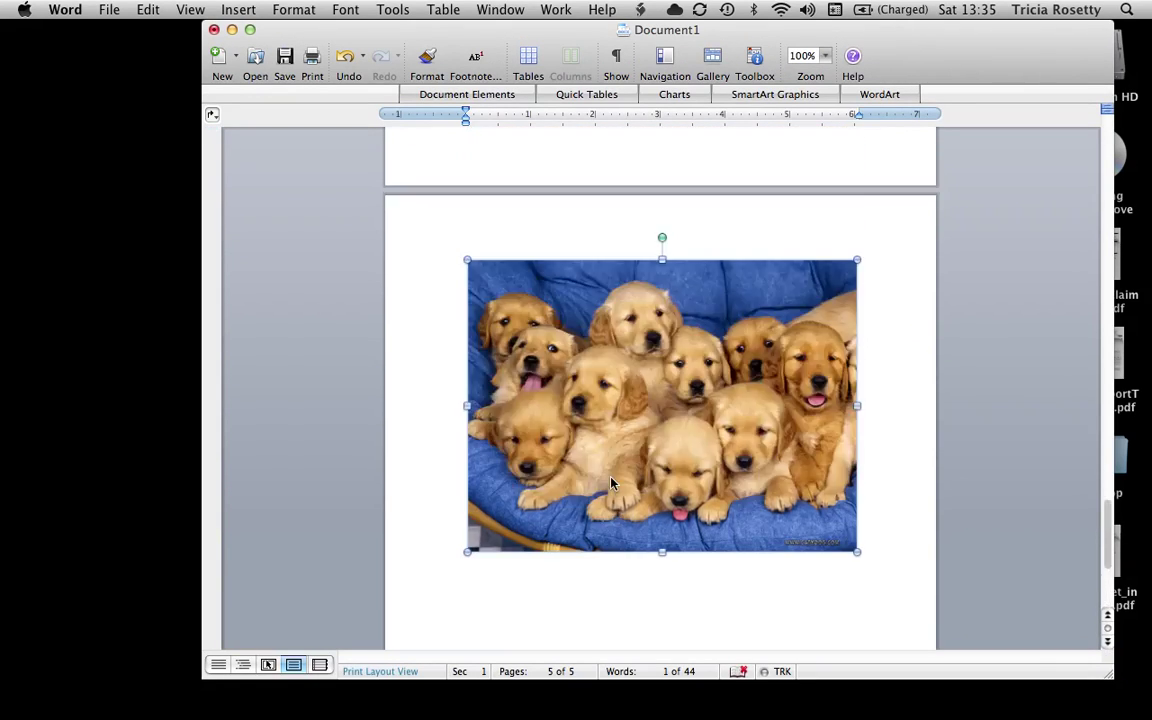
{"action": "scroll", "coordinate": [612, 484], "scroll_direction": "up", "scroll_amount": 15}
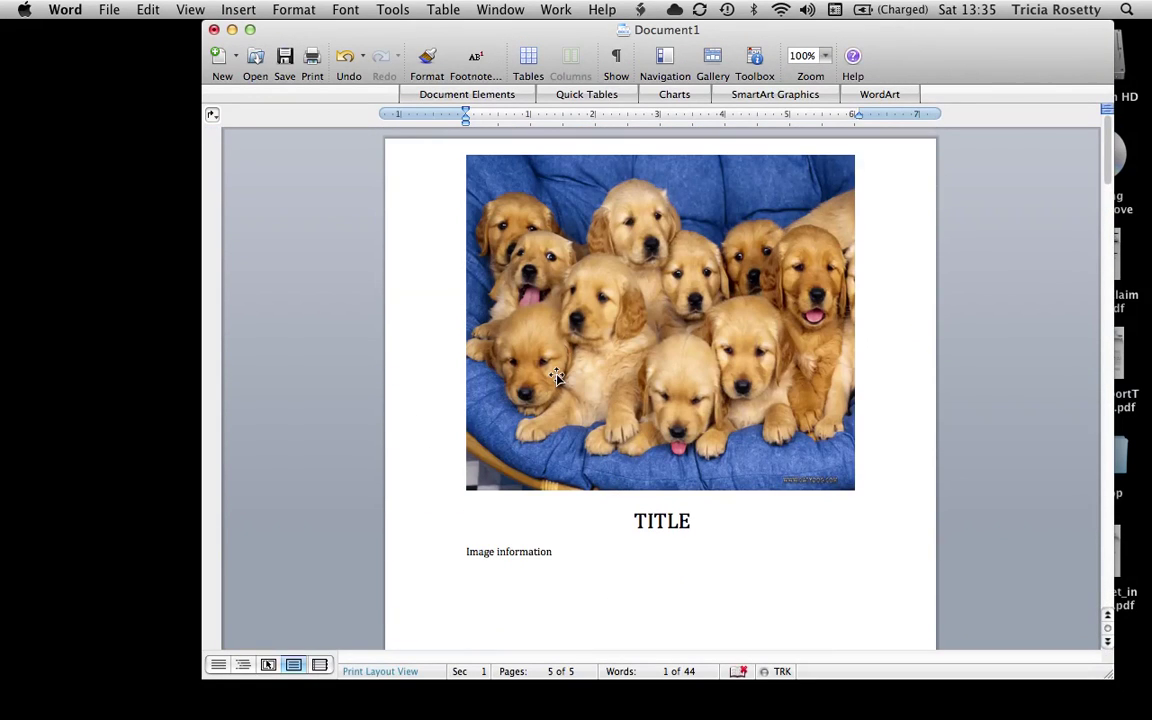
{"action": "left_click_drag", "start_coordinate": [615, 400], "coordinate": [630, 535]}
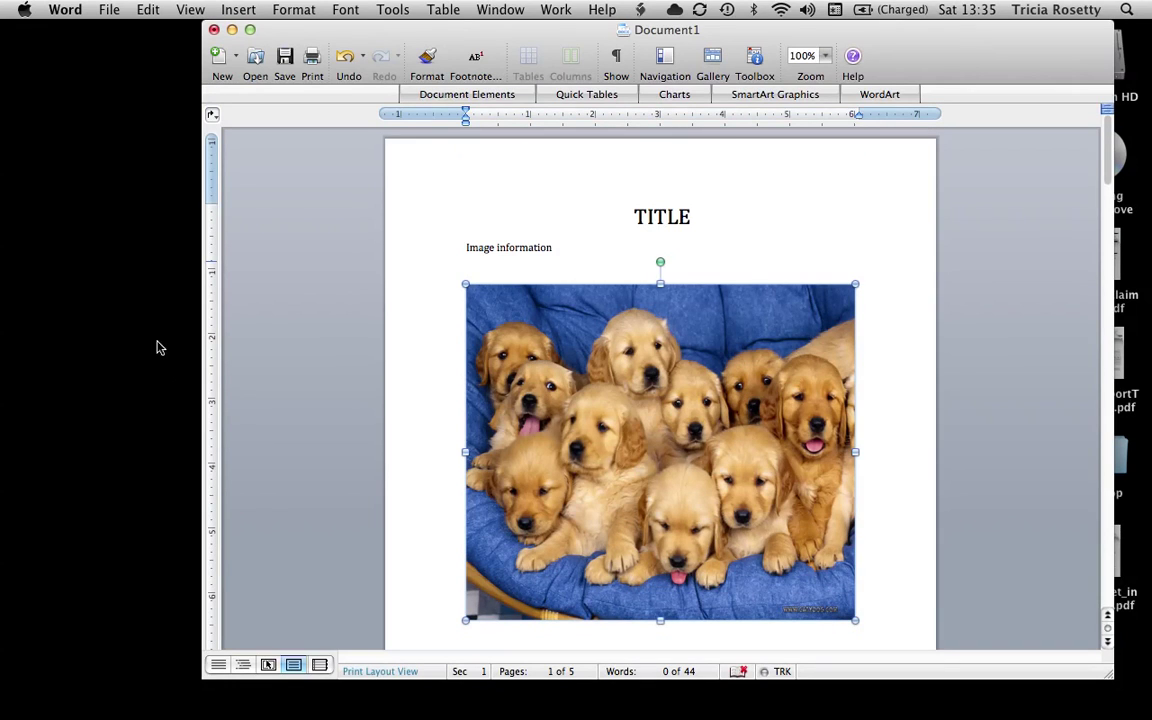
{"action": "left_click", "coordinate": [232, 152]}
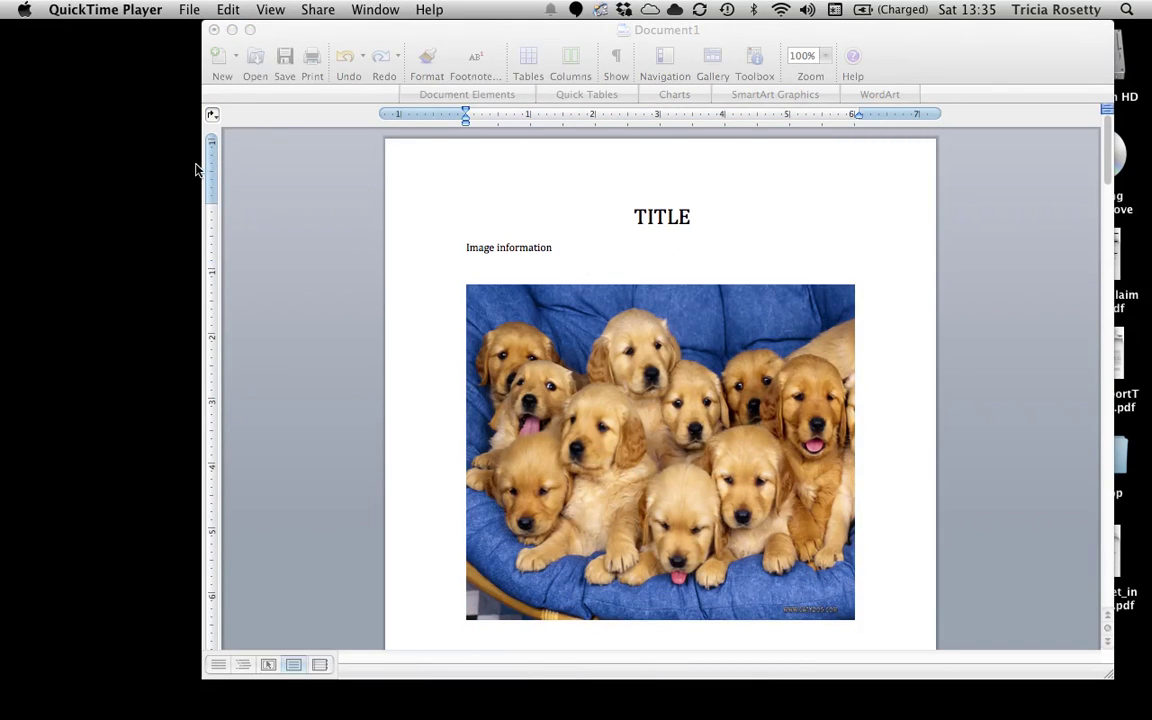